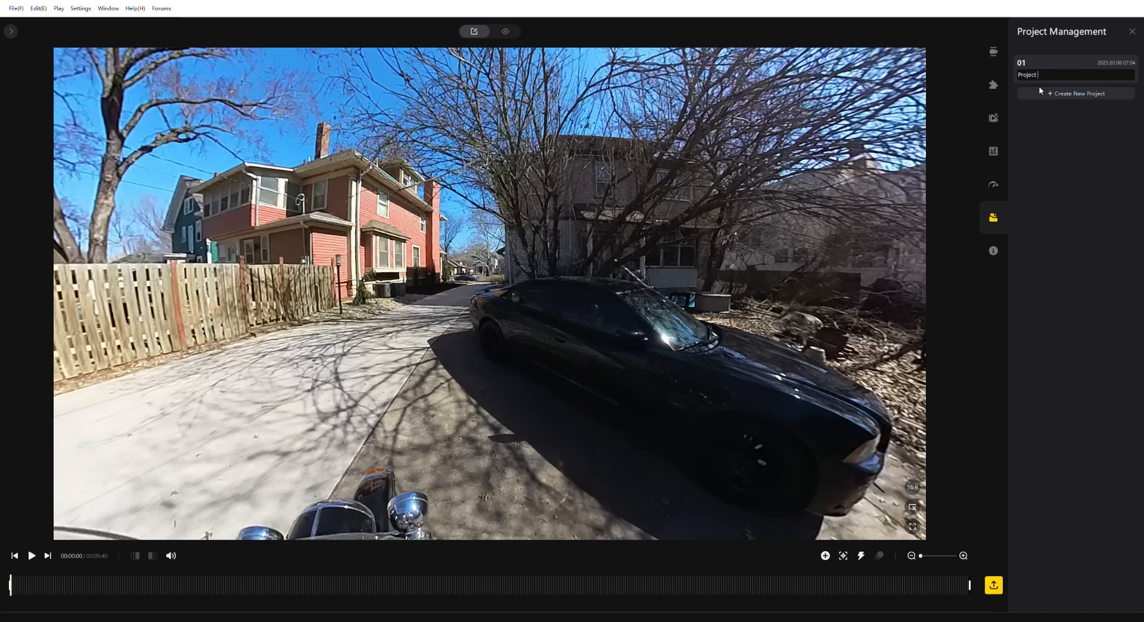
- Rename project 01 as 4K 60FPS
type("4K 60FPS")
key("Return")
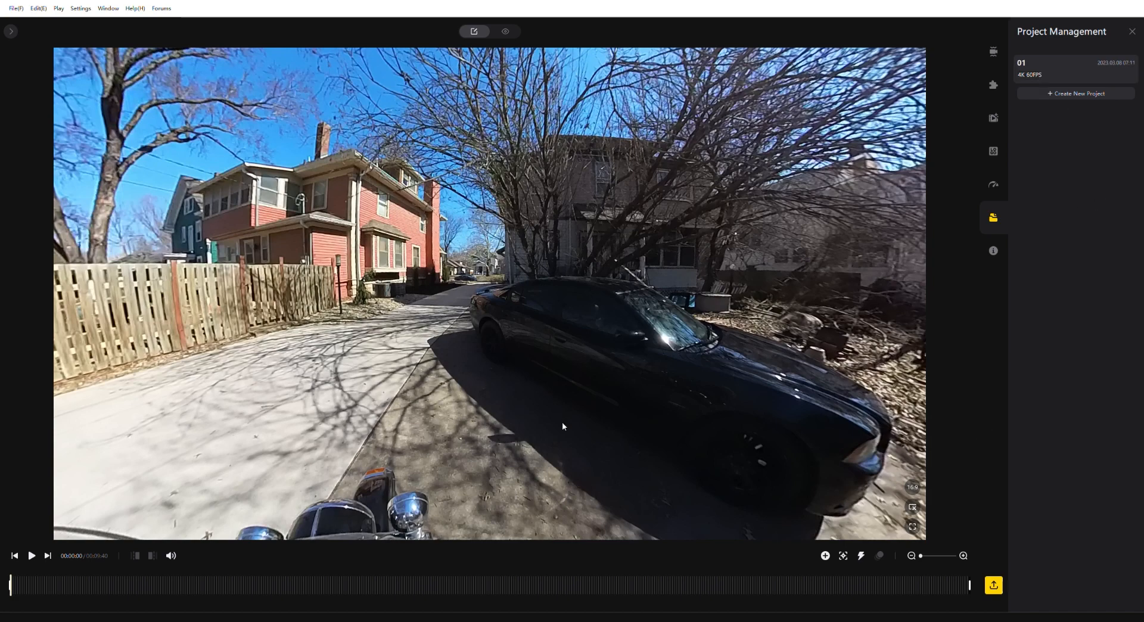
- Trim about 19 seconds off the clip's start so it begins with the motorcycle at the end of the driveway
left_click_drag(409, 444, 487, 418)
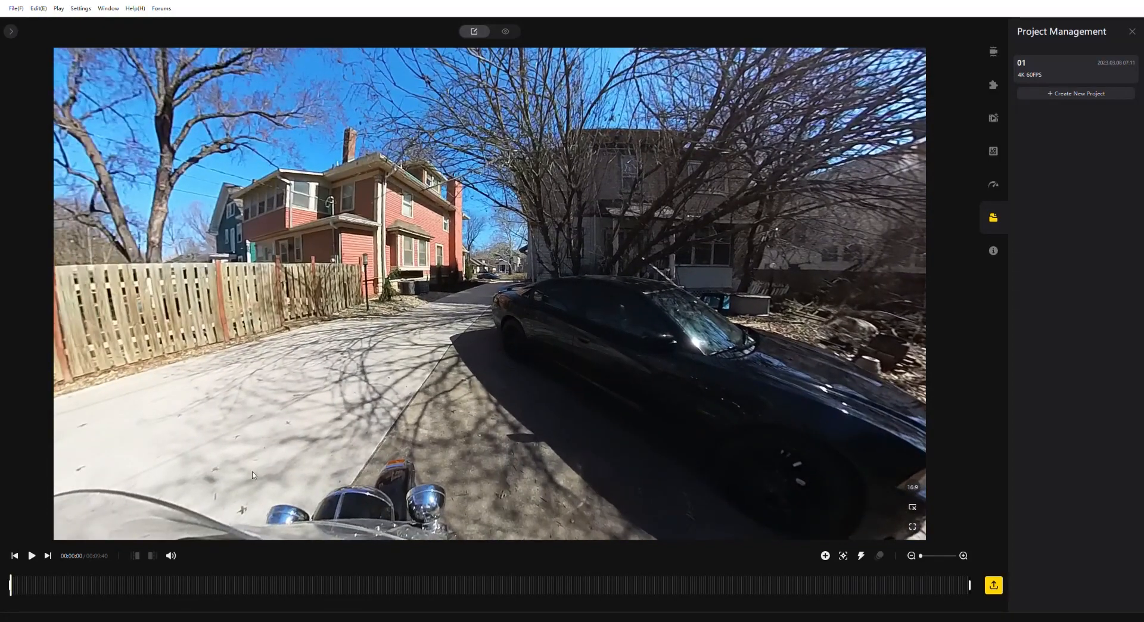
left_click_drag(13, 589, 44, 591)
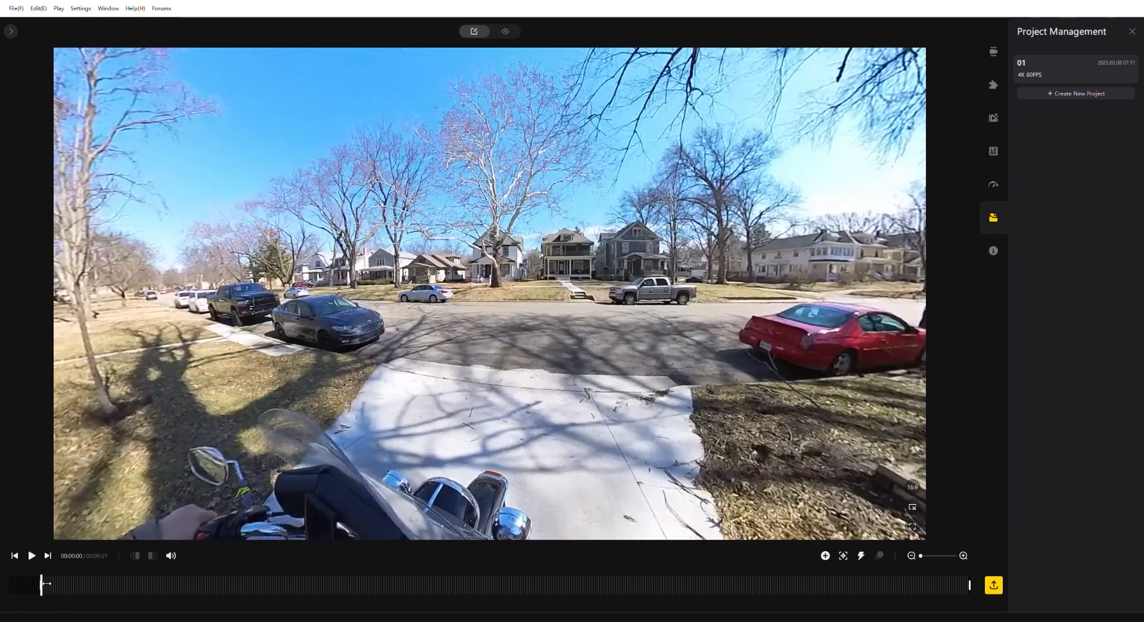
left_click(46, 583)
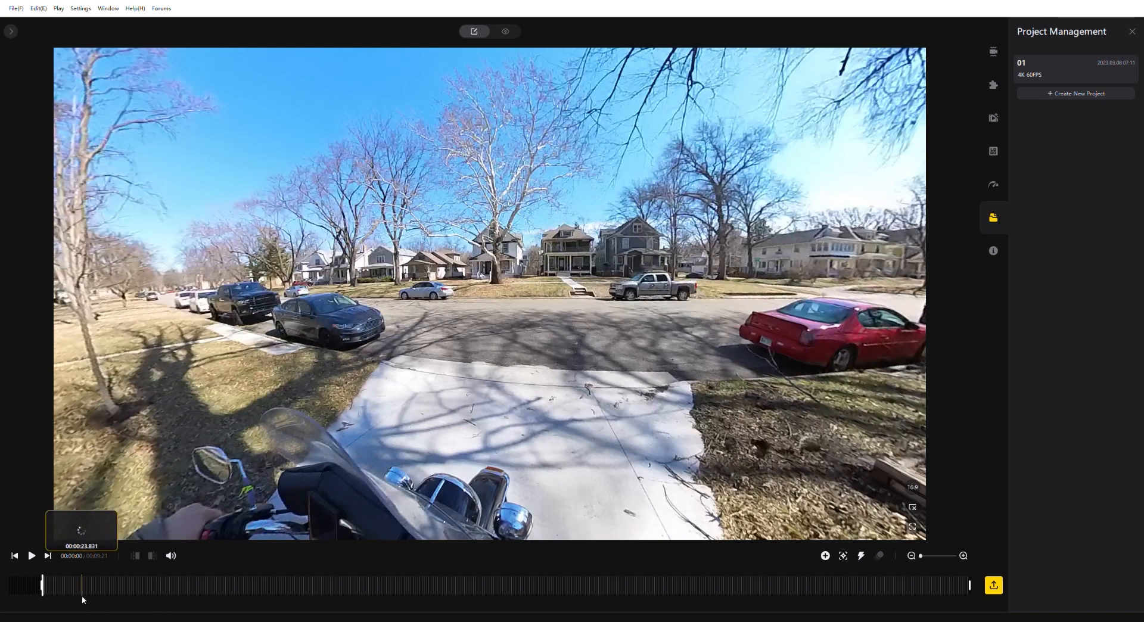
- Try cutting away everything after the 02:39 mark of the clip, and undo the cut
left_click_drag(47, 587, 305, 593)
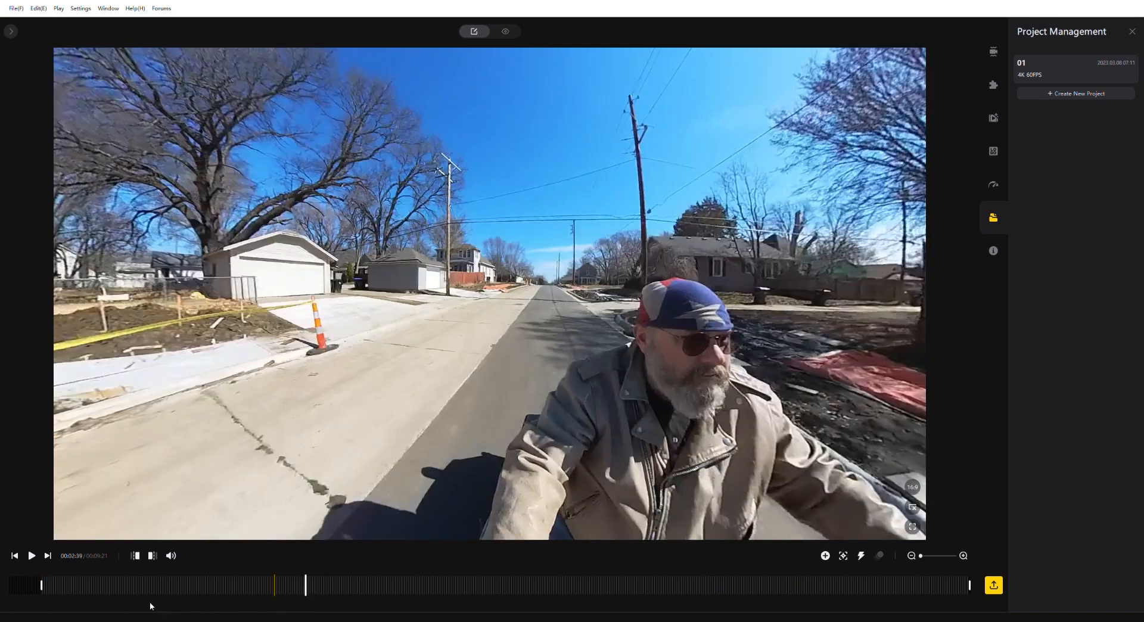
left_click(153, 555)
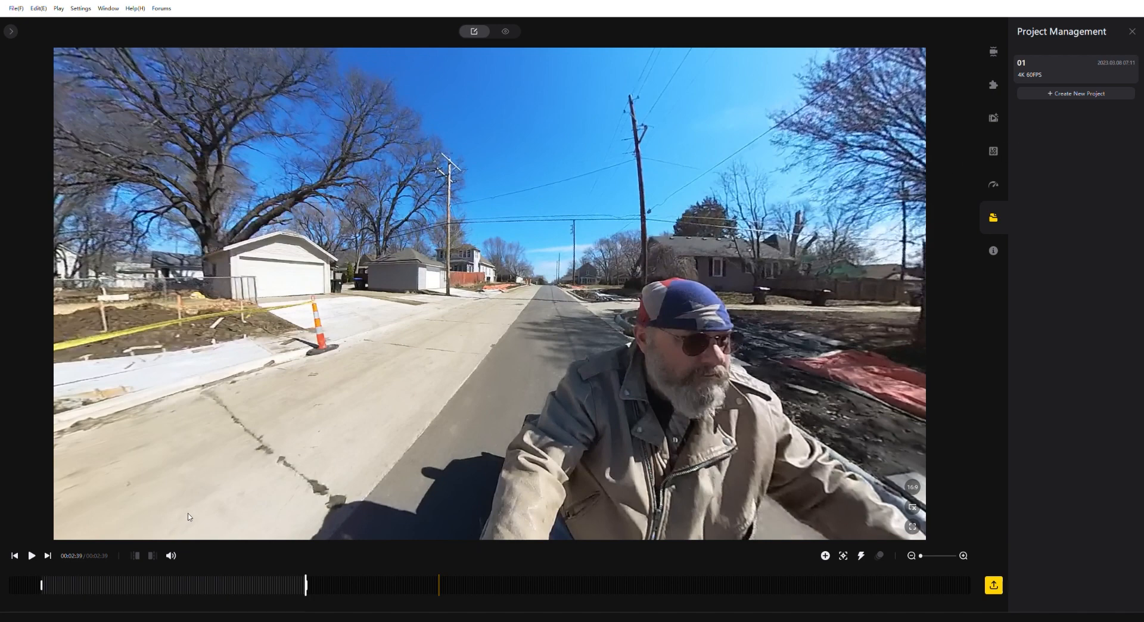
key("ctrl+z")
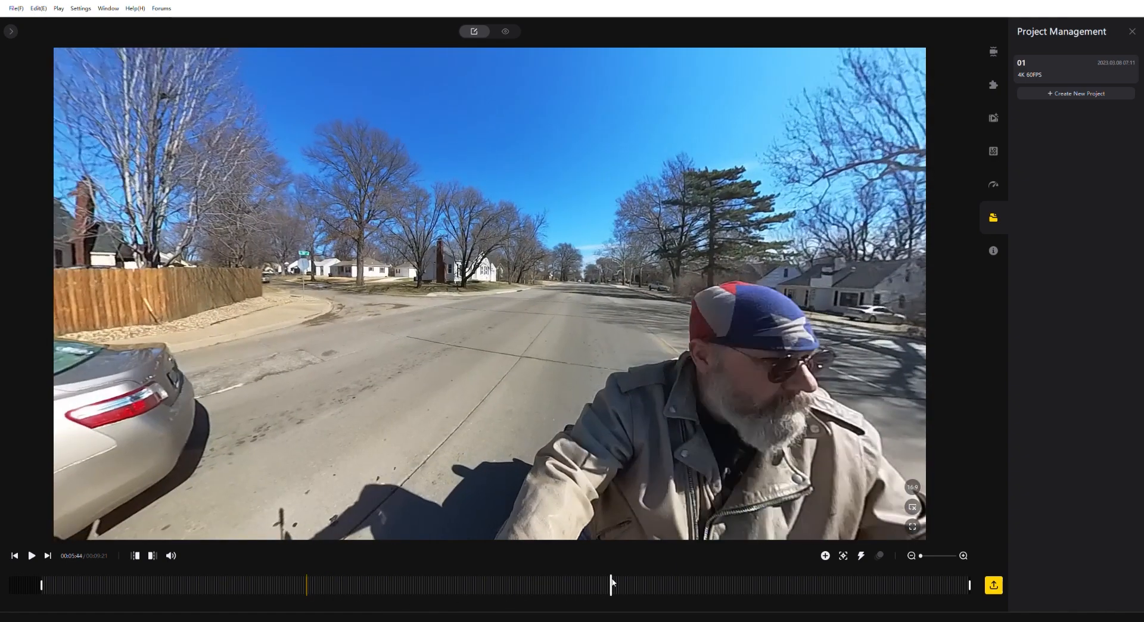
- Trim about 10 seconds off the end of the clip
left_click_drag(969, 585, 954, 585)
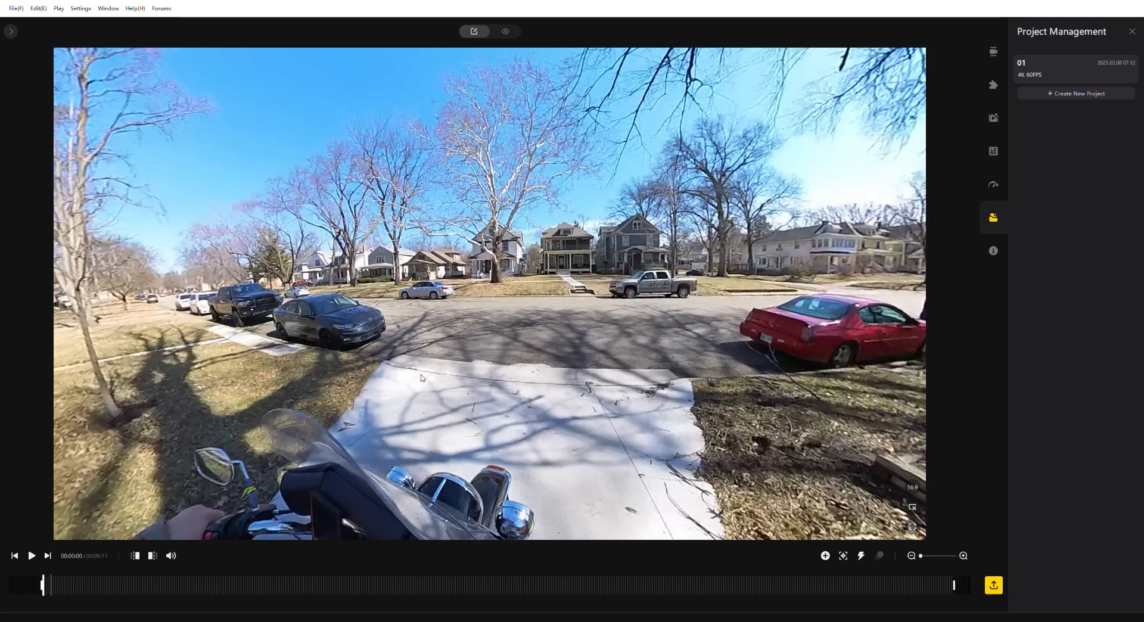
- Add a keyframe at the clip's start with the view facing the street, and try each of its four view presets
left_click_drag(400, 422, 488, 398)
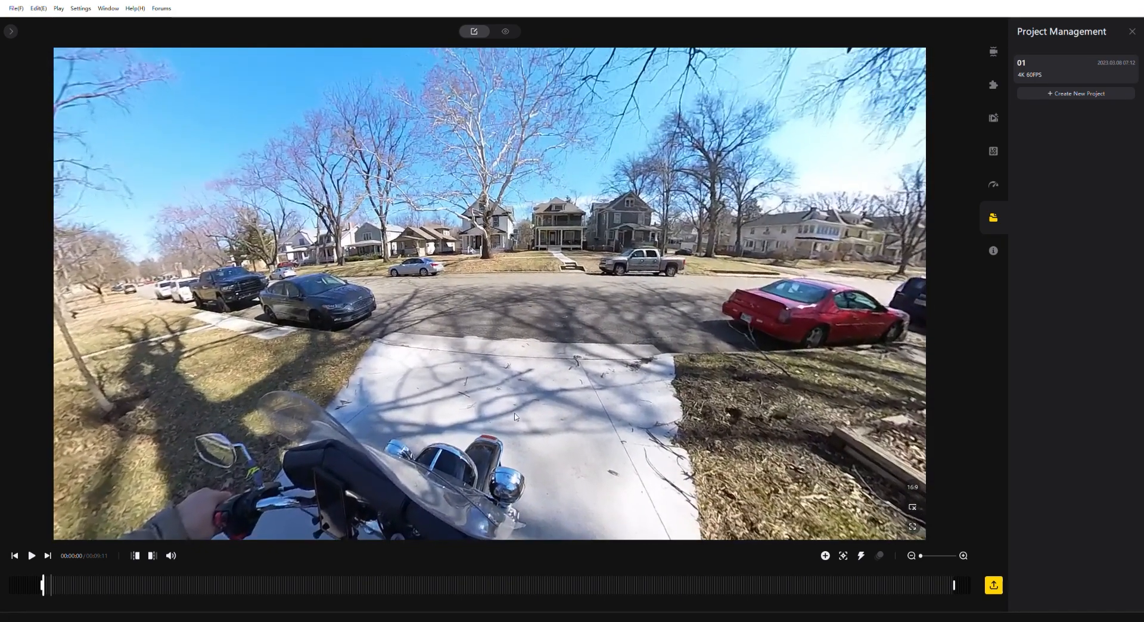
left_click(824, 556)
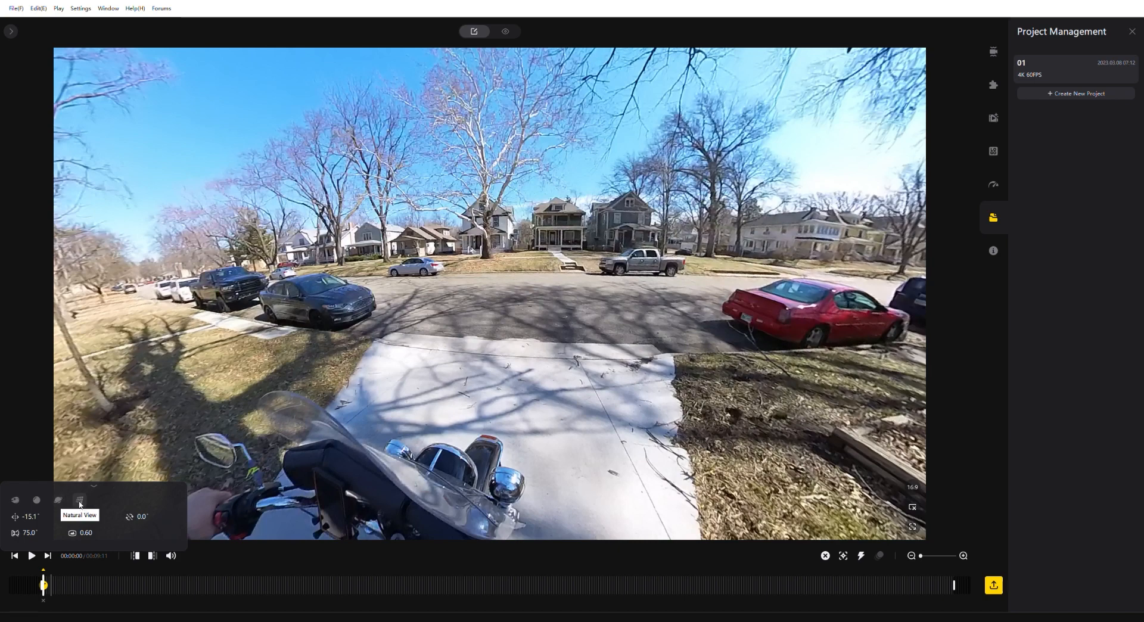
left_click(78, 501)
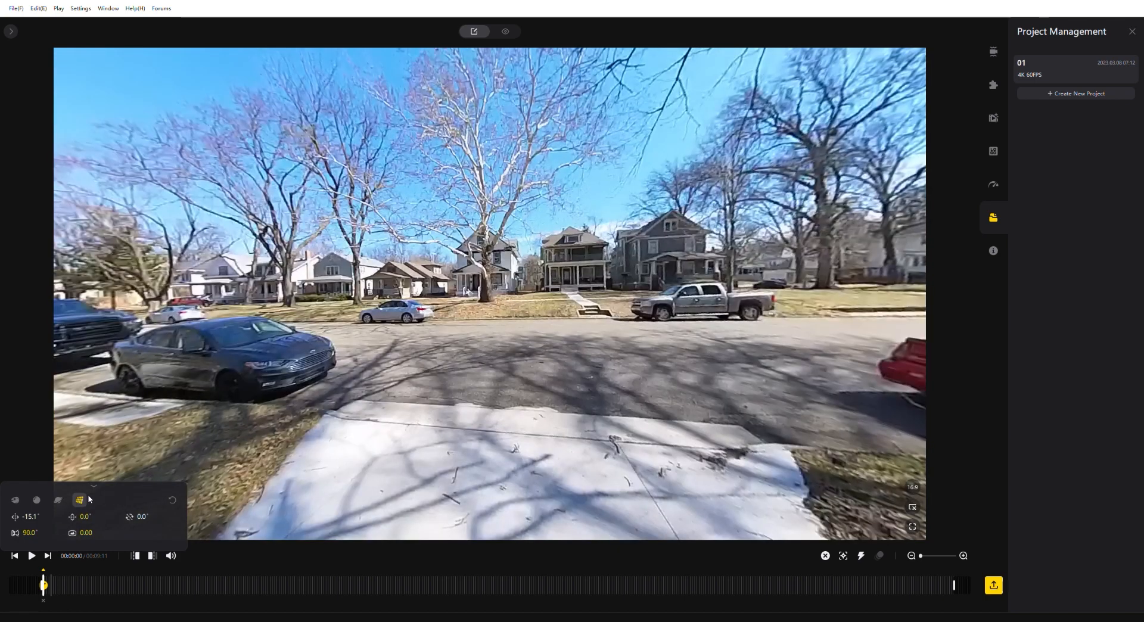
left_click(58, 501)
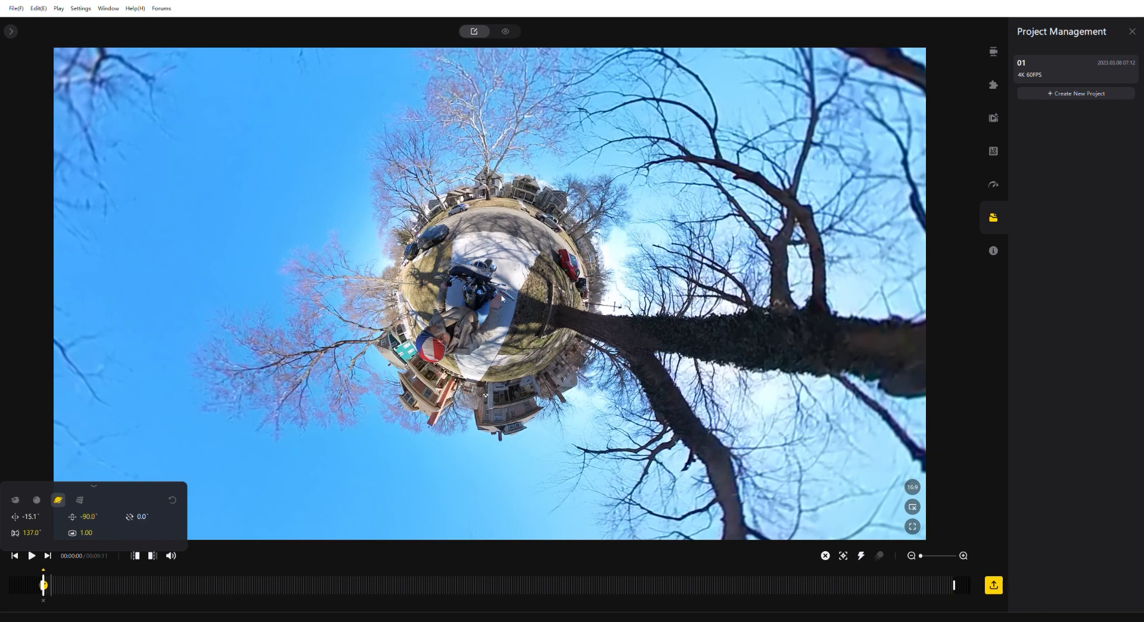
left_click(35, 501)
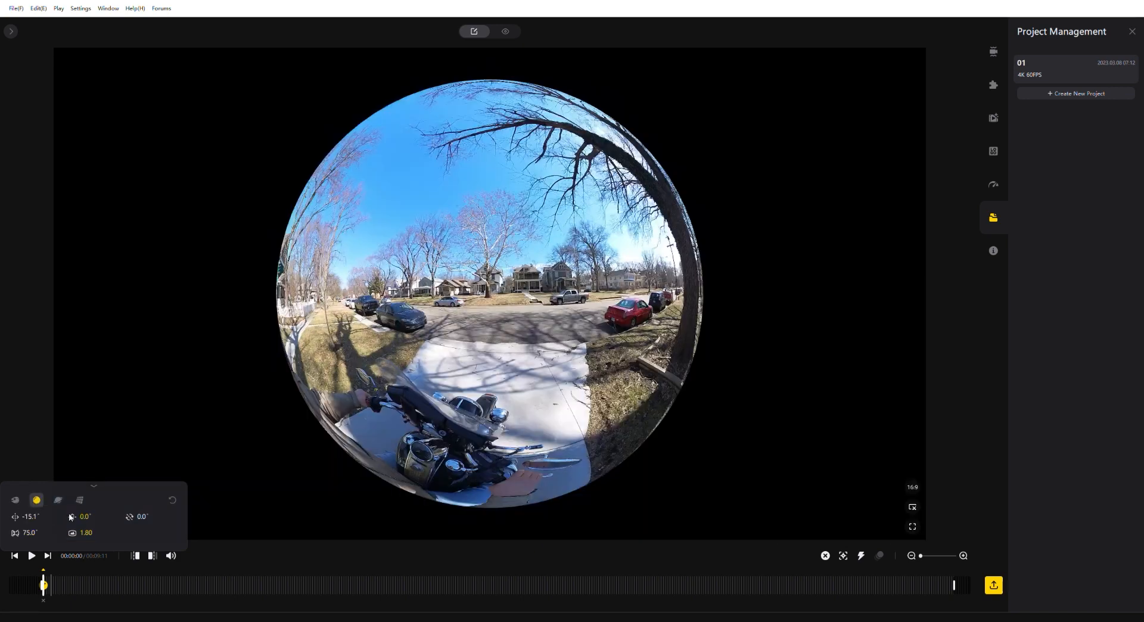
left_click(14, 500)
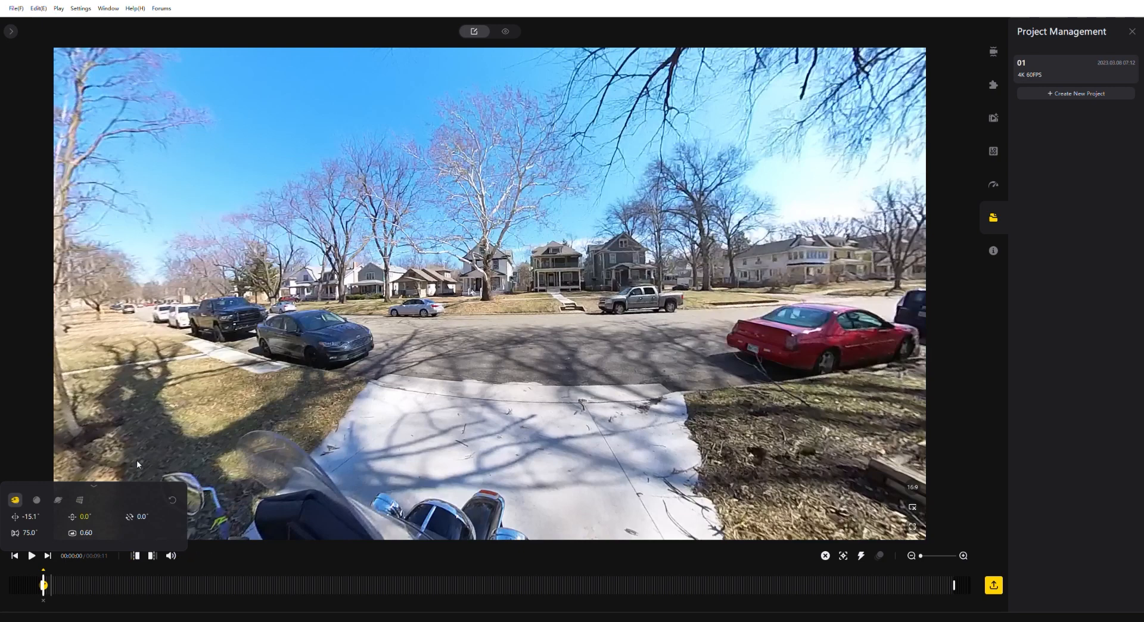
- Apply Natural View to the start keyframe and widen its field of view to 118.6°
left_click(80, 500)
left_click_drag(419, 430, 428, 393)
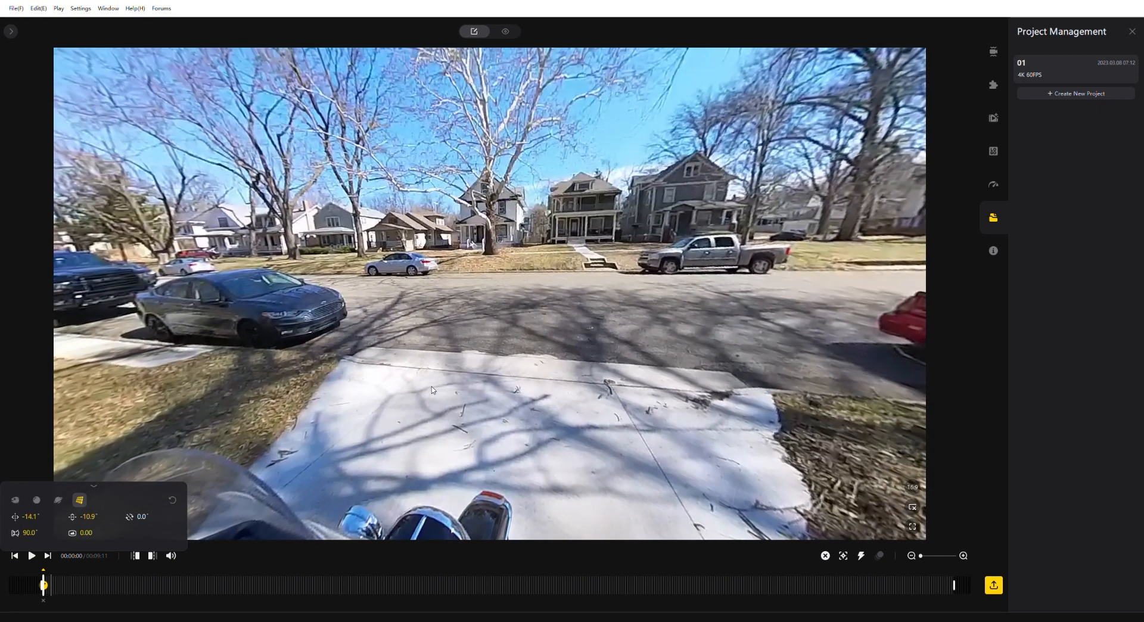
left_click(15, 500)
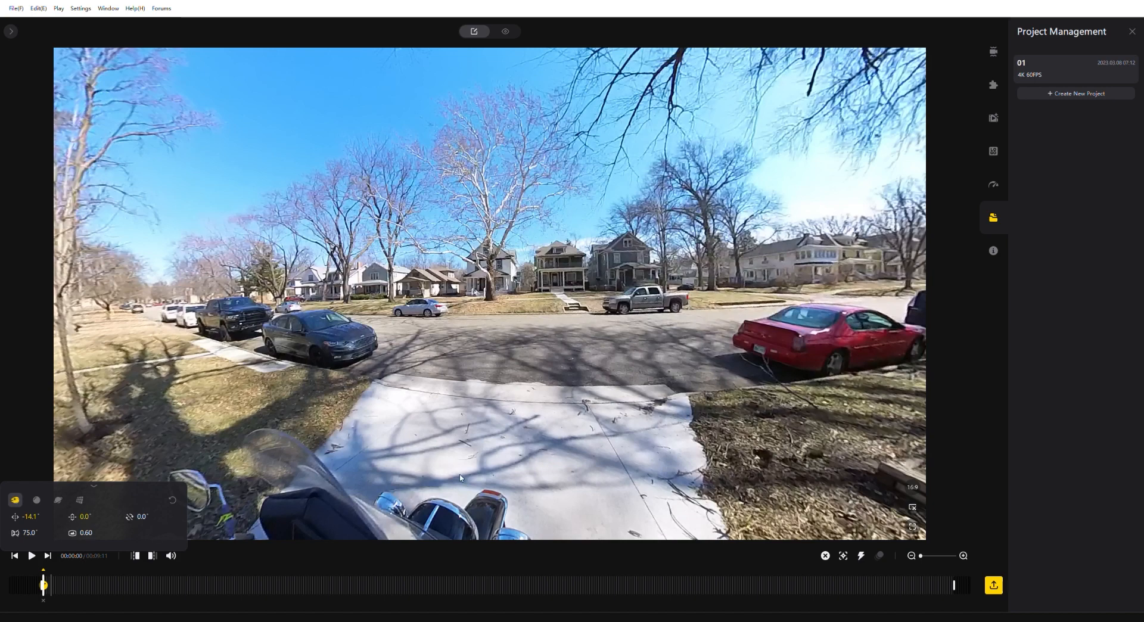
left_click(80, 503)
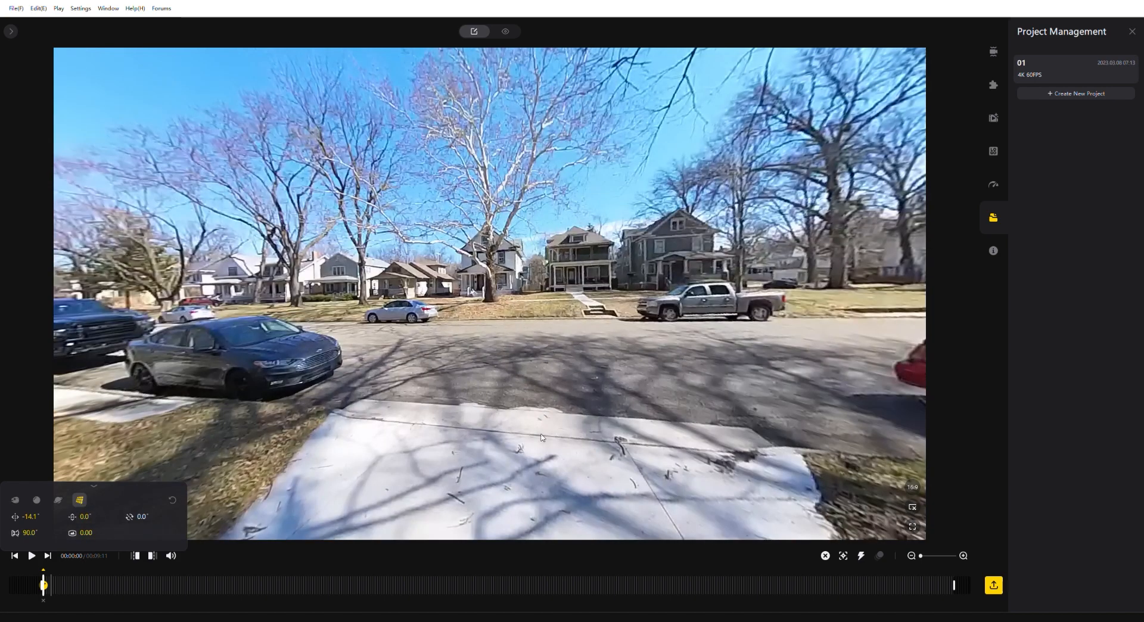
scroll(542, 439, "down", 2)
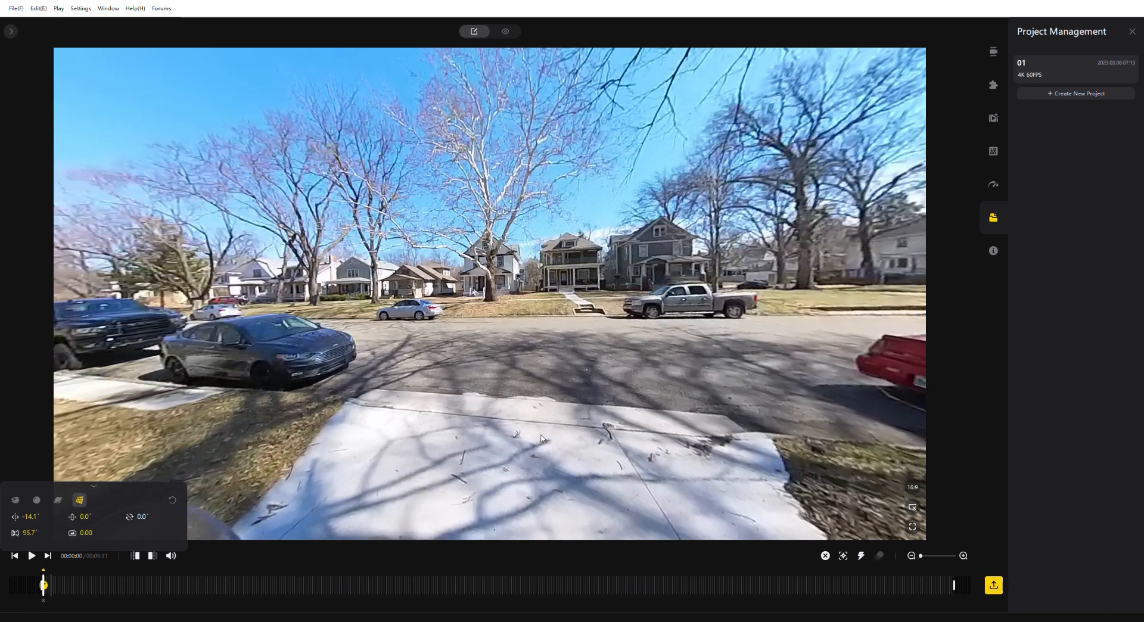
scroll(542, 439, "down", 5)
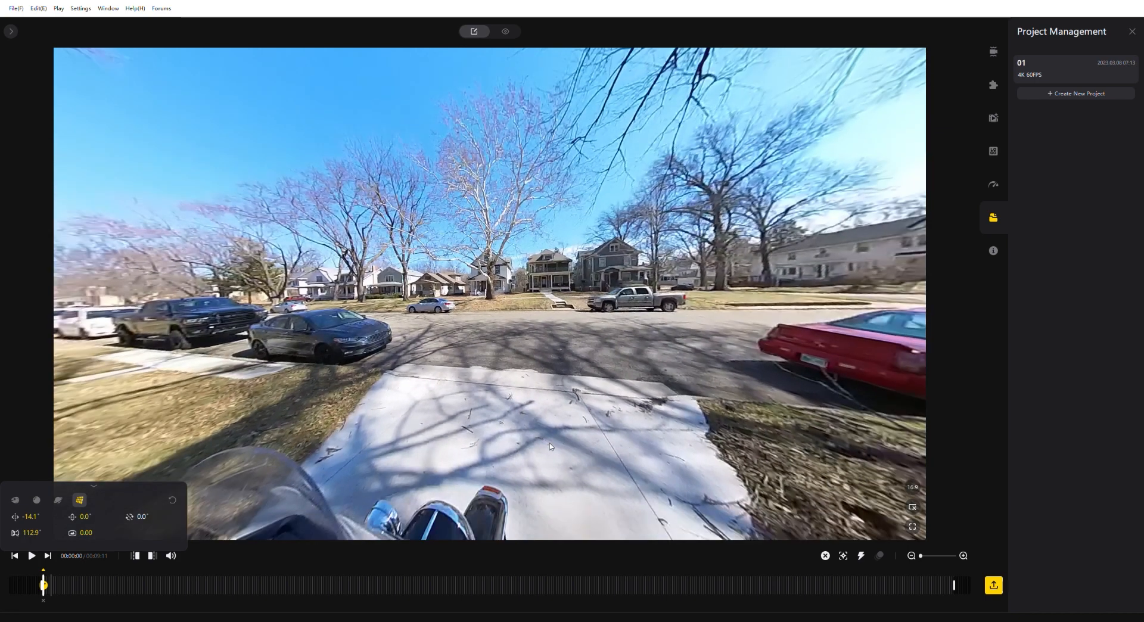
scroll(564, 452, "down", 2)
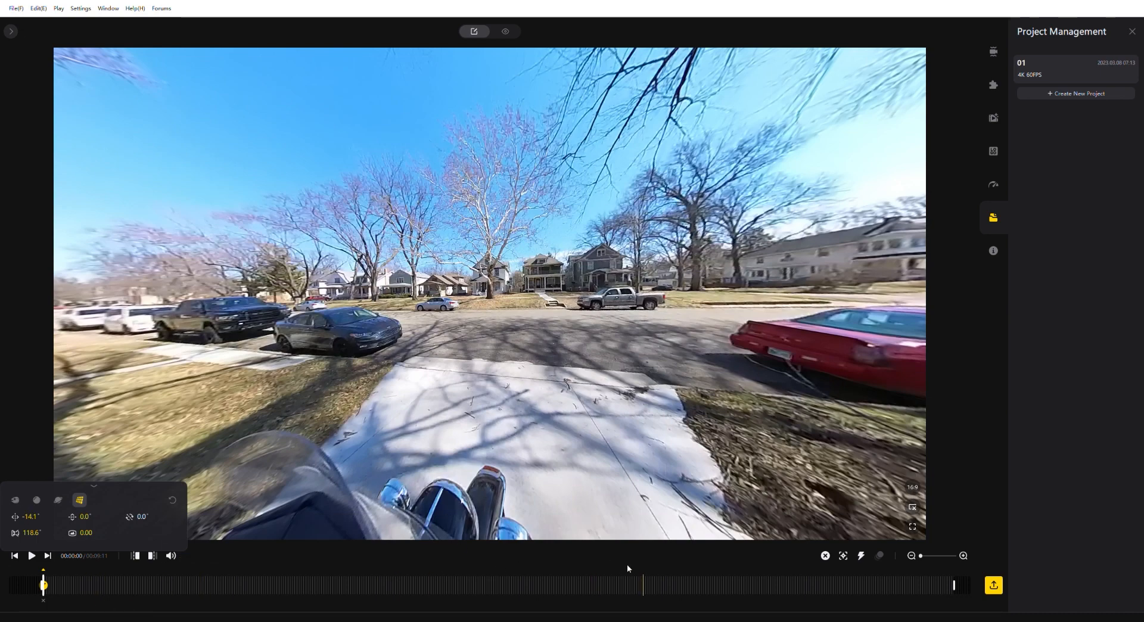
- Add a second keyframe at 8 seconds facing the road ahead at a -117.2° pan, using Natural View
left_click(33, 556)
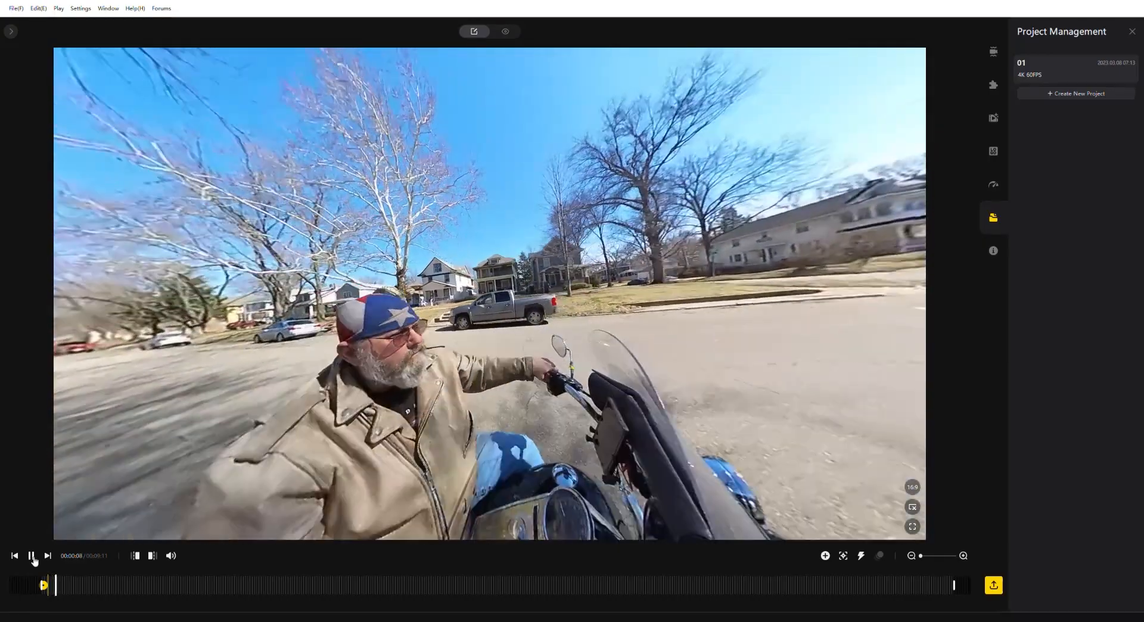
left_click(35, 558)
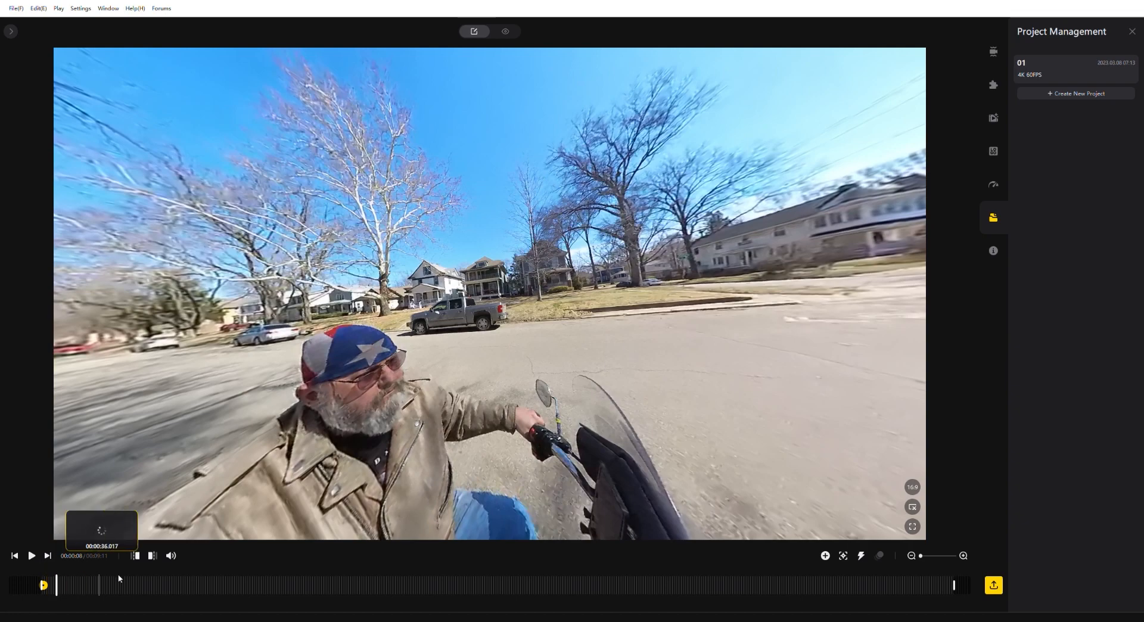
left_click_drag(347, 464, 384, 431)
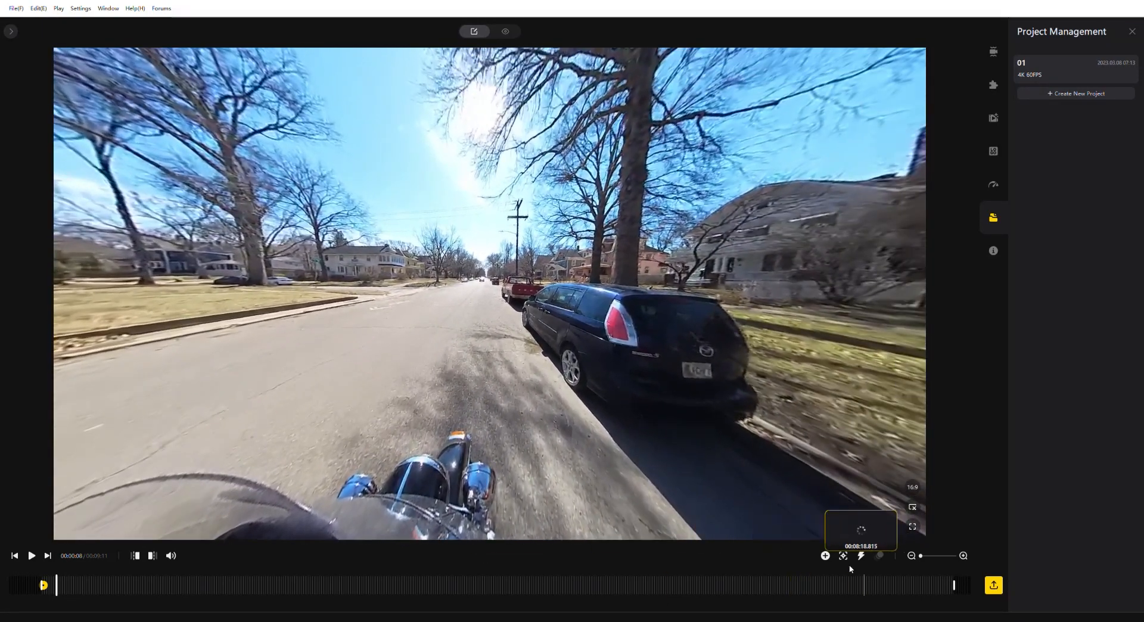
left_click(825, 556)
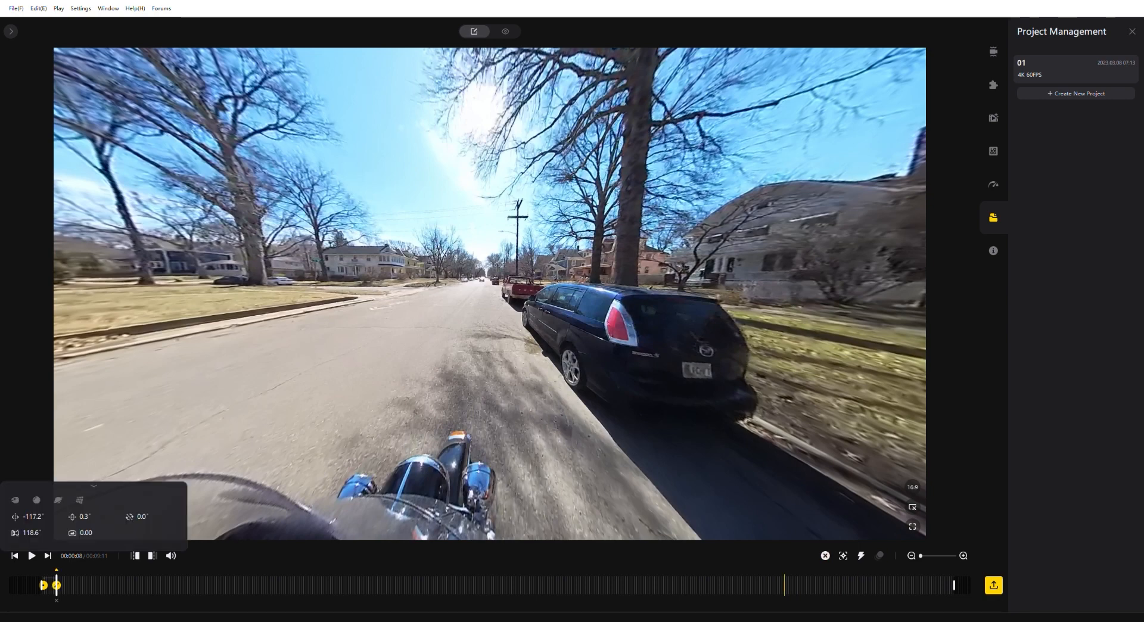
left_click(79, 499)
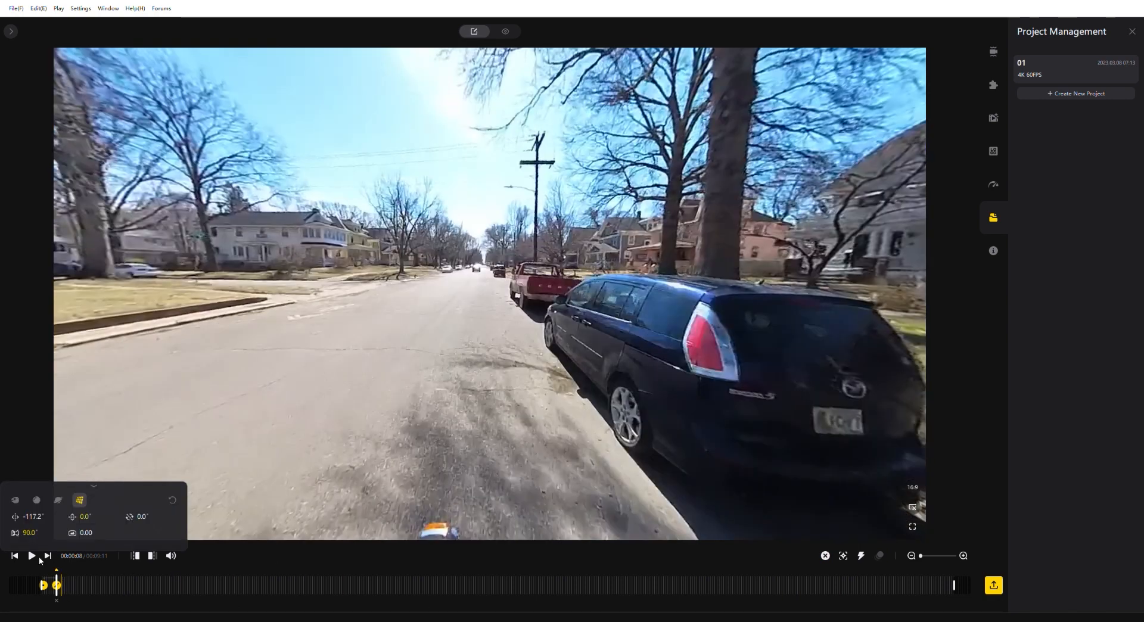
- Play the clip from its start to check the view transition between the two keyframes
left_click_drag(56, 578, 42, 577)
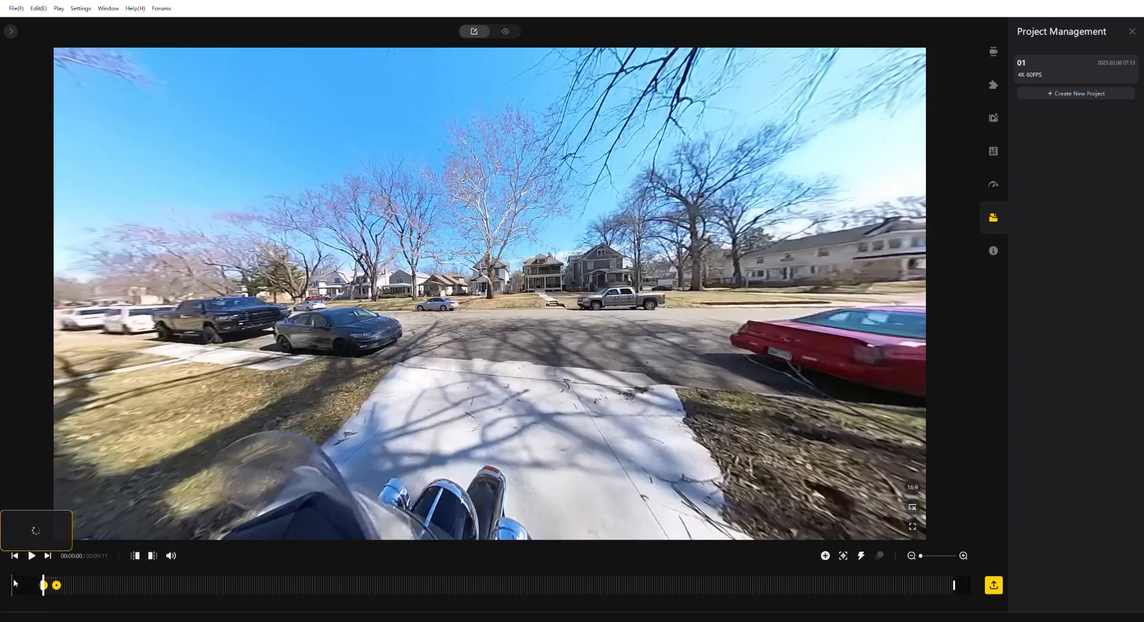
left_click(32, 556)
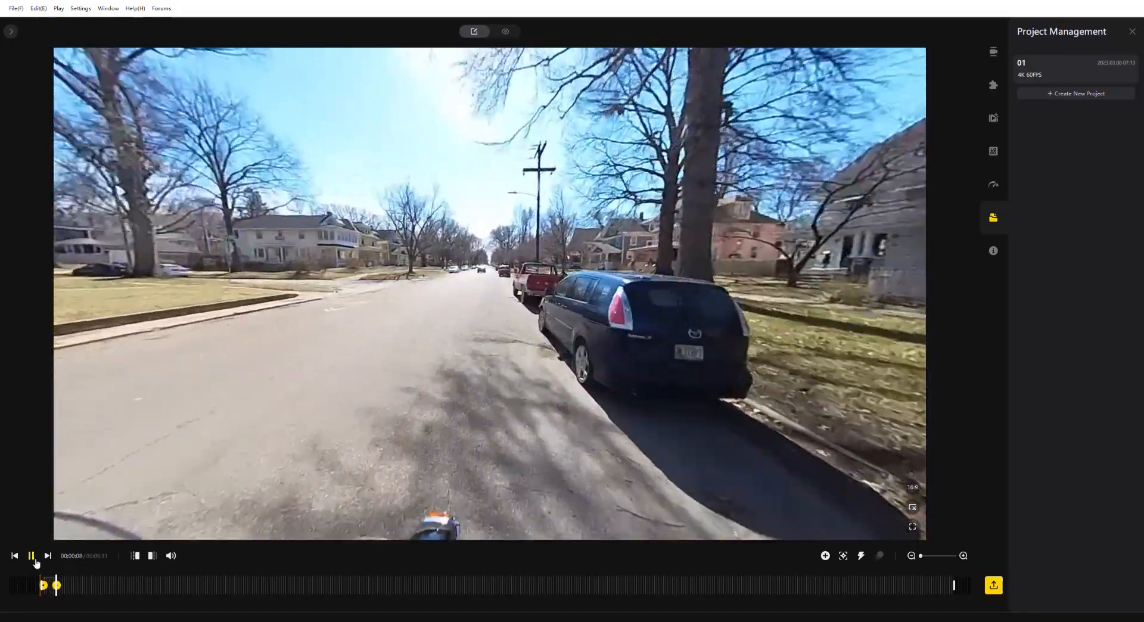
left_click(33, 558)
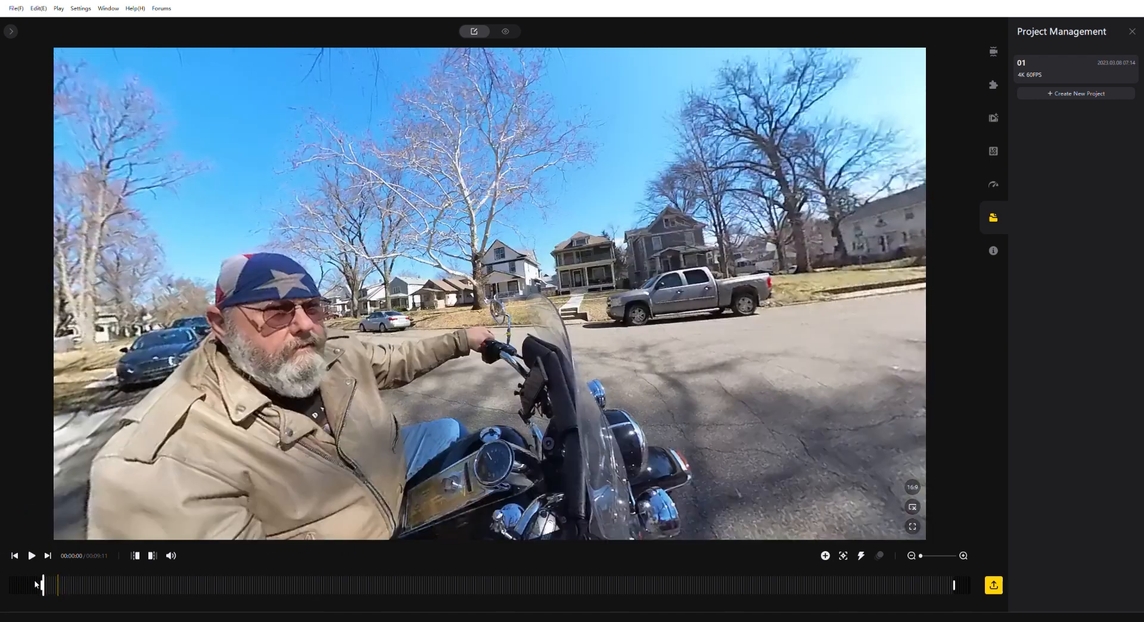
- Try tracking the motorcycle's headlight and front fender from the clip's start to about 12 seconds, and undo the tracking
left_click(42, 584)
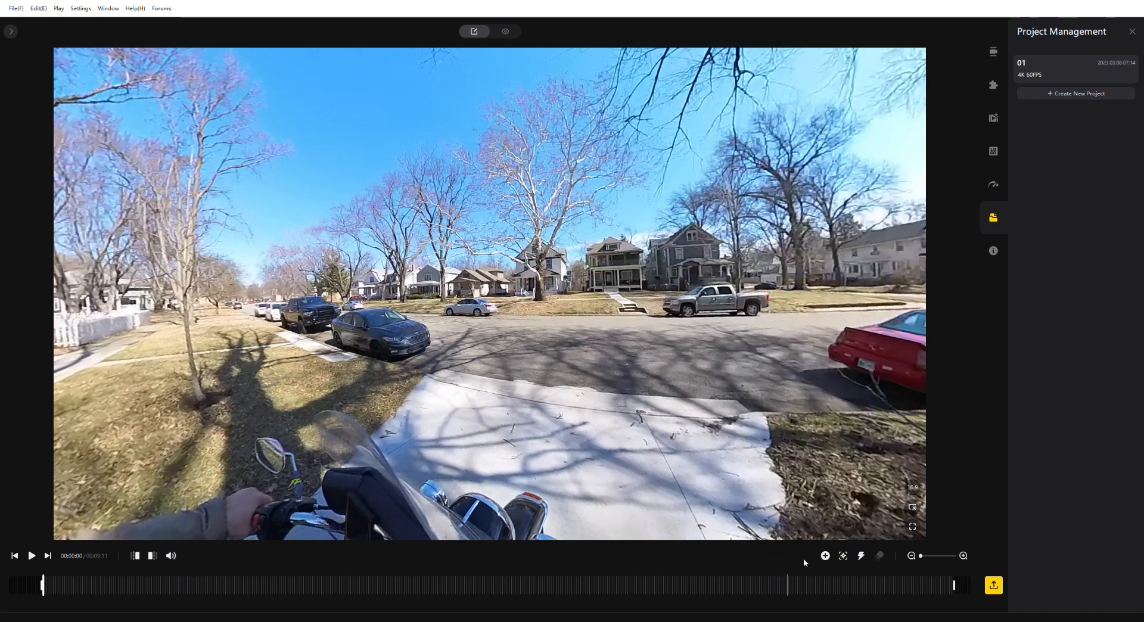
left_click(843, 556)
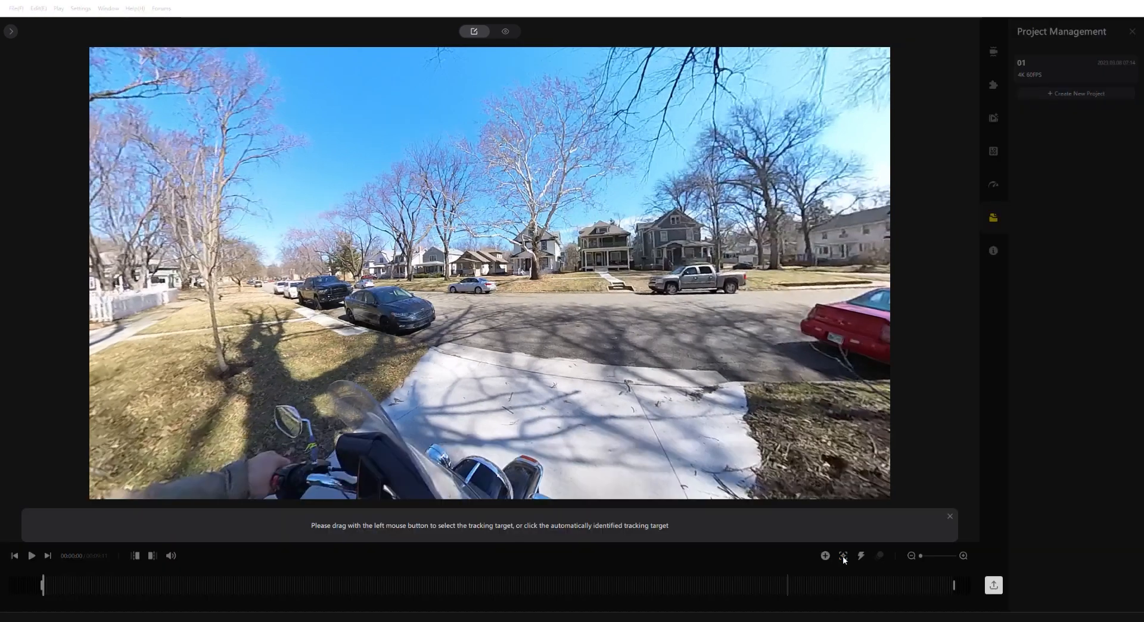
left_click_drag(450, 442, 560, 498)
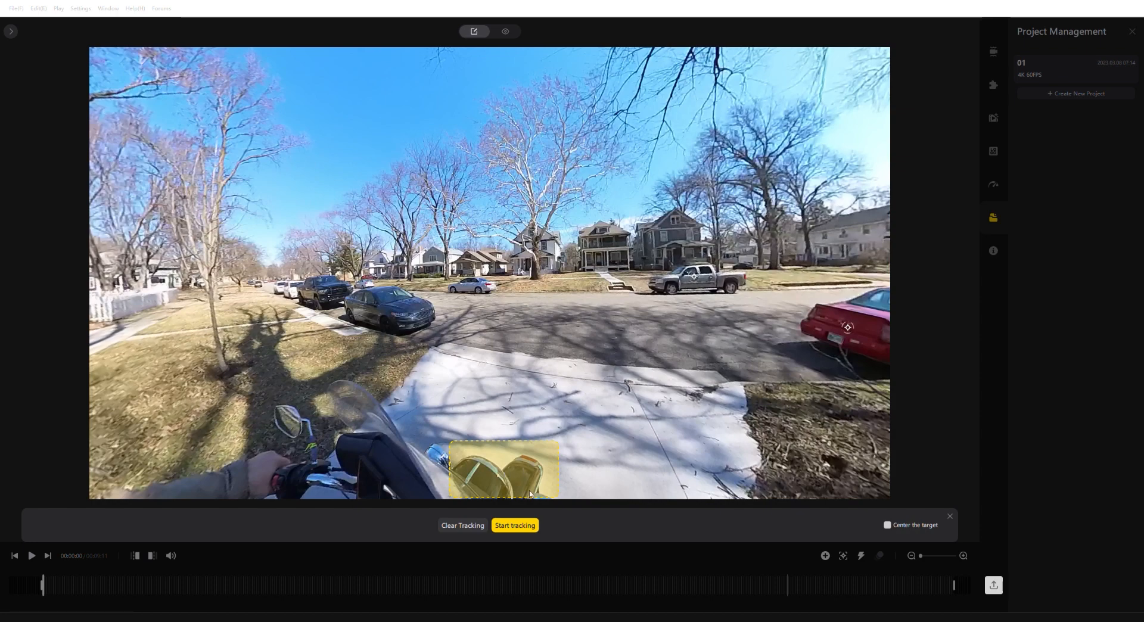
left_click(532, 527)
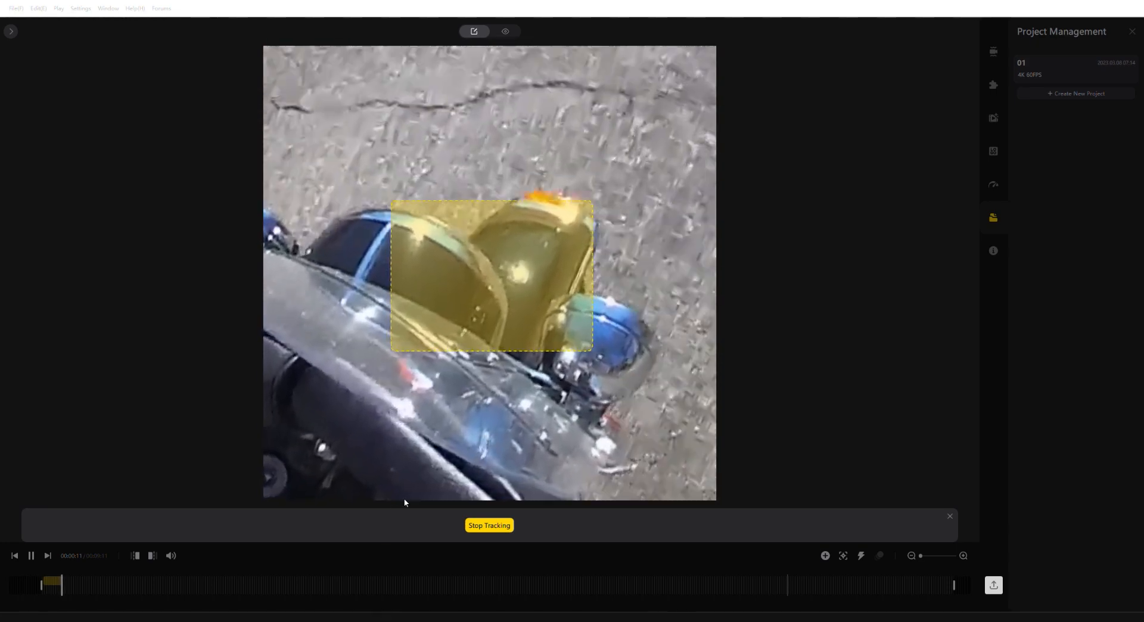
left_click(498, 527)
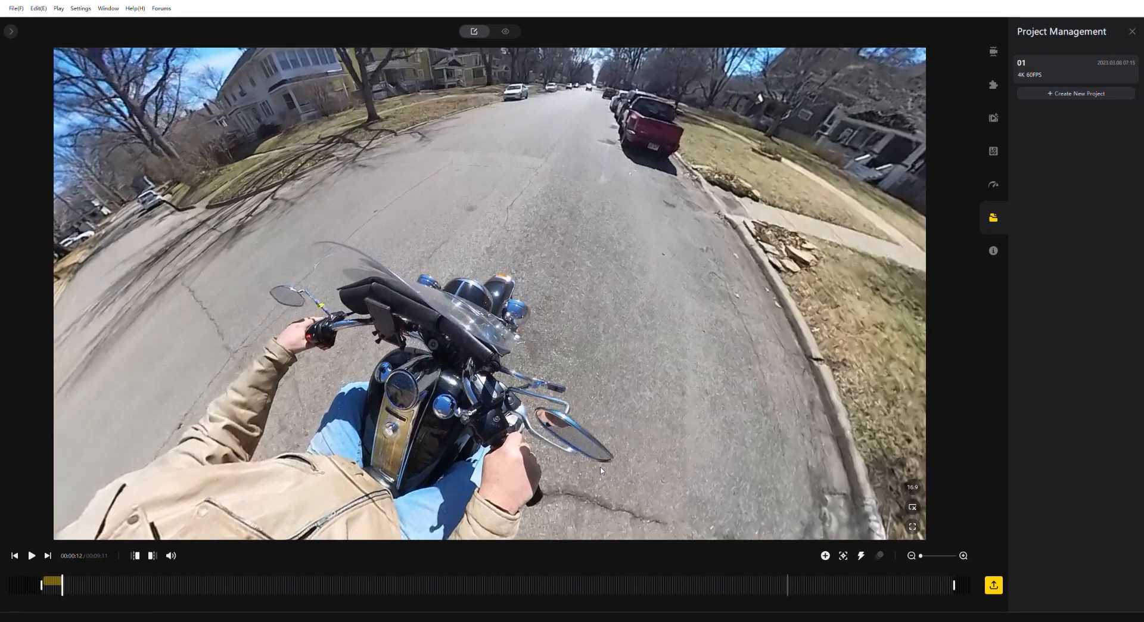
key("ctrl+z")
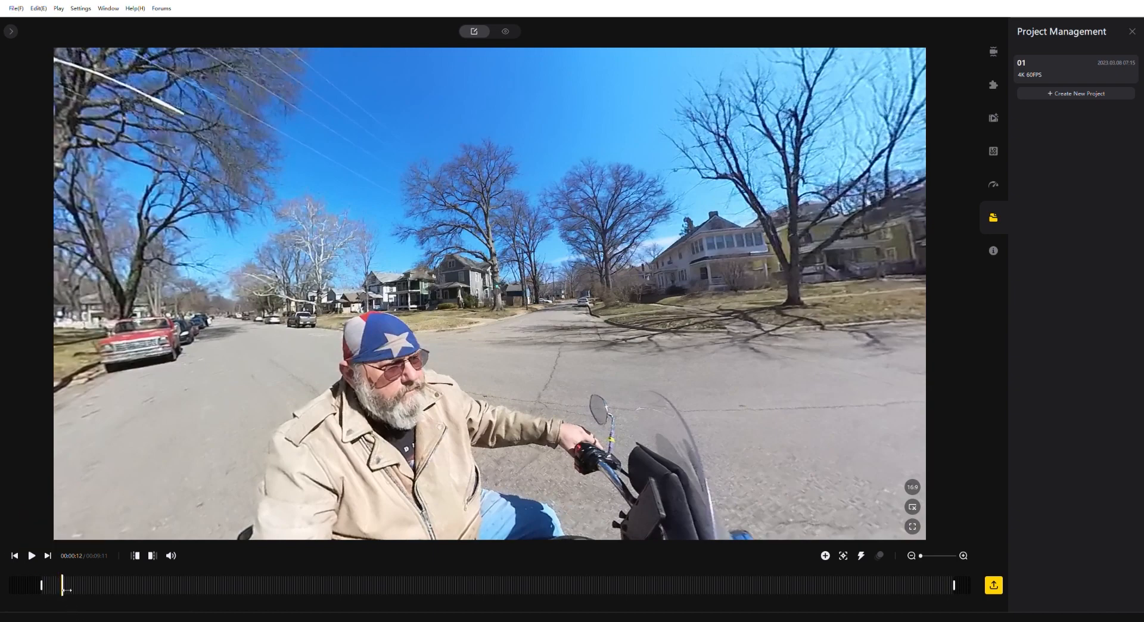
- Try adding a keyframe at 7 seconds facing the road ahead at a -120.0° pan and -18.8° tilt
left_click_drag(44, 585, 25, 585)
left_click_drag(417, 463, 133, 385)
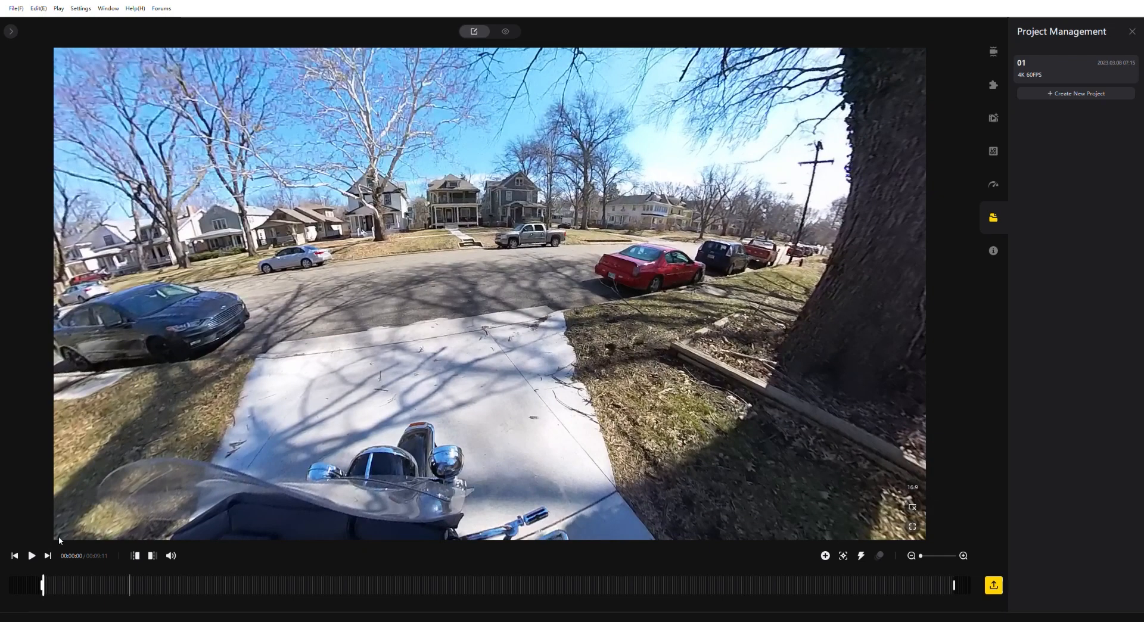
left_click(33, 555)
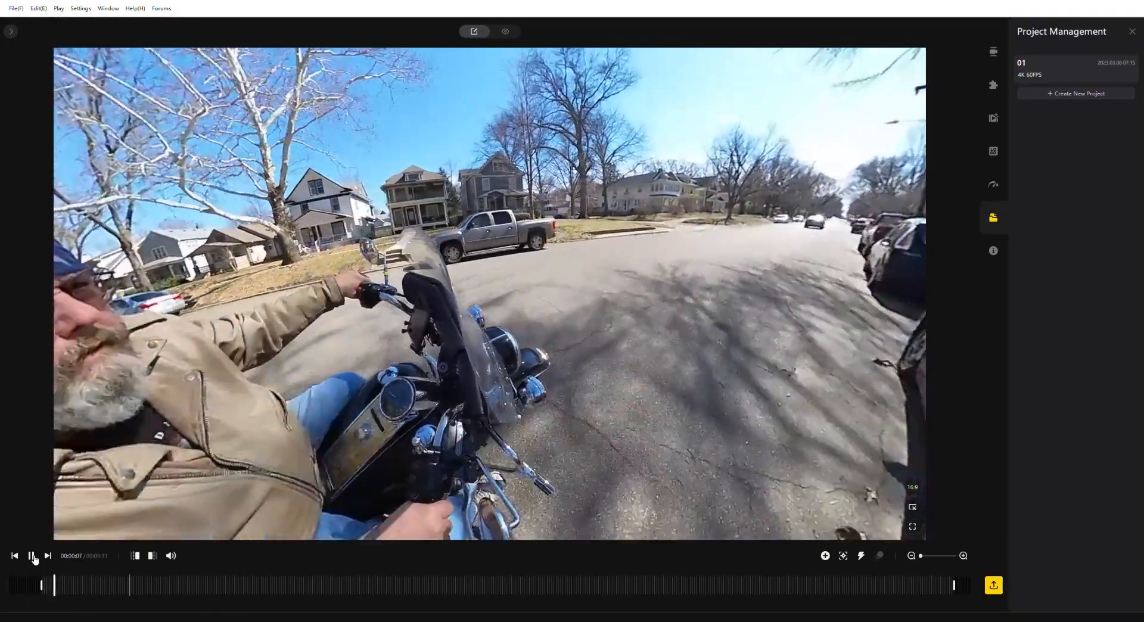
left_click(32, 556)
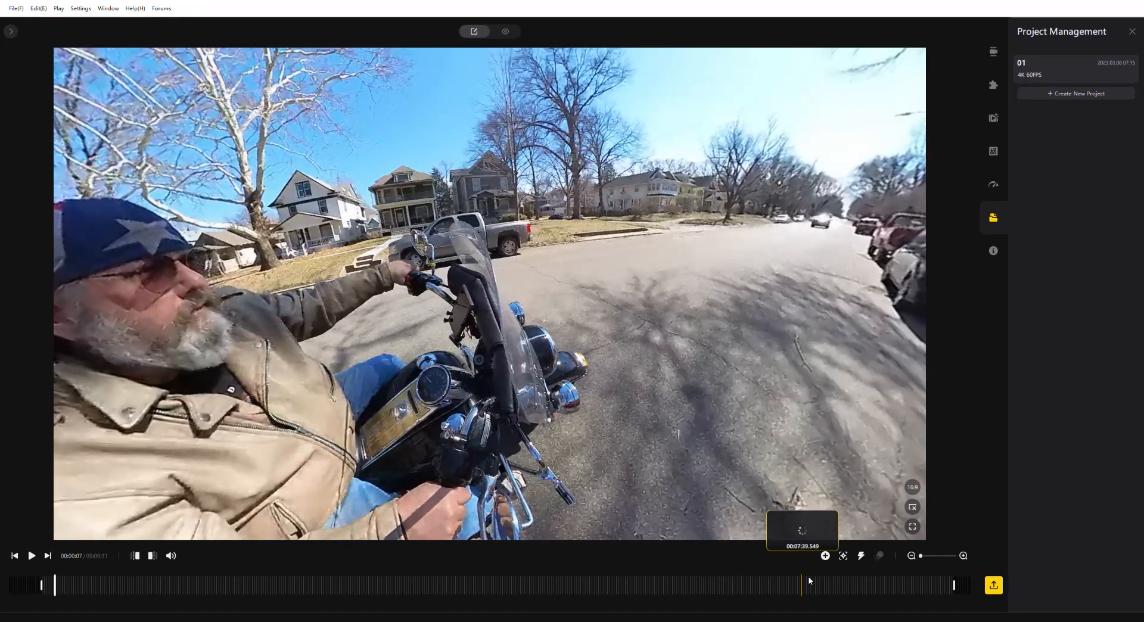
left_click_drag(565, 433, 245, 406)
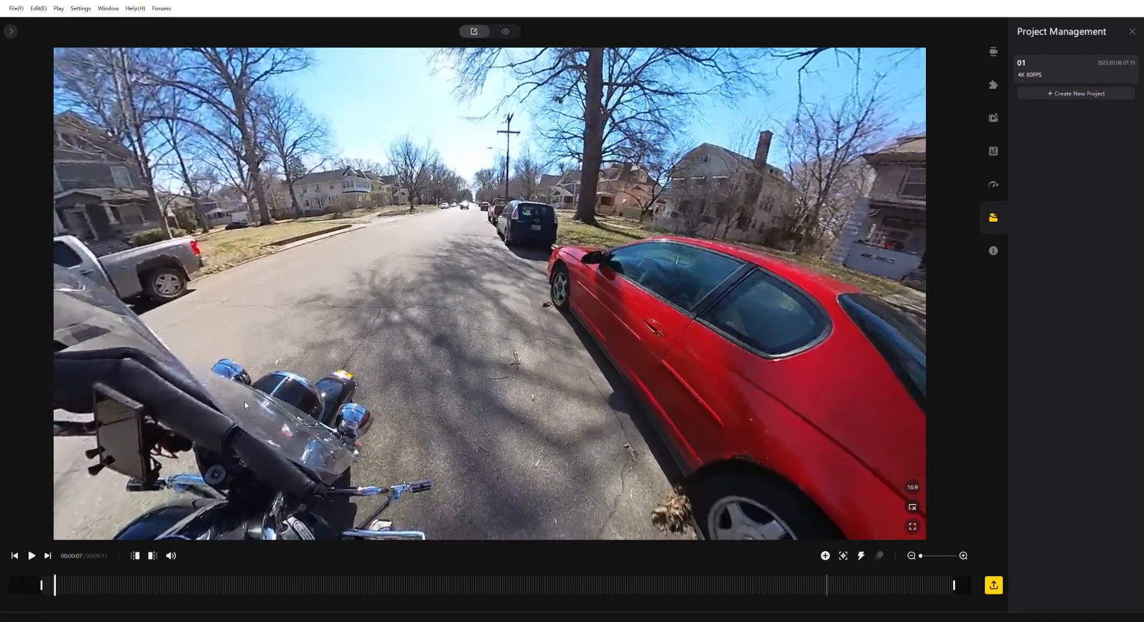
left_click(825, 556)
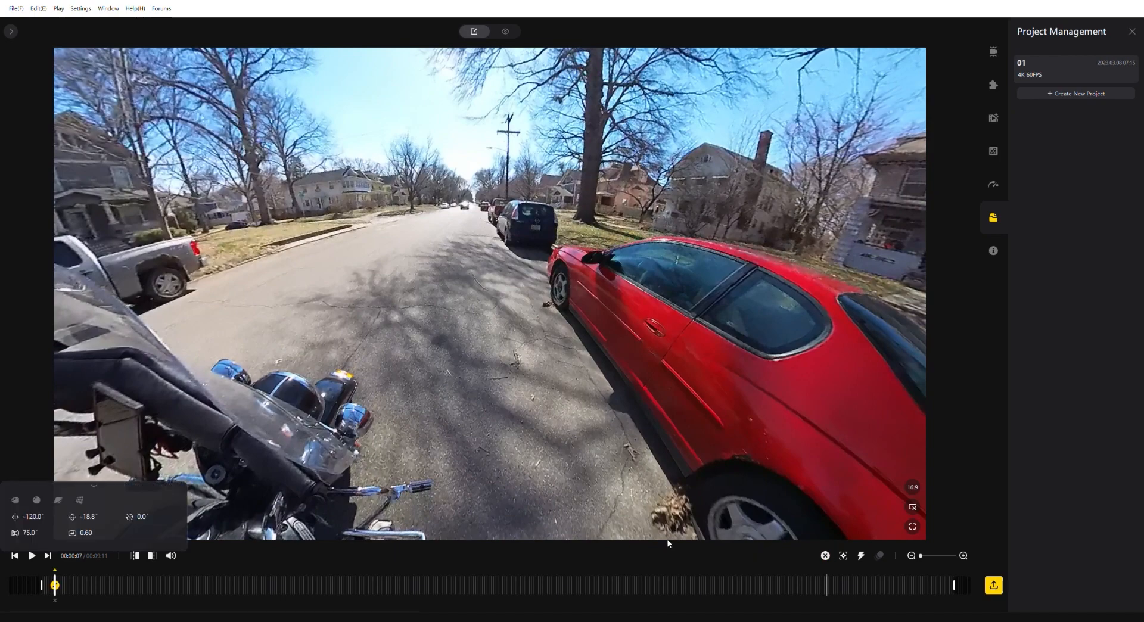
- Play the clip past the 7-second keyframe and again from the start, and delete that keyframe
left_click(33, 555)
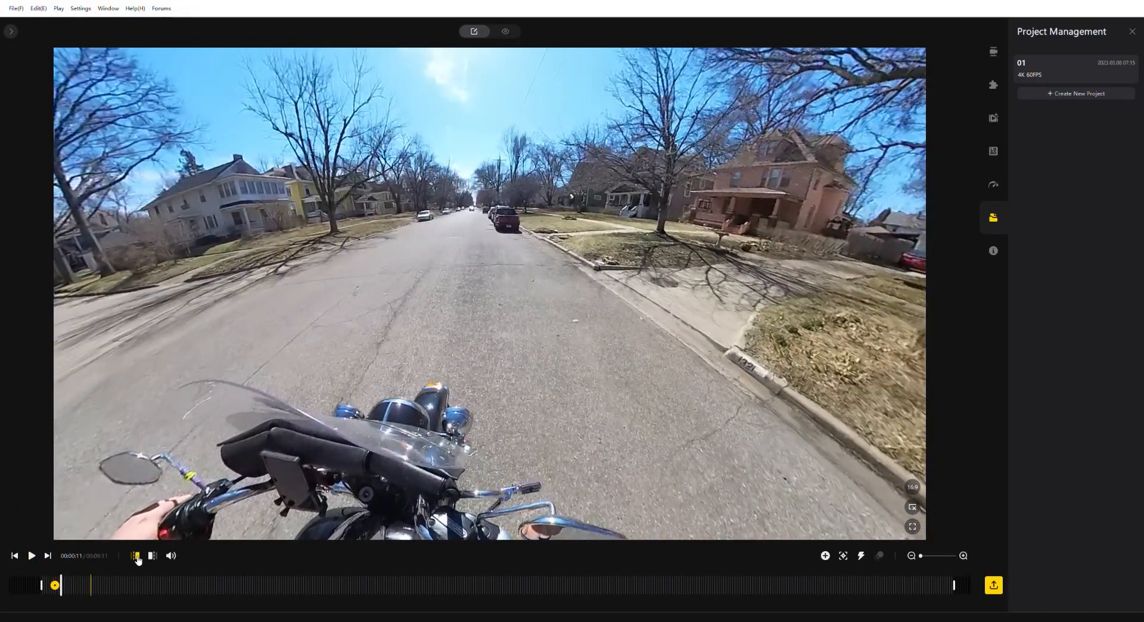
left_click(33, 556)
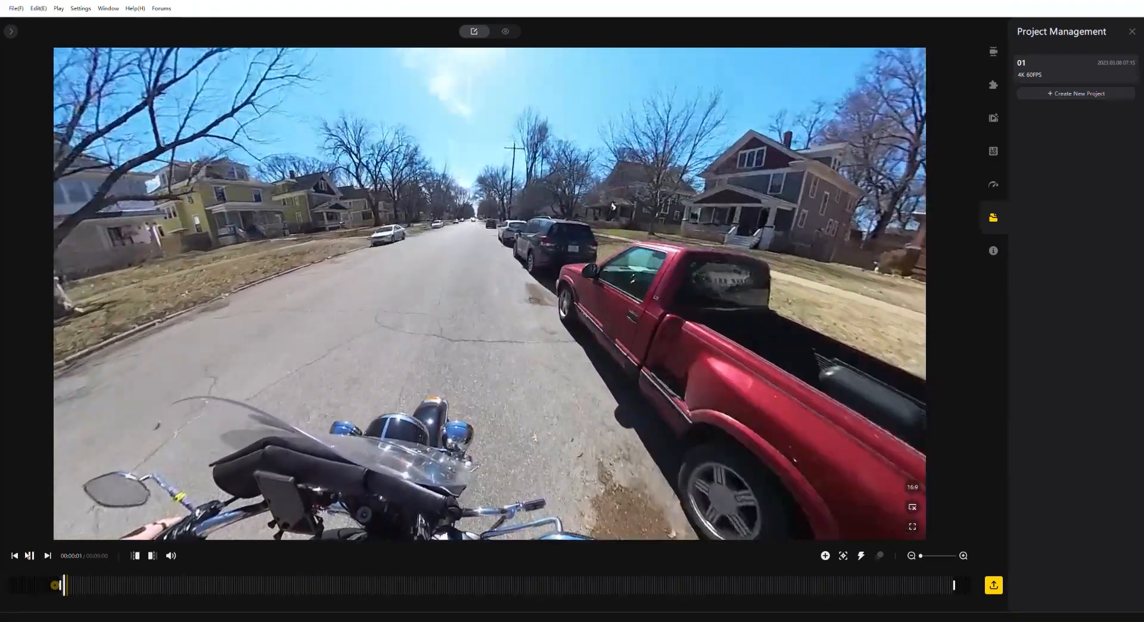
left_click(32, 557)
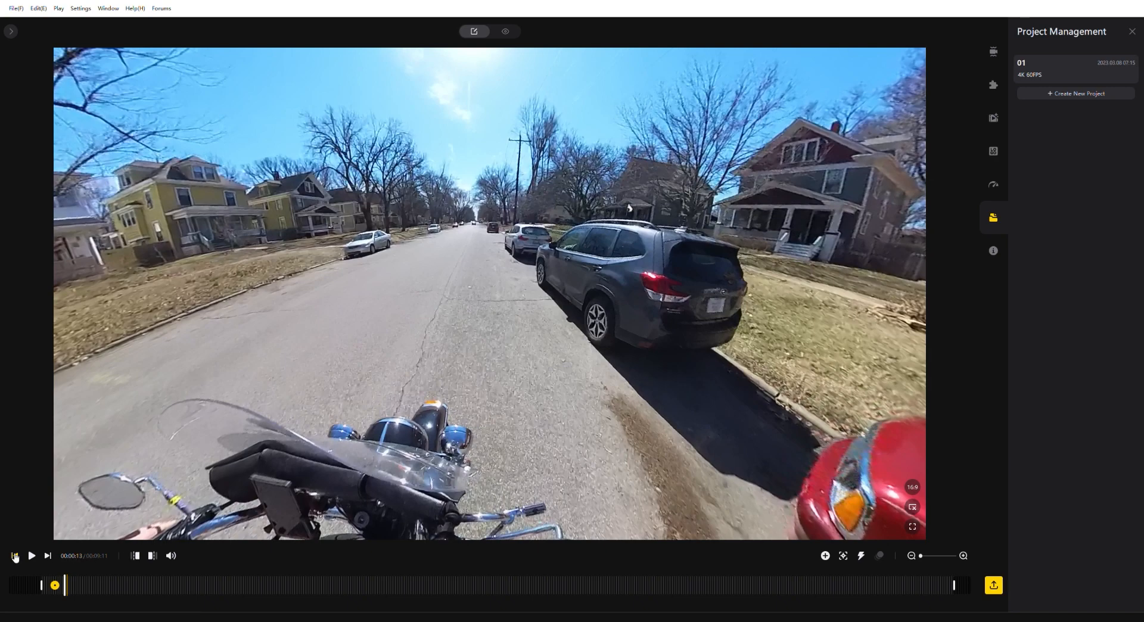
left_click(15, 557)
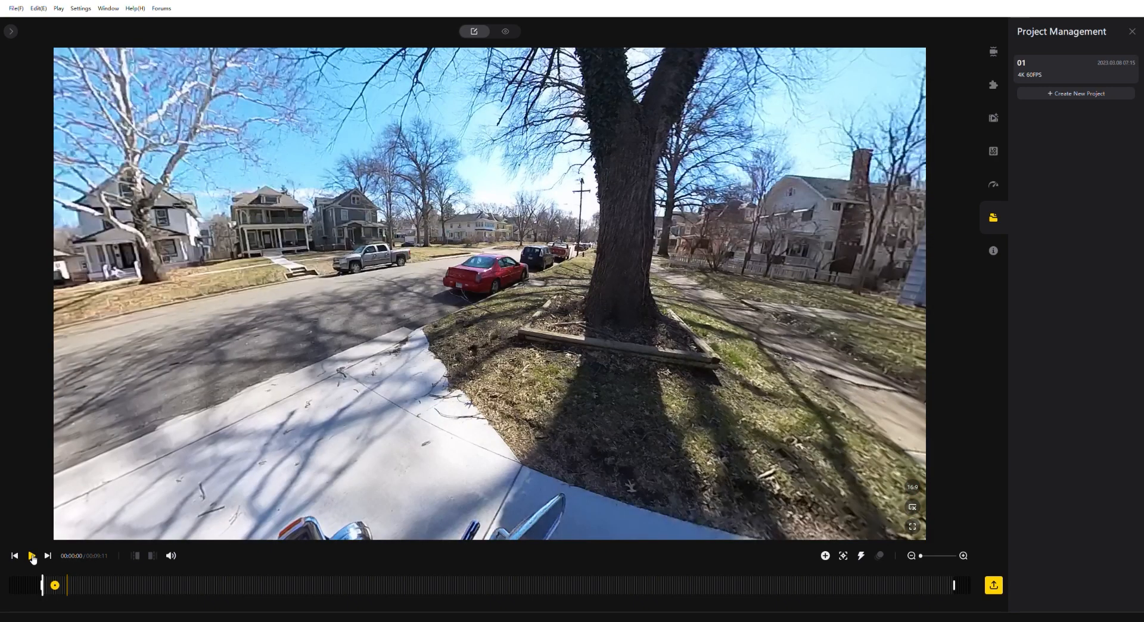
left_click(32, 556)
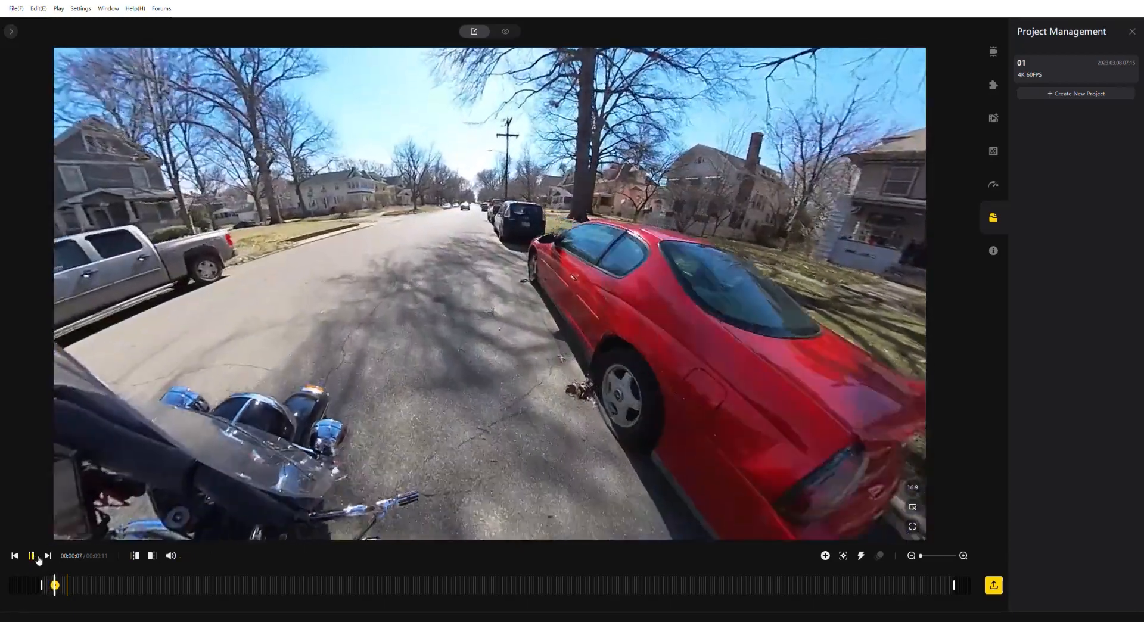
left_click(32, 556)
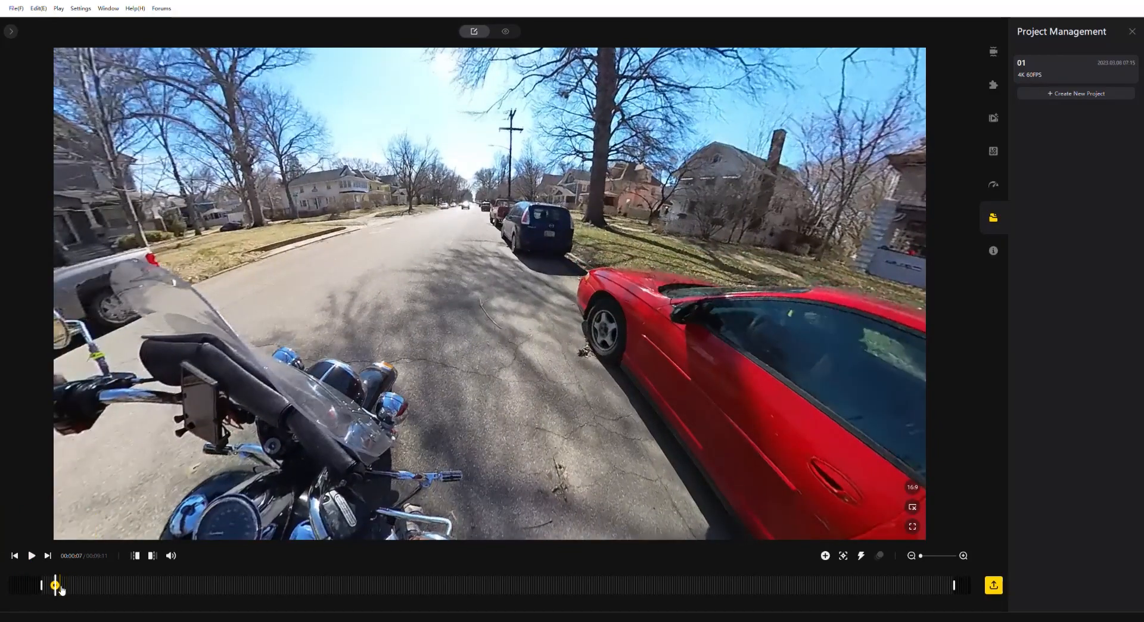
key("Delete")
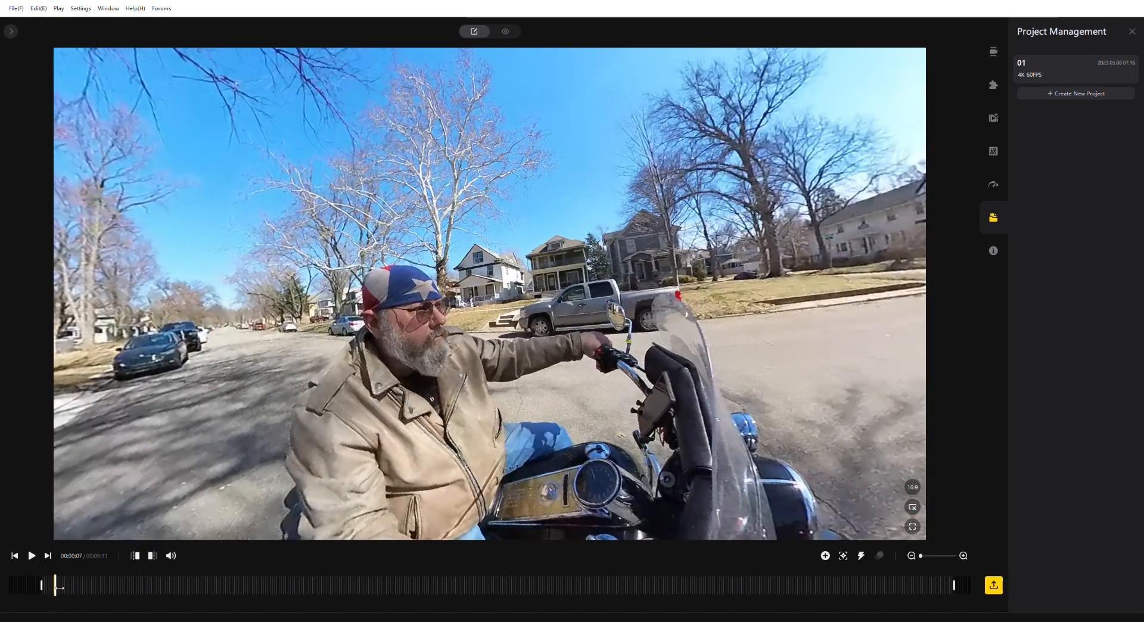
- Add a keyframe at 8 seconds with the view turned over the handlebars to the road ahead
left_click_drag(59, 585, 43, 585)
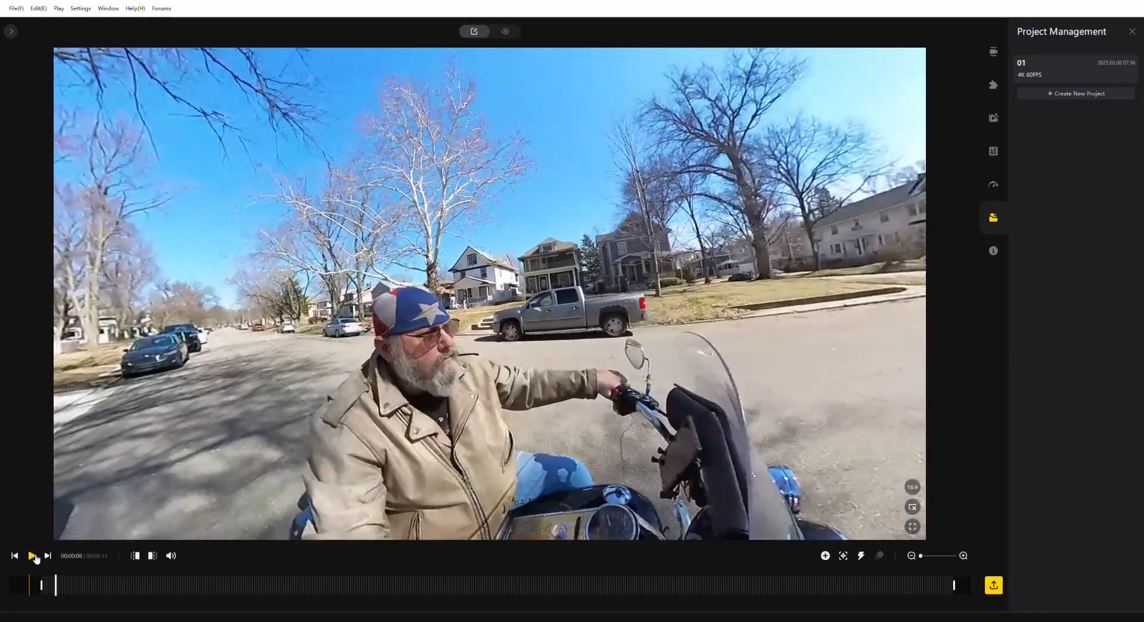
left_click(33, 556)
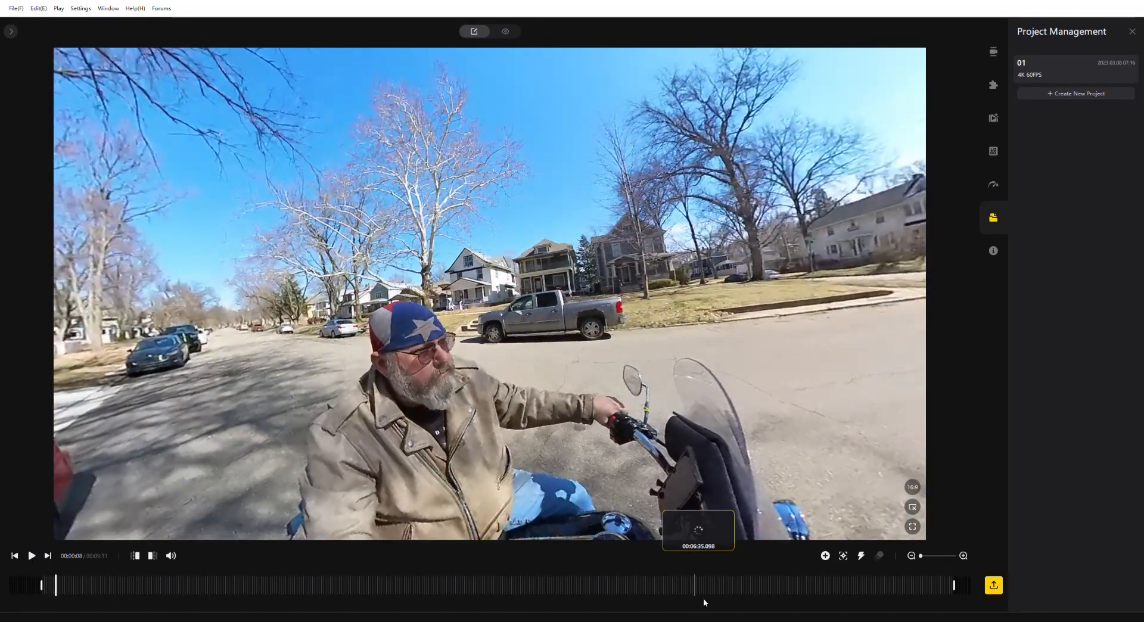
left_click_drag(757, 459, 448, 389)
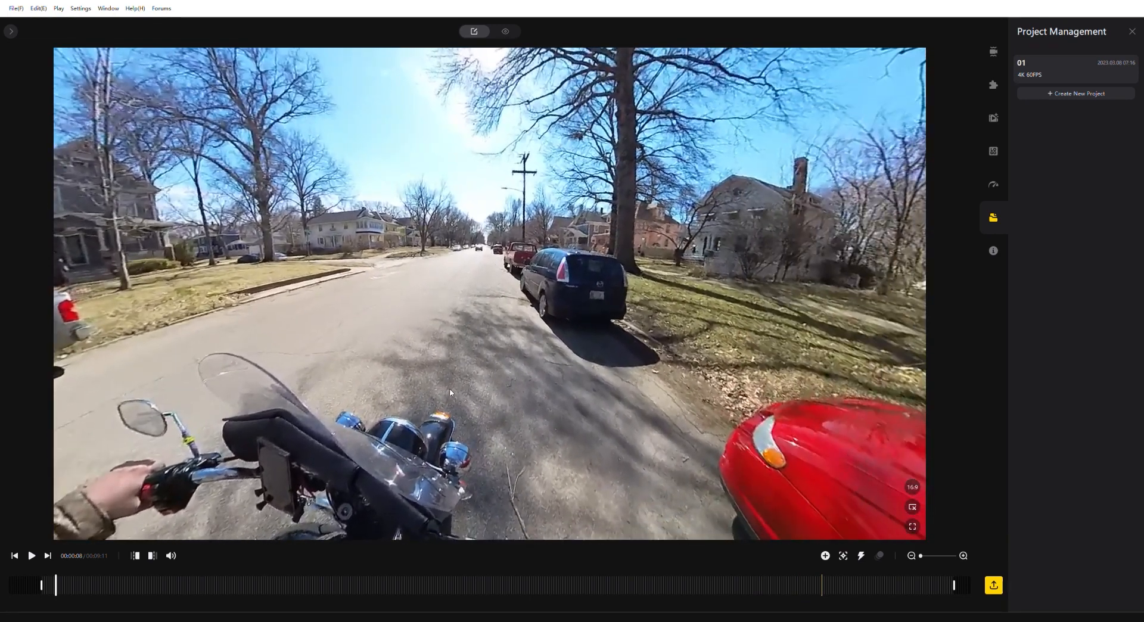
- Add a keyframe at 5 seconds with a -52.5° pan and -9.0° tilt, and one at the clip's start with -40.1° and -6.9°
left_click(14, 555)
left_click(31, 555)
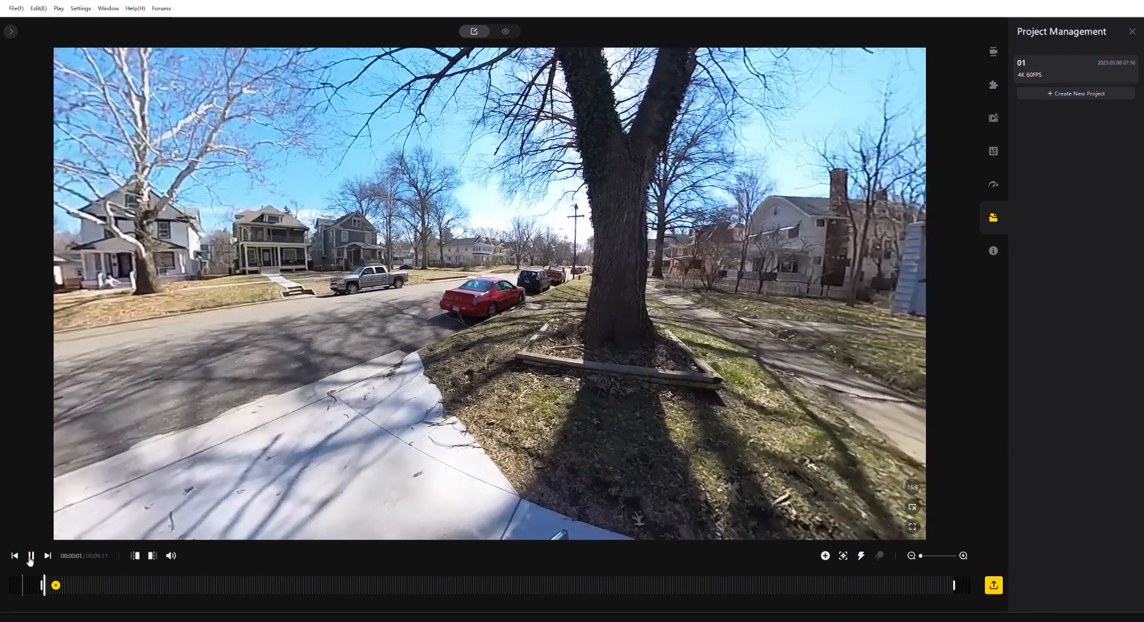
left_click(30, 555)
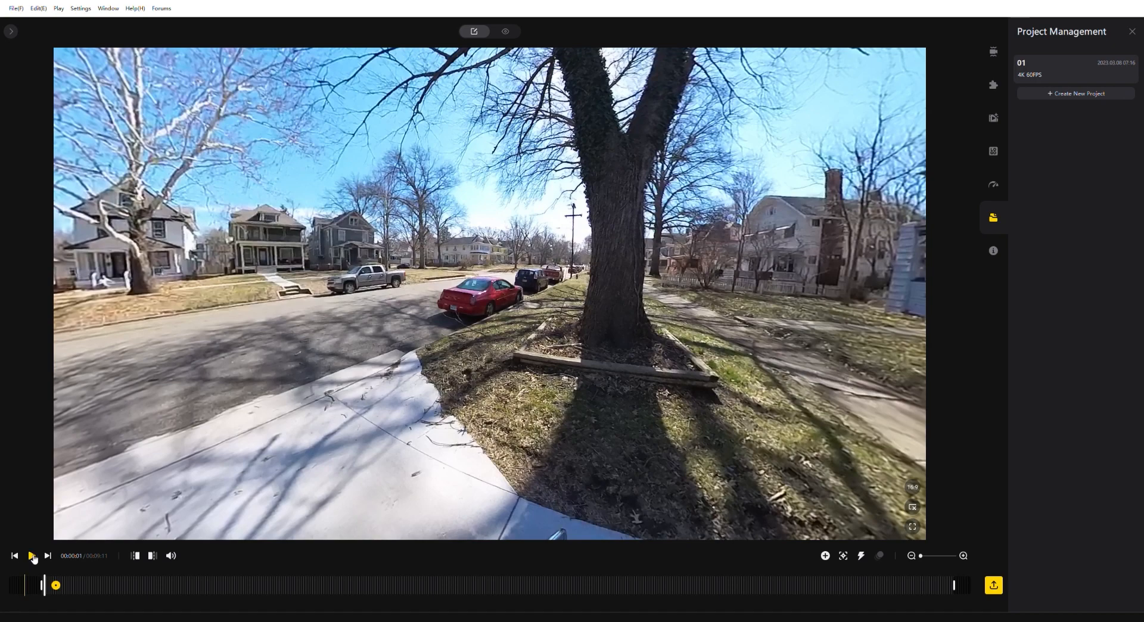
left_click(32, 556)
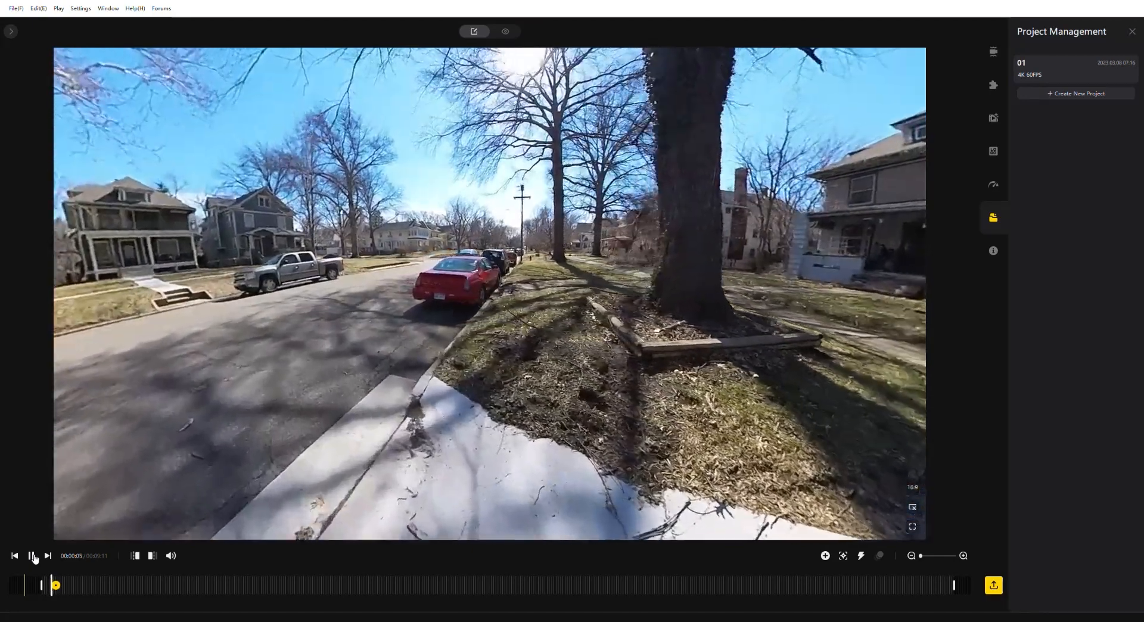
left_click(32, 556)
left_click_drag(458, 434, 448, 399)
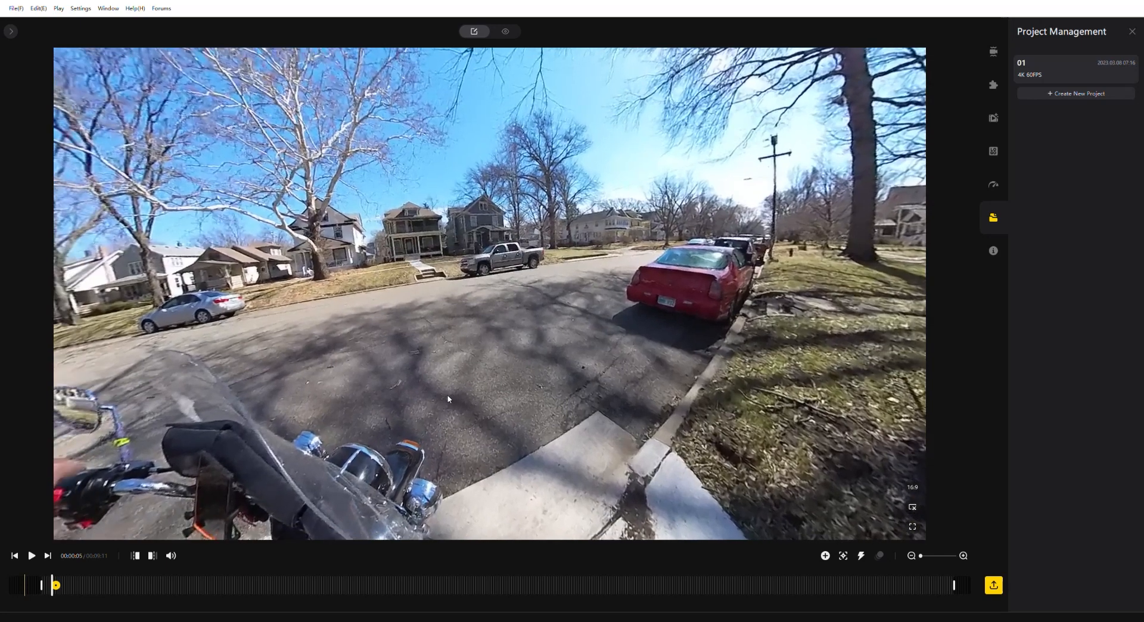
left_click(825, 556)
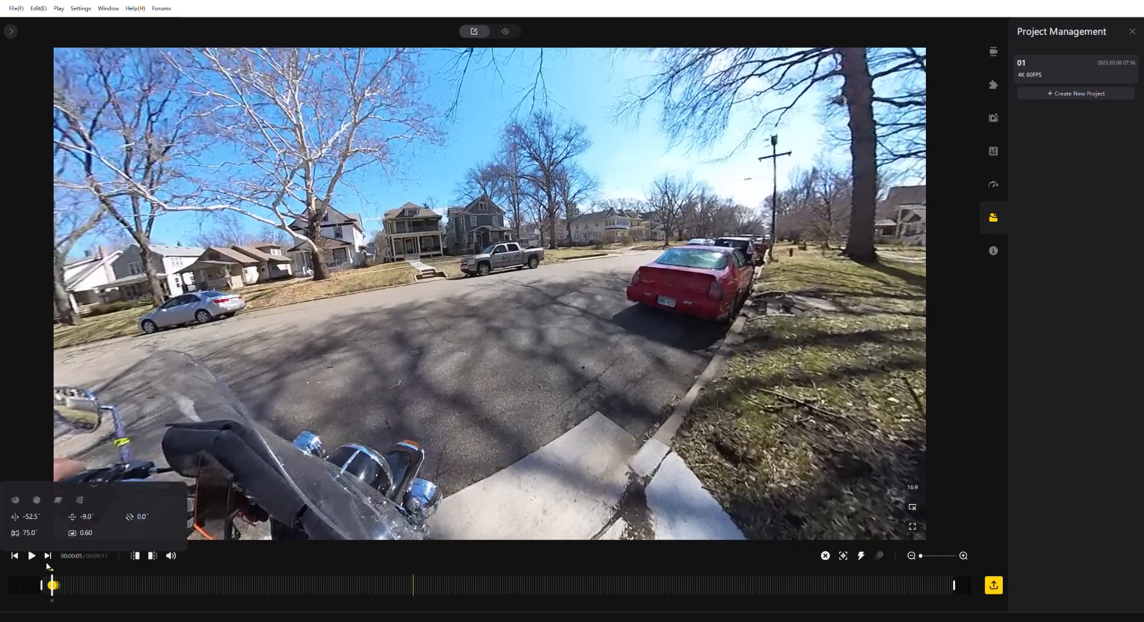
left_click(15, 556)
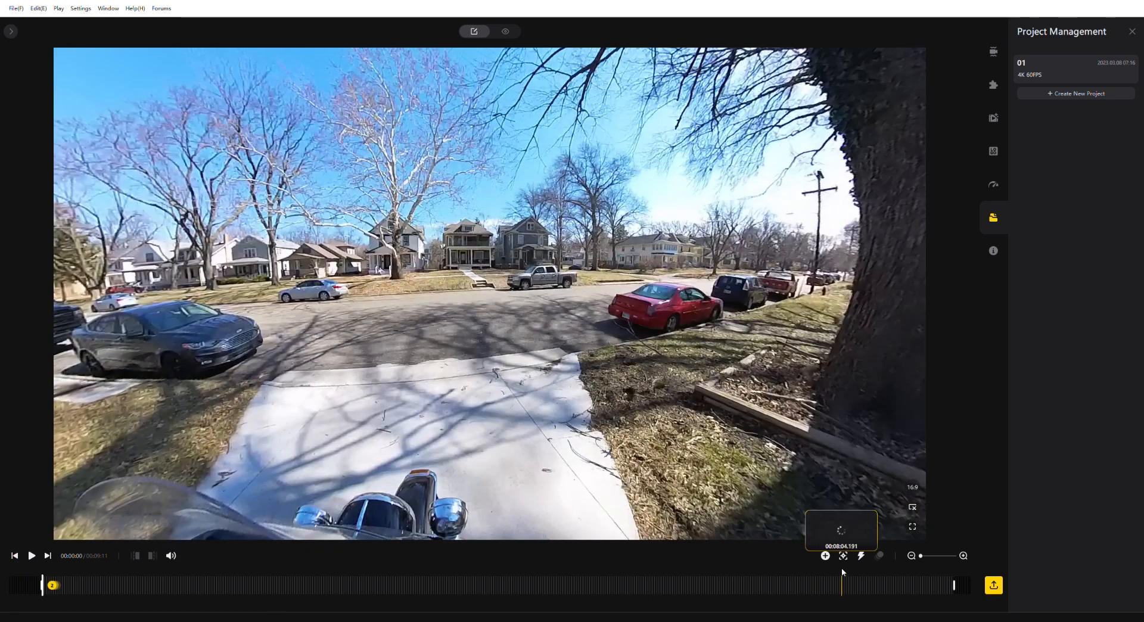
left_click(826, 555)
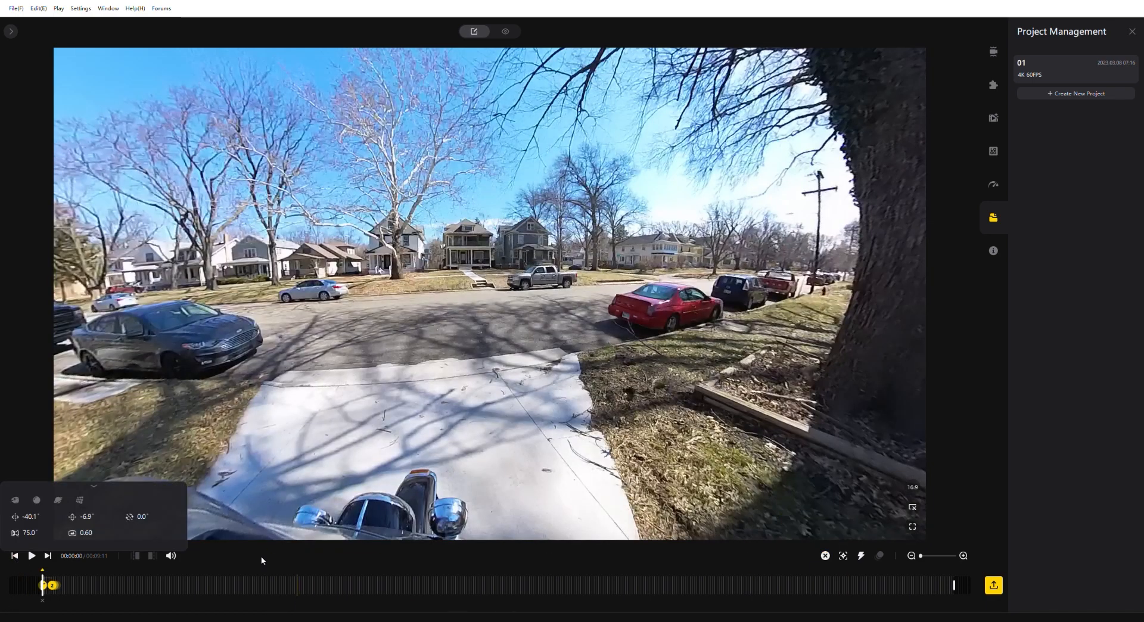
- Add a keyframe at 21 seconds with the view turned down the side street ahead of the motorcycle
left_click(32, 558)
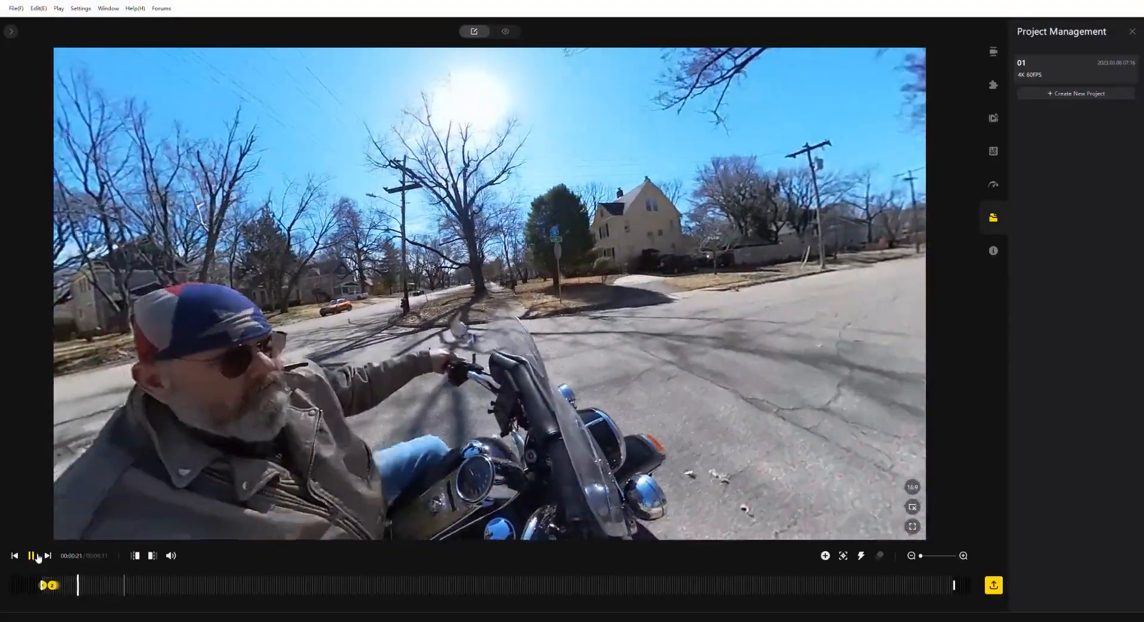
left_click(32, 556)
left_click_drag(630, 490, 299, 460)
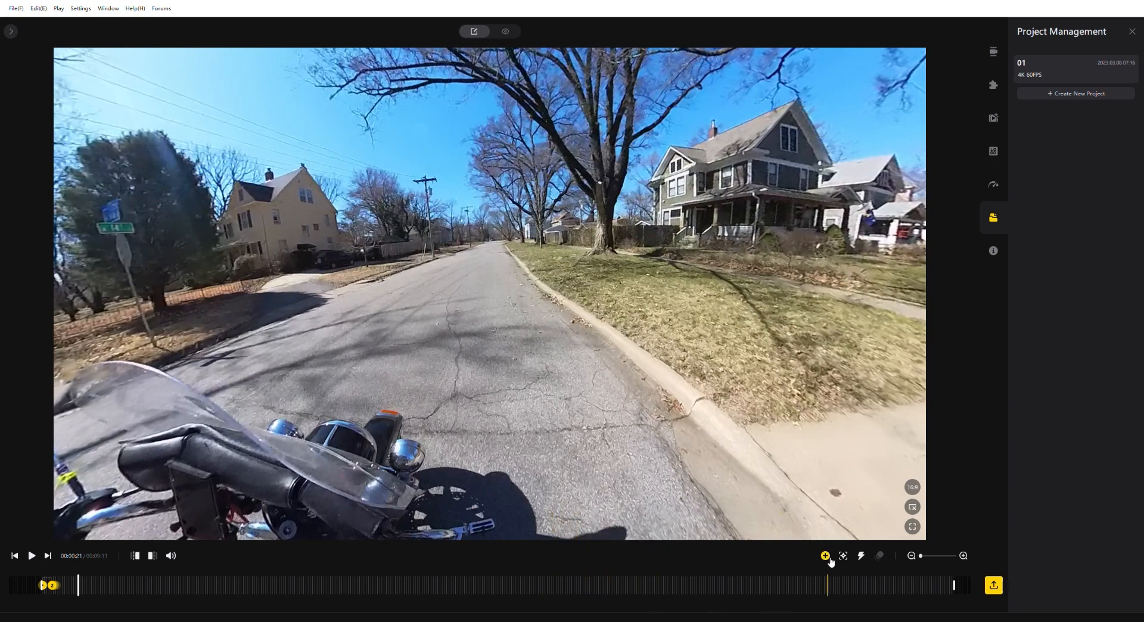
- Add a keyframe at 19 seconds, before the turn, bringing the motorcycle's front back into view at a -157.8° pan and -15.8° tilt
left_click(55, 575)
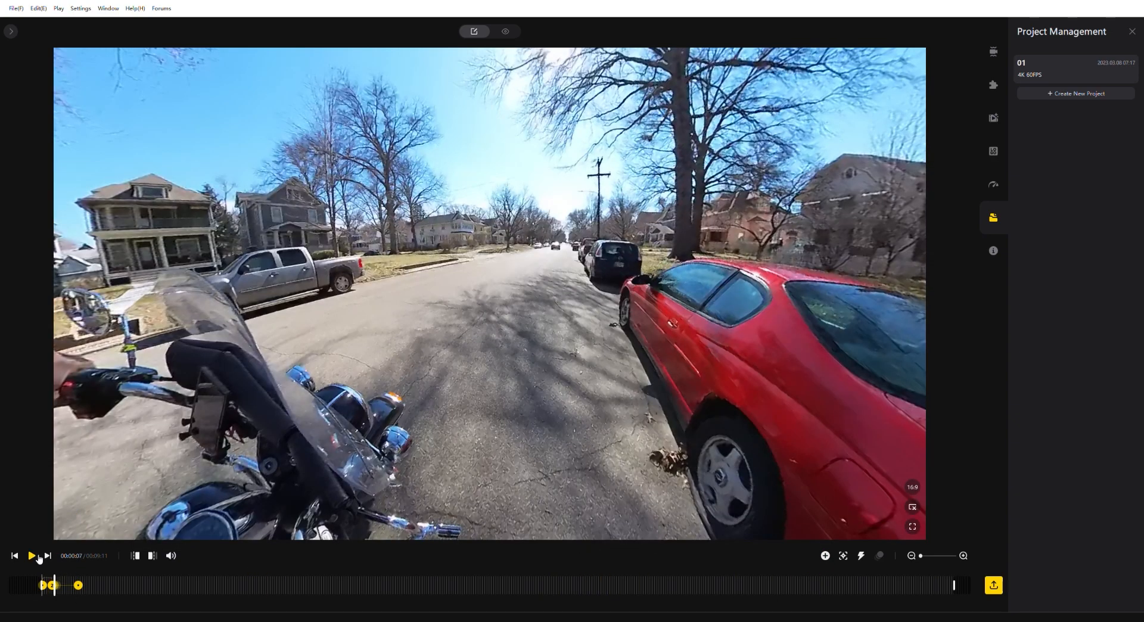
left_click(36, 555)
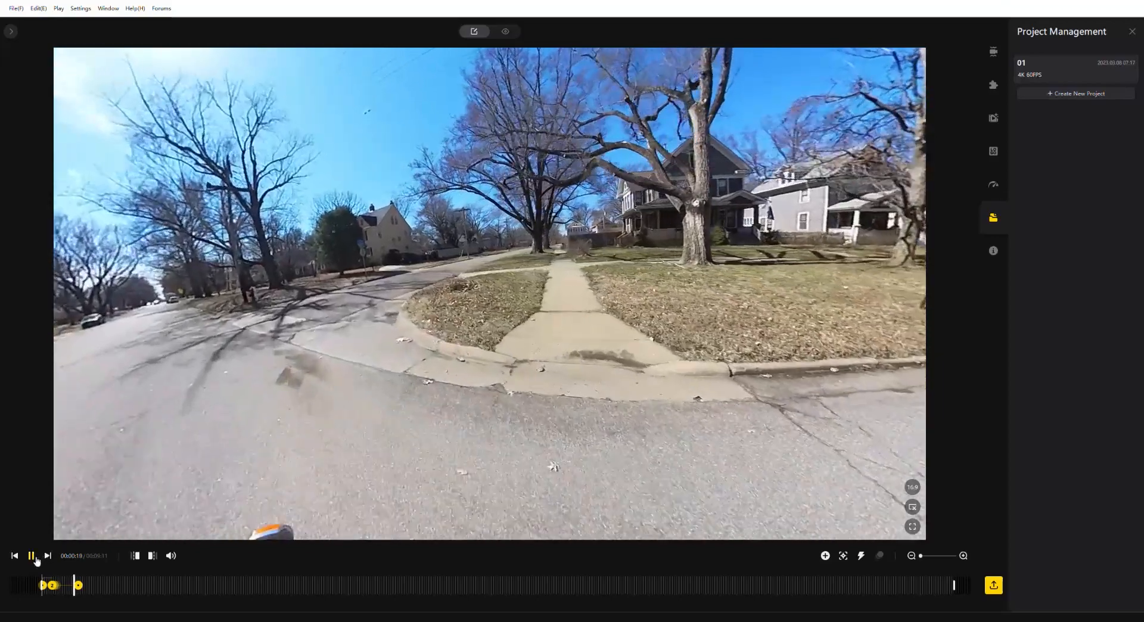
left_click(32, 556)
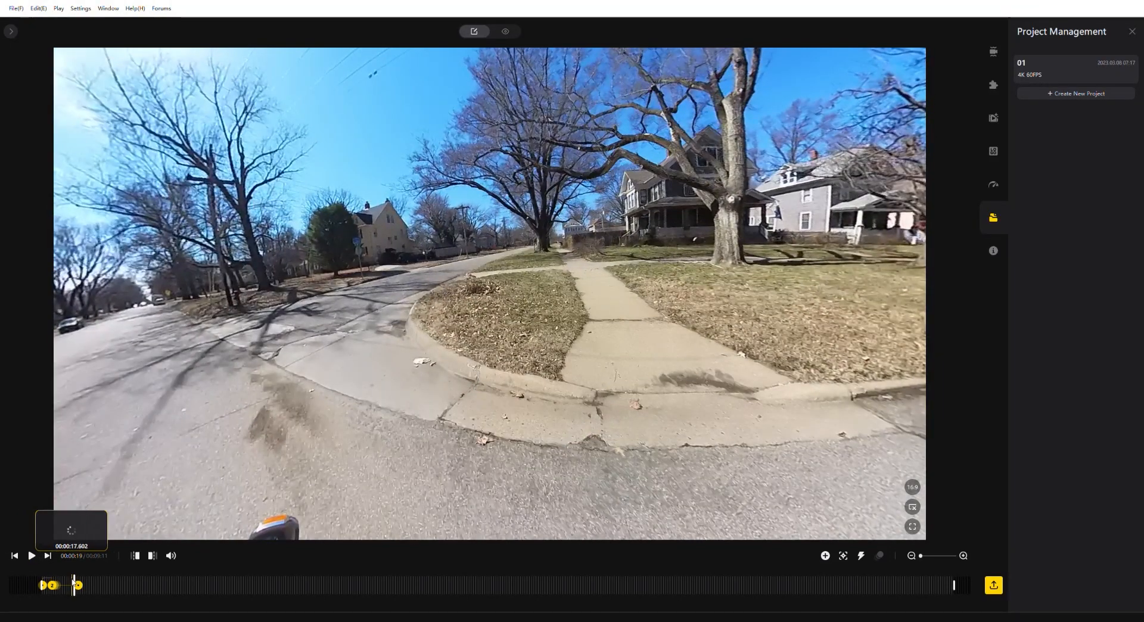
left_click_drag(73, 584, 73, 581)
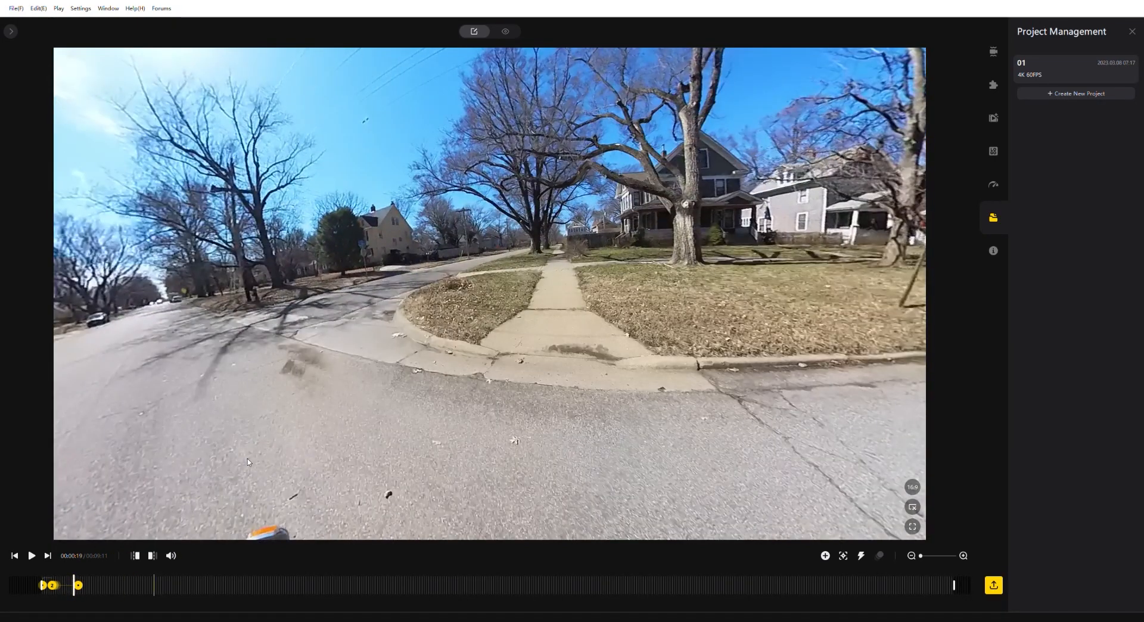
left_click_drag(274, 459, 416, 475)
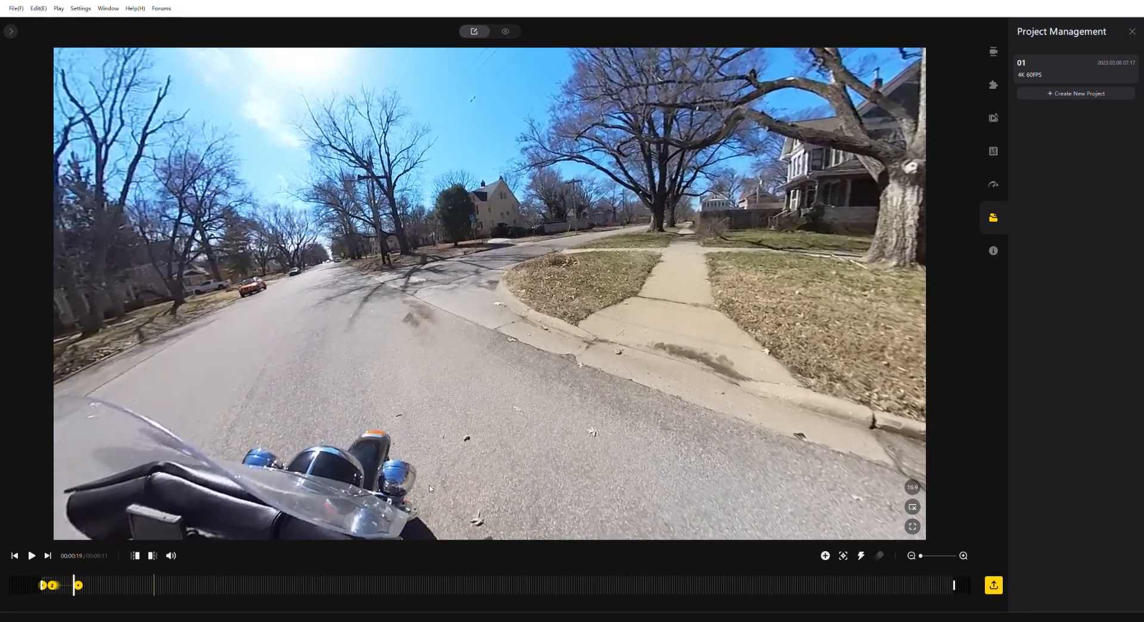
left_click(826, 557)
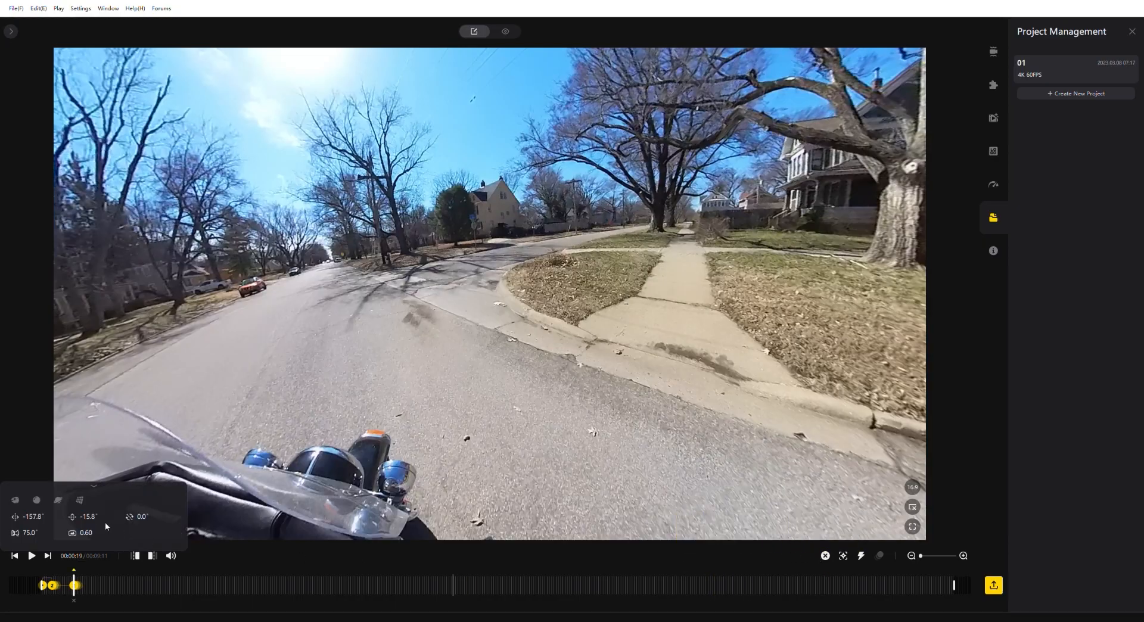
- Play the clip across the 19-second keyframe and on to 1:15 to check the view through the turn
left_click(30, 553)
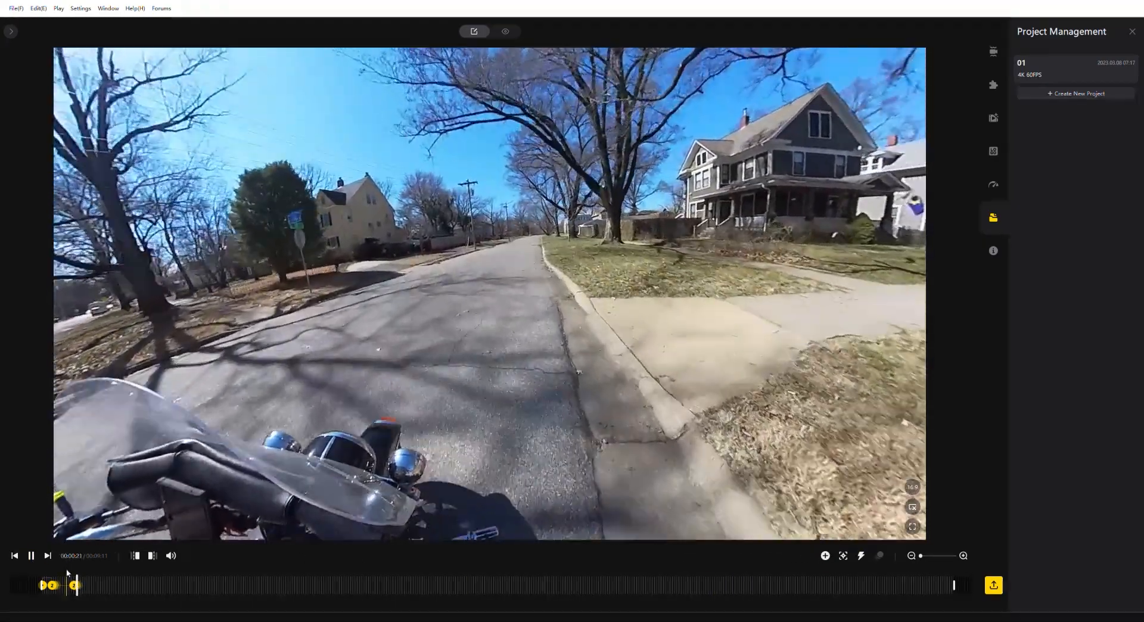
left_click(66, 581)
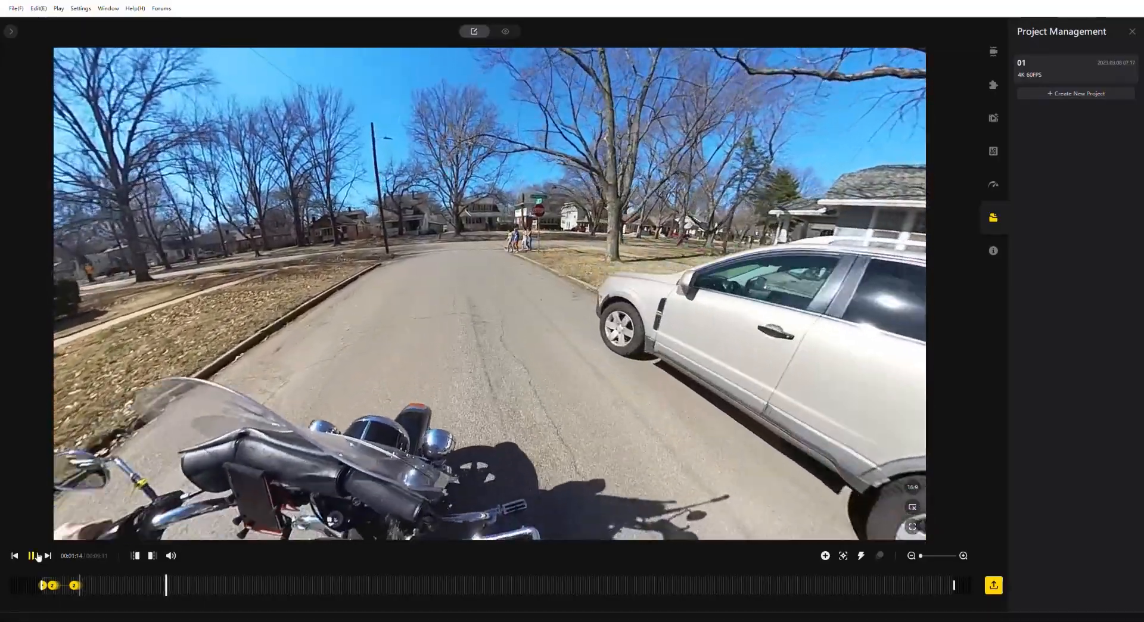
left_click(37, 556)
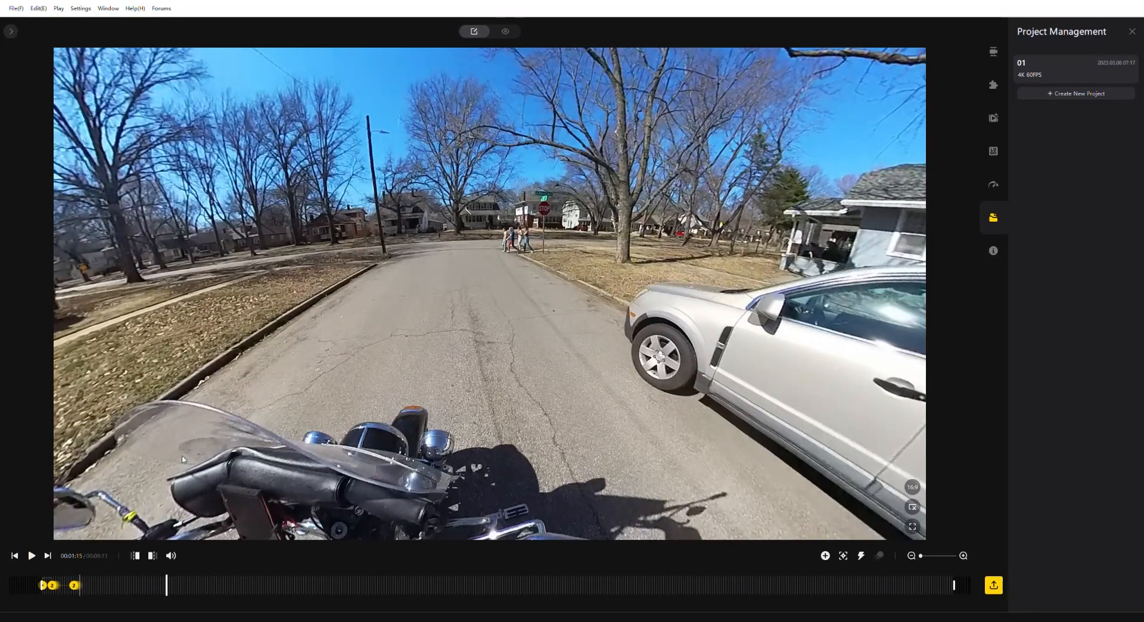
- Track the rider's face from 1:15 and stop the tracking at 1:23
left_click(843, 556)
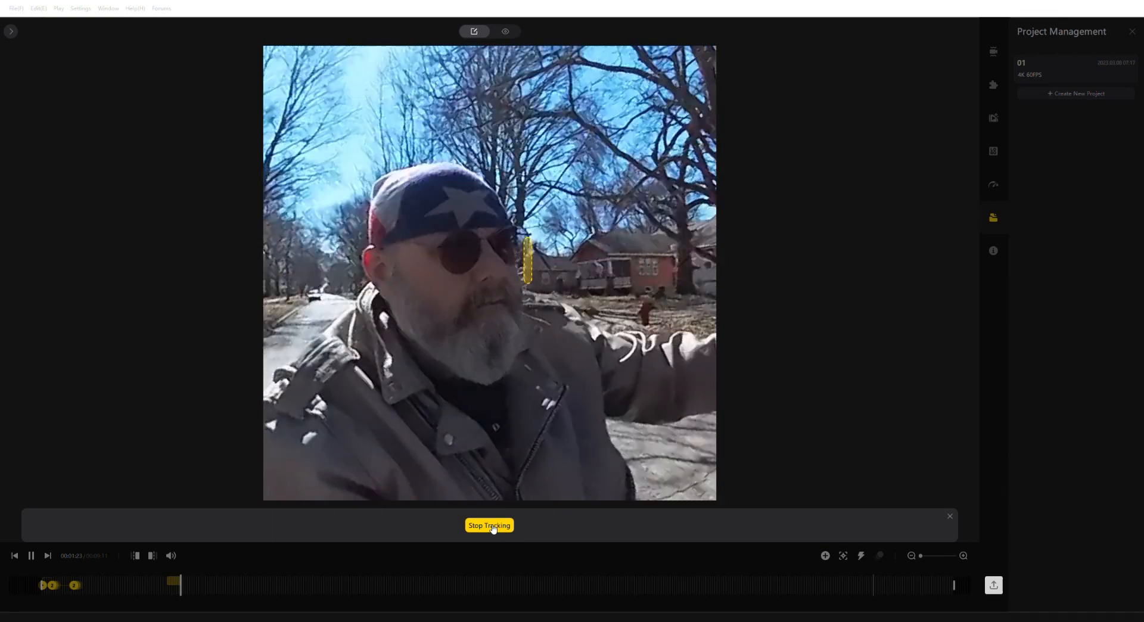
left_click(490, 526)
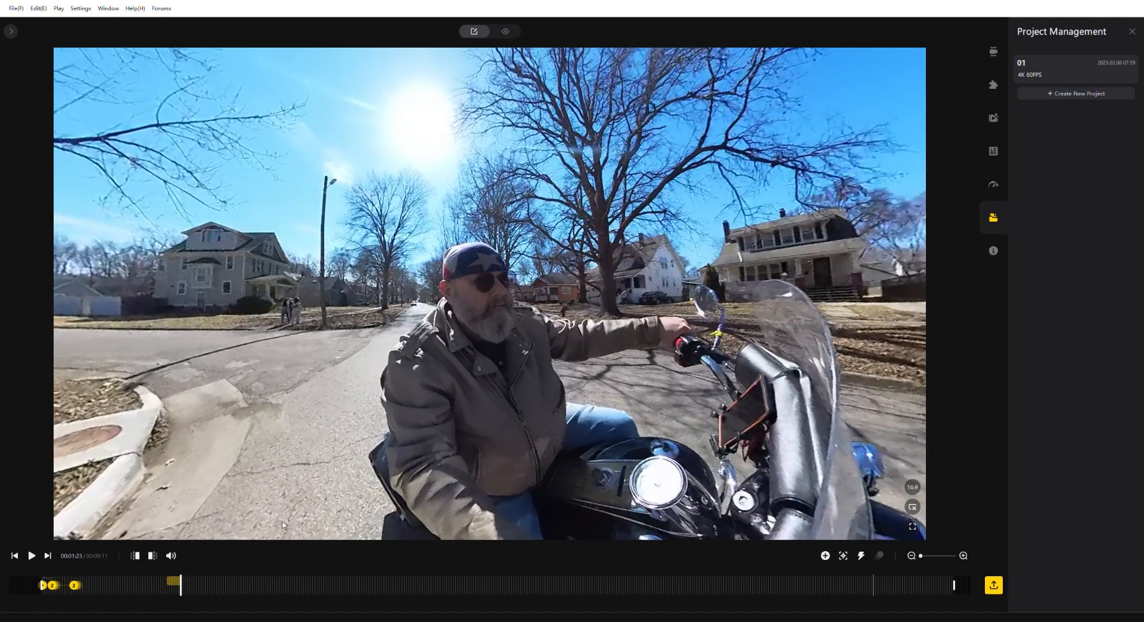
- Play the clip from 1:03 through the face-tracked section to 1:24 to check the framing
left_click(147, 585)
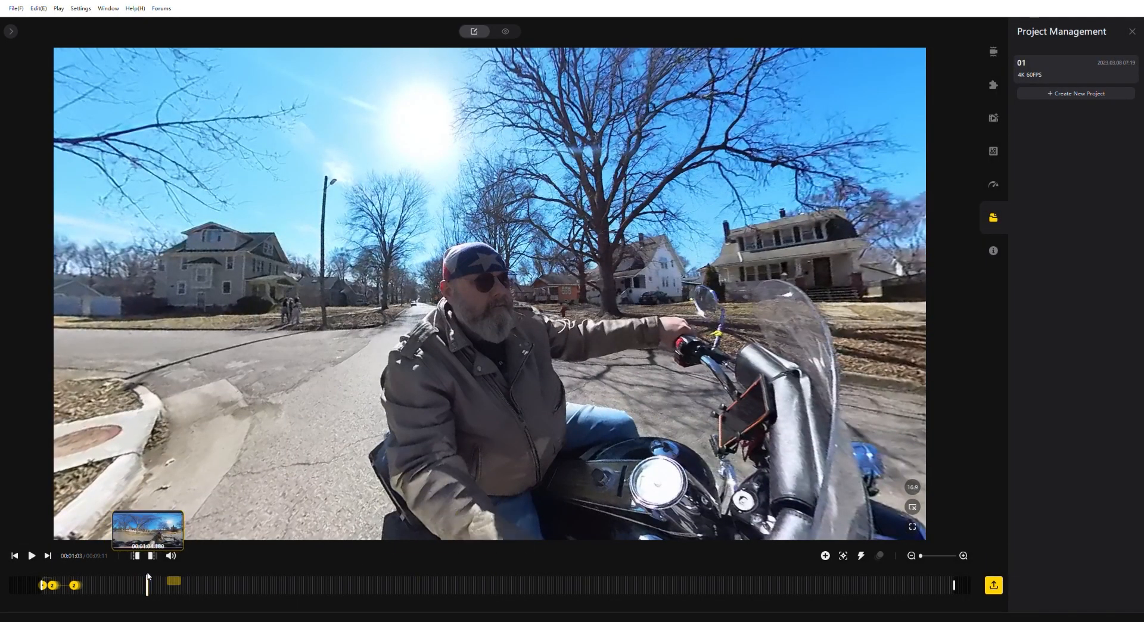
left_click(33, 555)
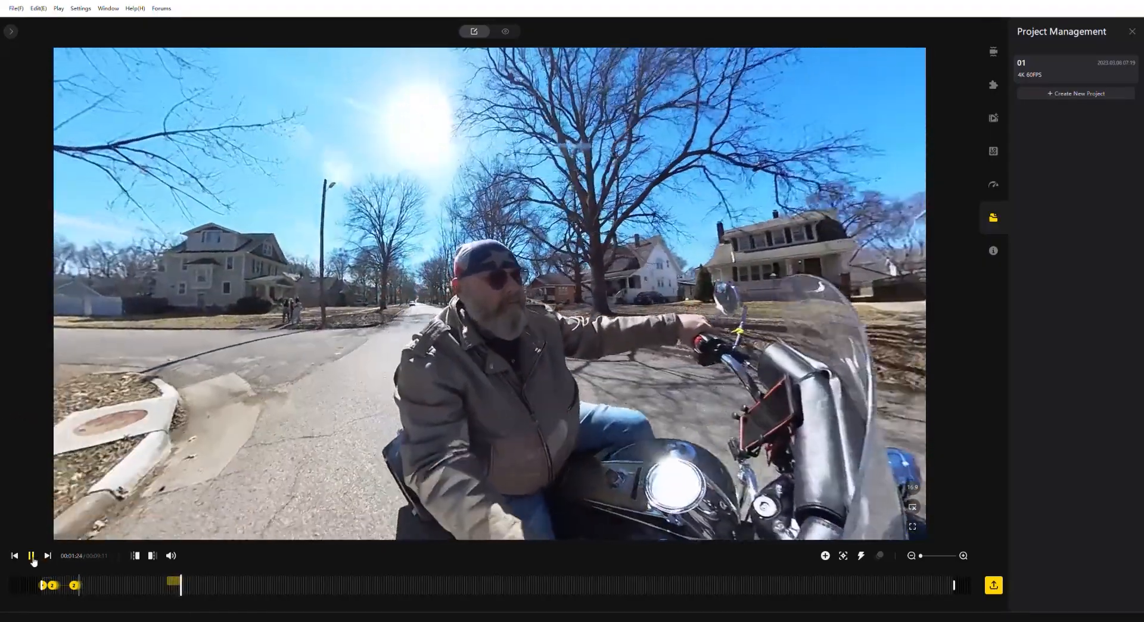
left_click(31, 555)
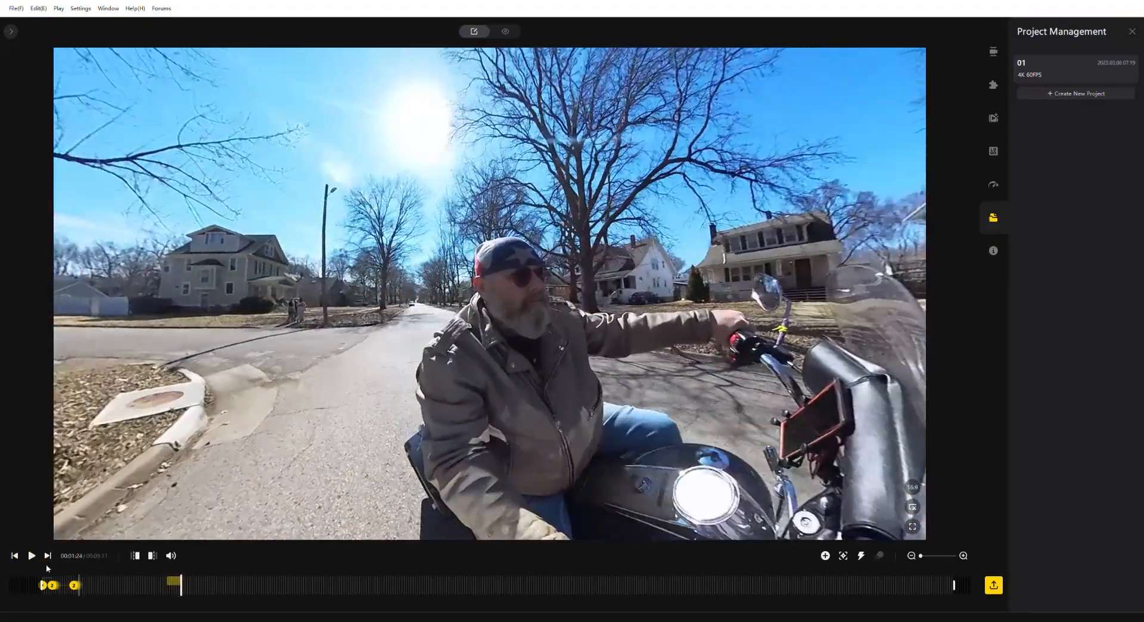
- Add a speed-change section from 1:15 across the face-tracked part of the clip and set its speed to 1/2x
left_click(166, 593)
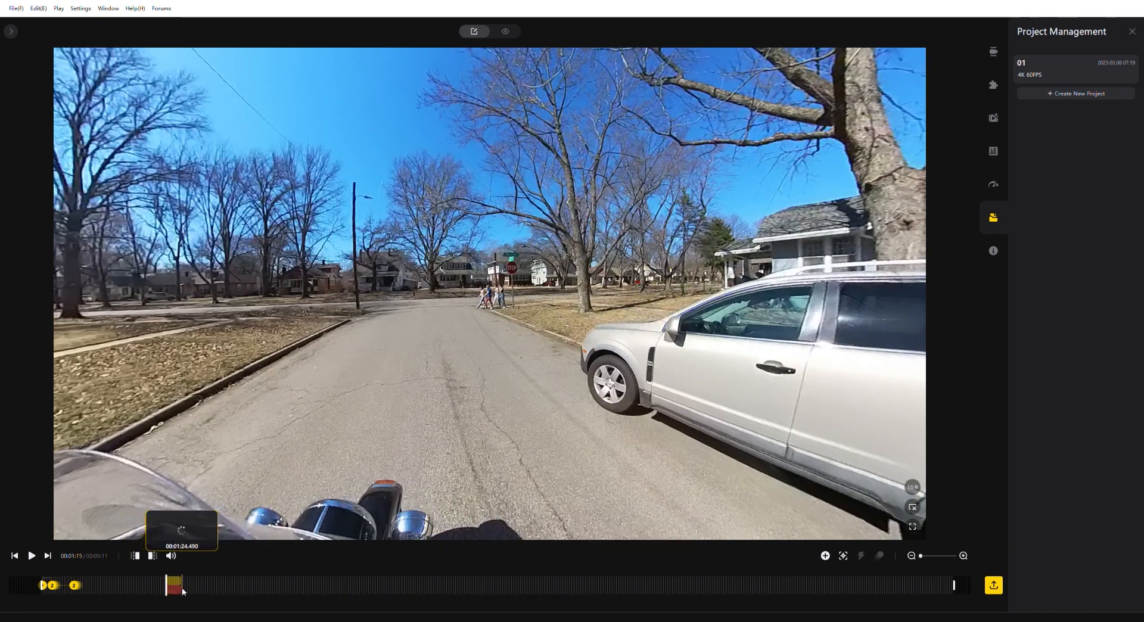
left_click_drag(183, 591, 173, 594)
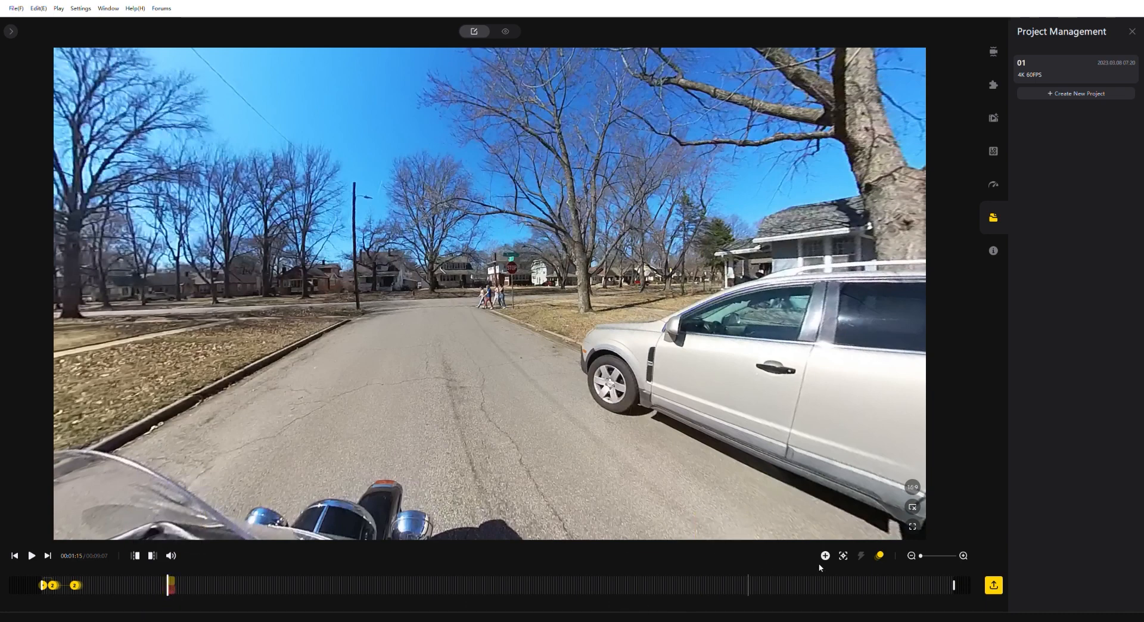
left_click_drag(921, 557, 924, 556)
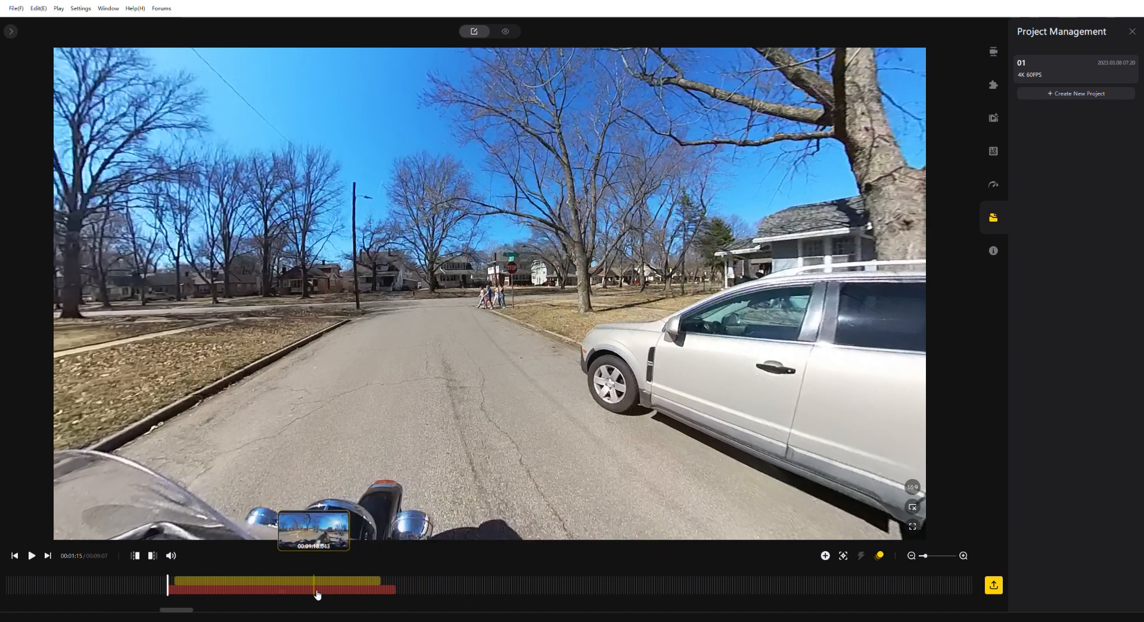
left_click(360, 591)
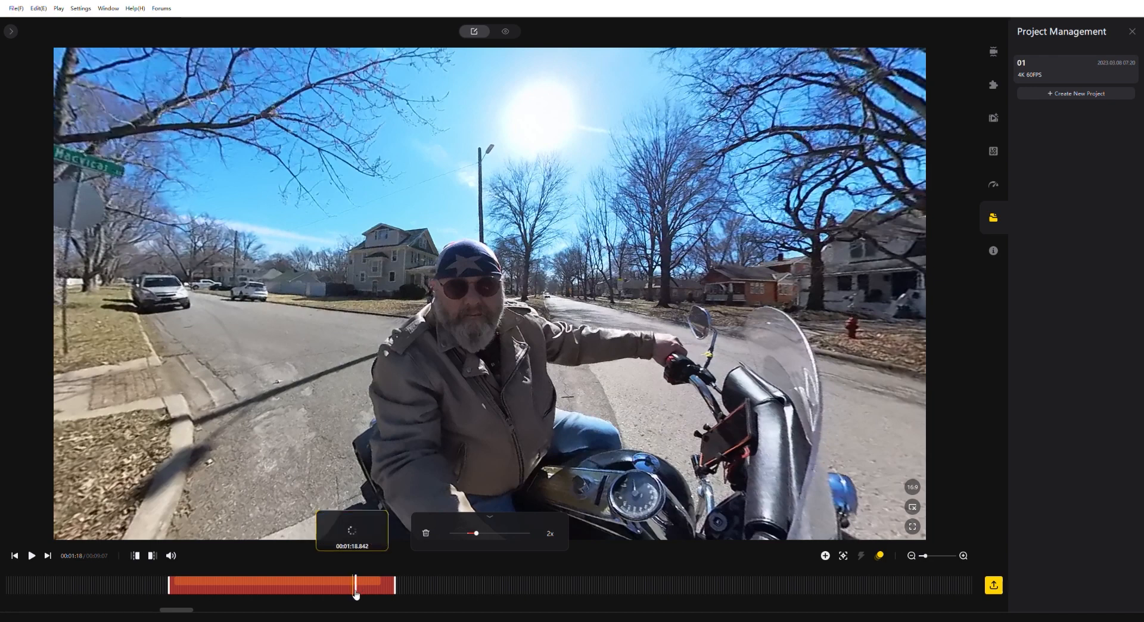
left_click(460, 535)
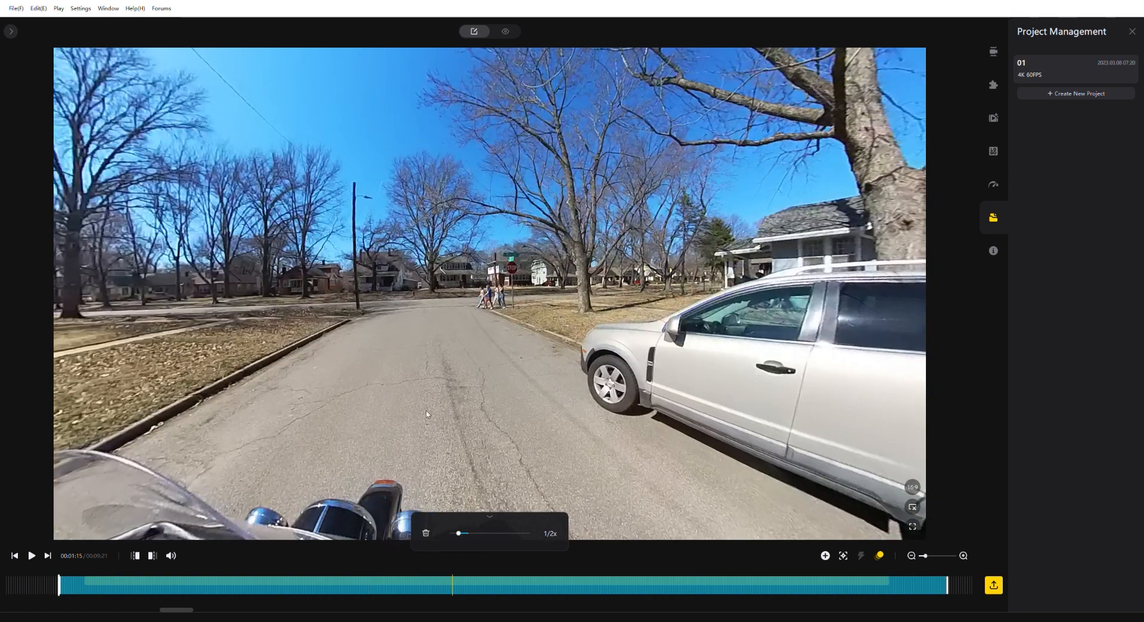
- Preview the 1/2x section from 1:15 and move its start to line up with the start of the face-tracked section
left_click(31, 556)
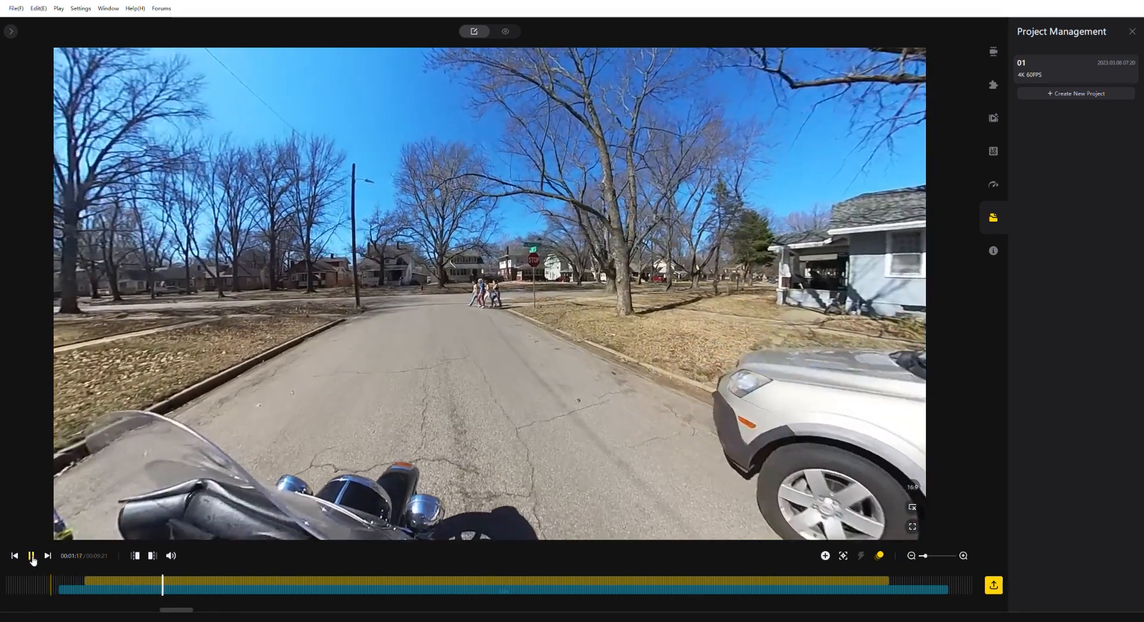
left_click(32, 556)
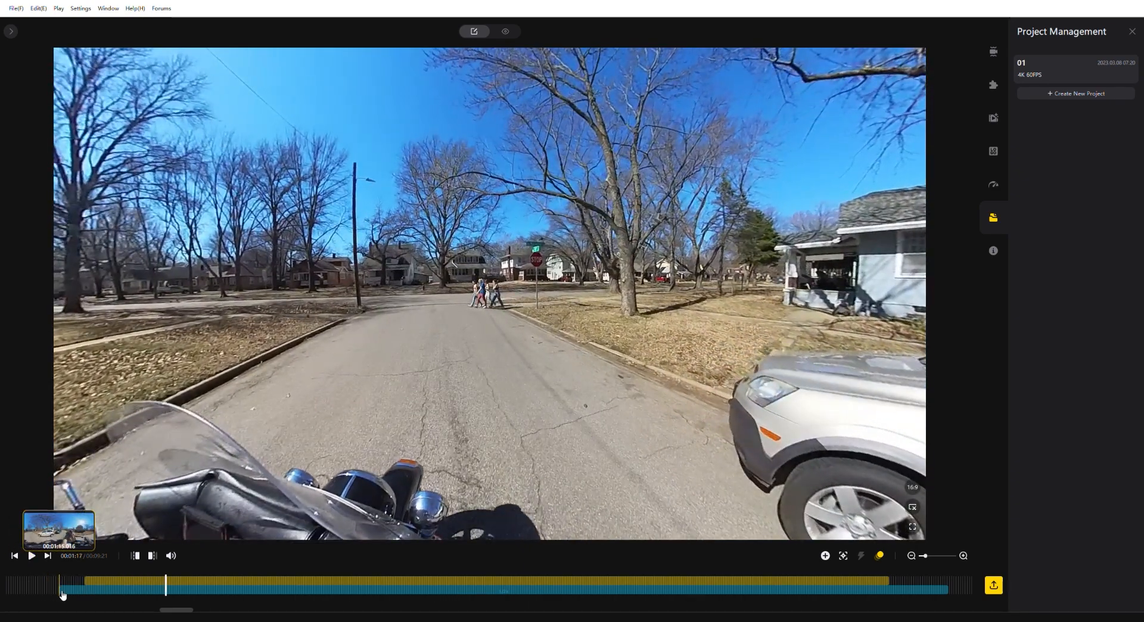
left_click(62, 593)
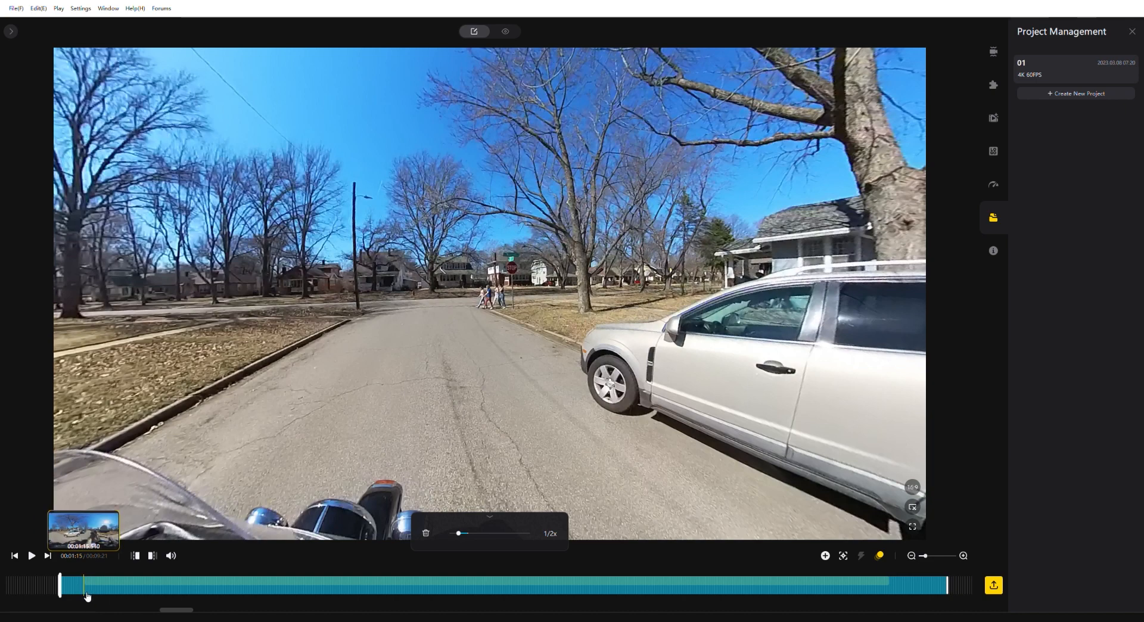
left_click_drag(143, 594, 50, 594)
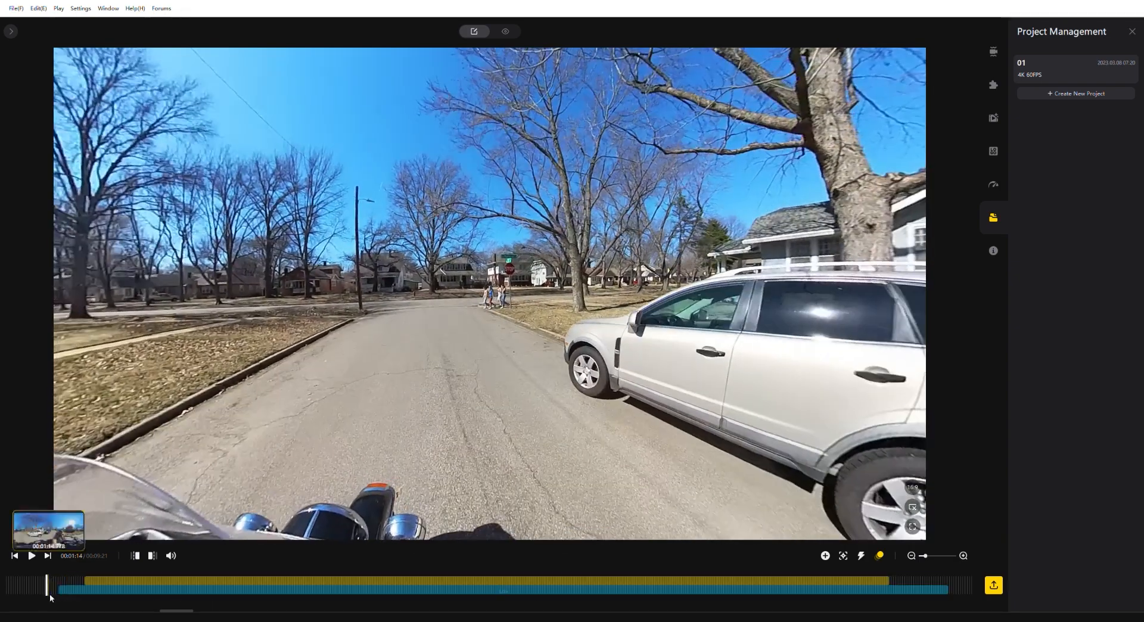
left_click(96, 593)
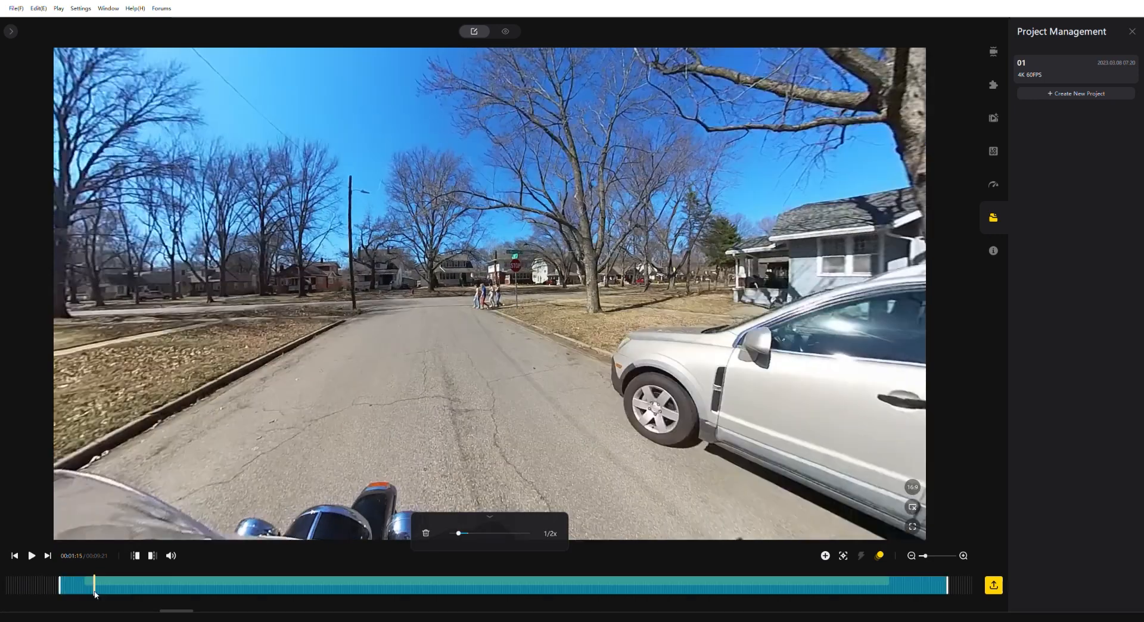
left_click_drag(97, 593, 72, 593)
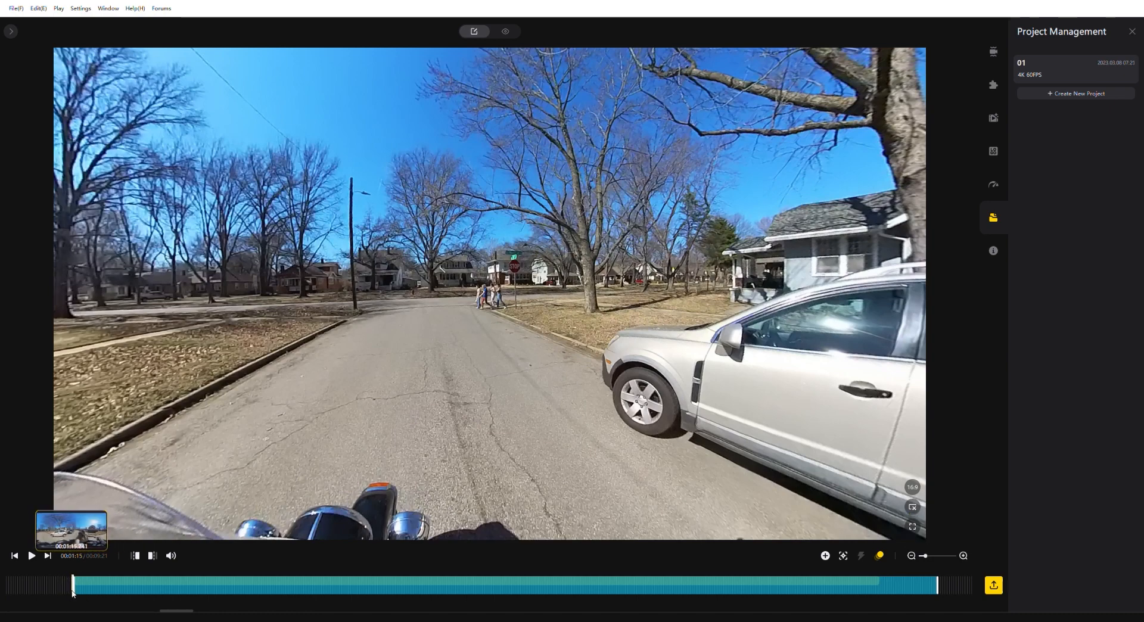
- Play the clip to 1:20, then move the start of the 1/2x section forward to about 1:18
left_click(34, 584)
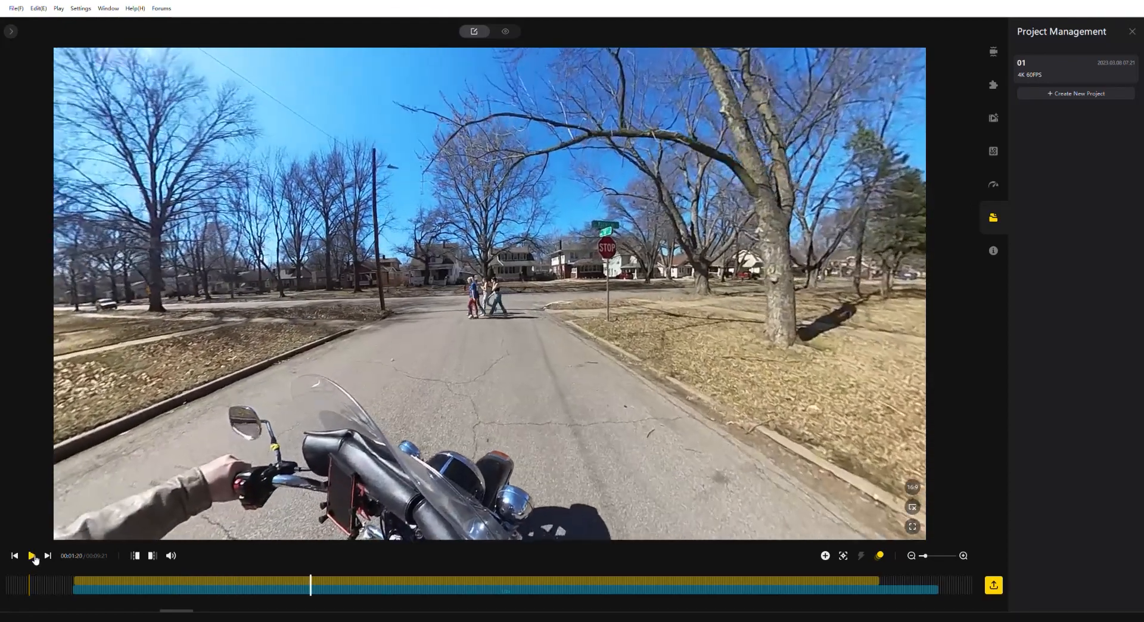
left_click(31, 556)
left_click(51, 585)
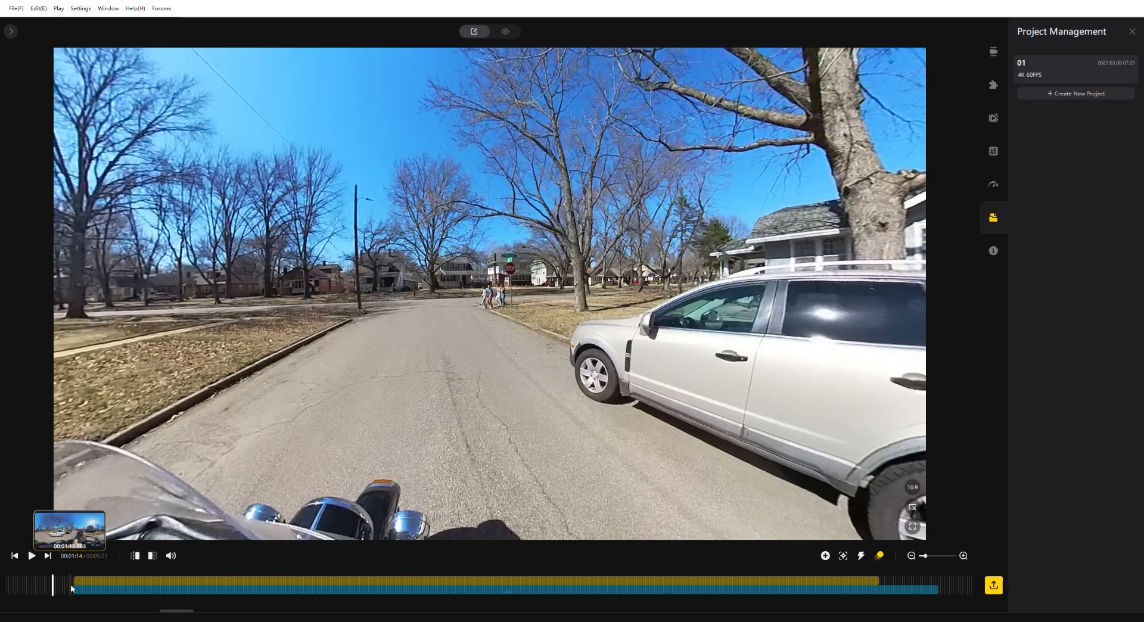
left_click(76, 590)
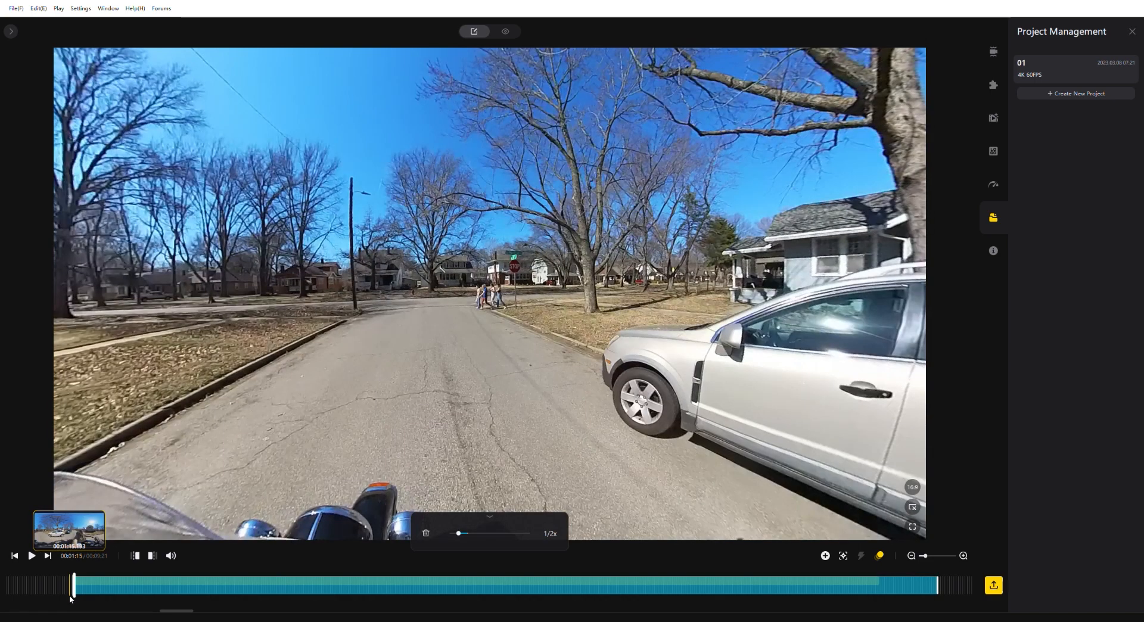
mouse_move(76, 590)
left_mouse_down()
mouse_move(499, 620)
mouse_move(235, 597)
left_mouse_up()
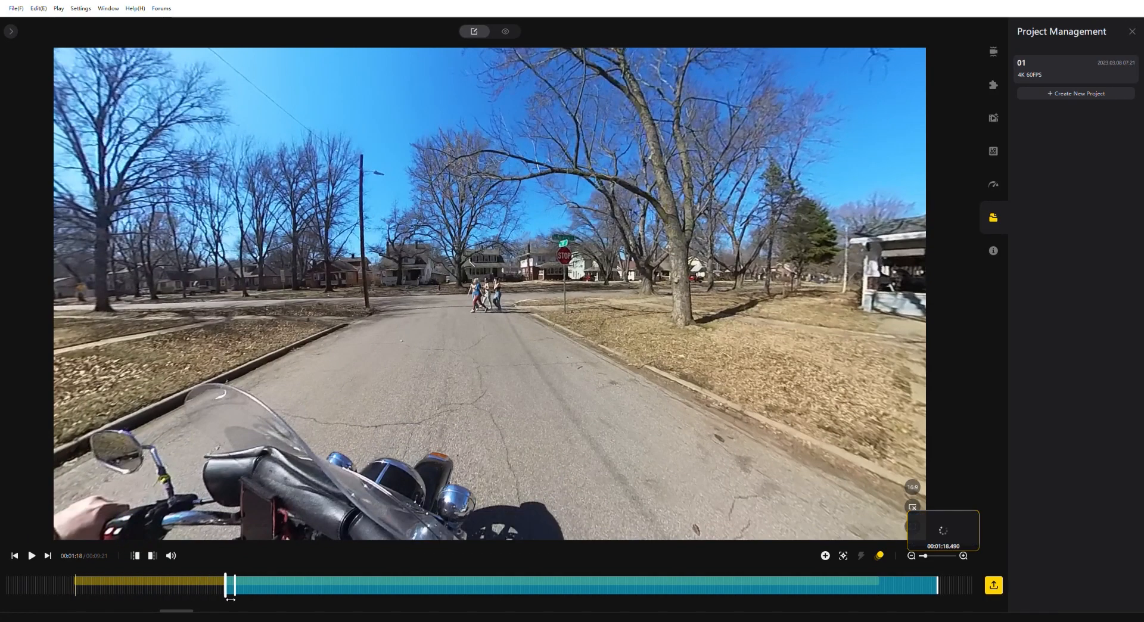
left_click_drag(239, 599, 239, 600)
- Play through to the end of the face-tracked section and pull the 1/2x section's end back to meet it
left_click(70, 585)
left_click(31, 556)
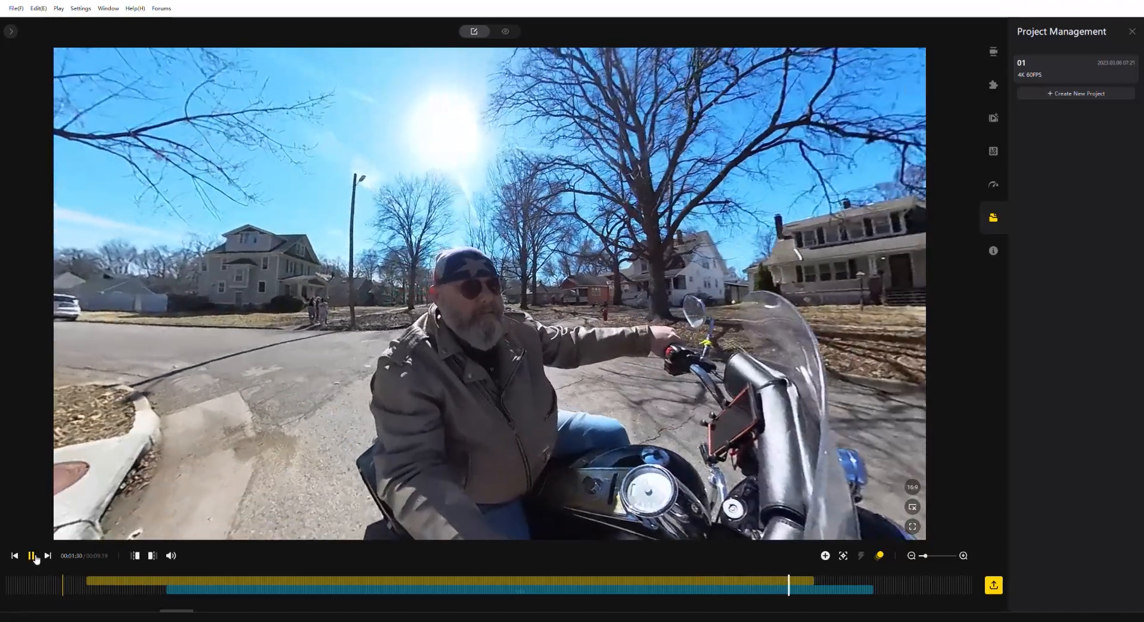
left_click(32, 555)
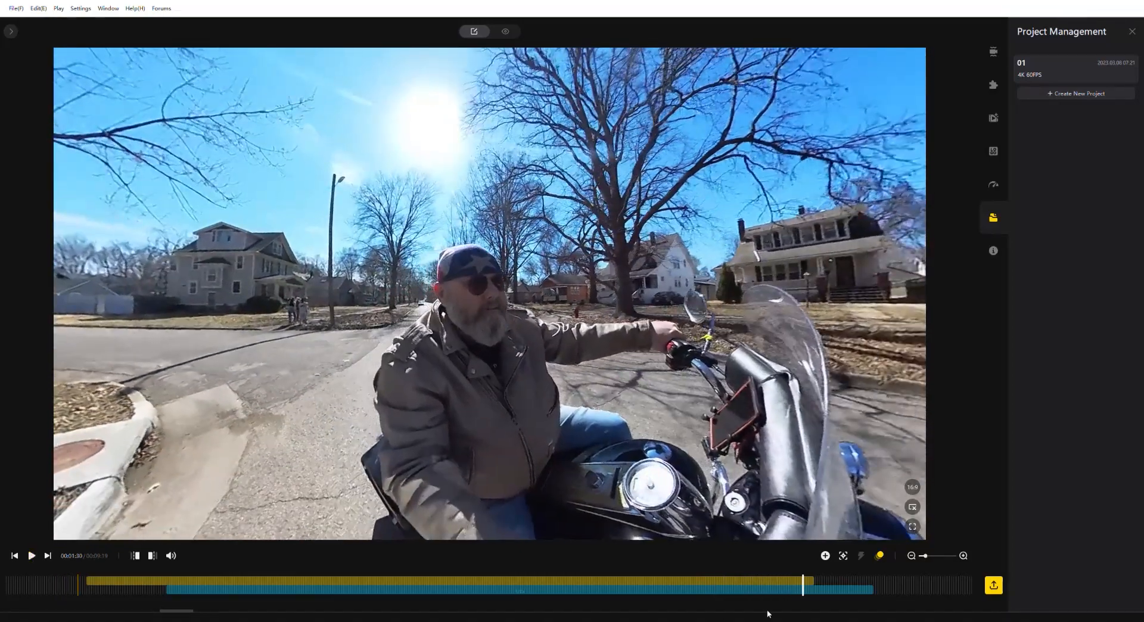
left_click(844, 586)
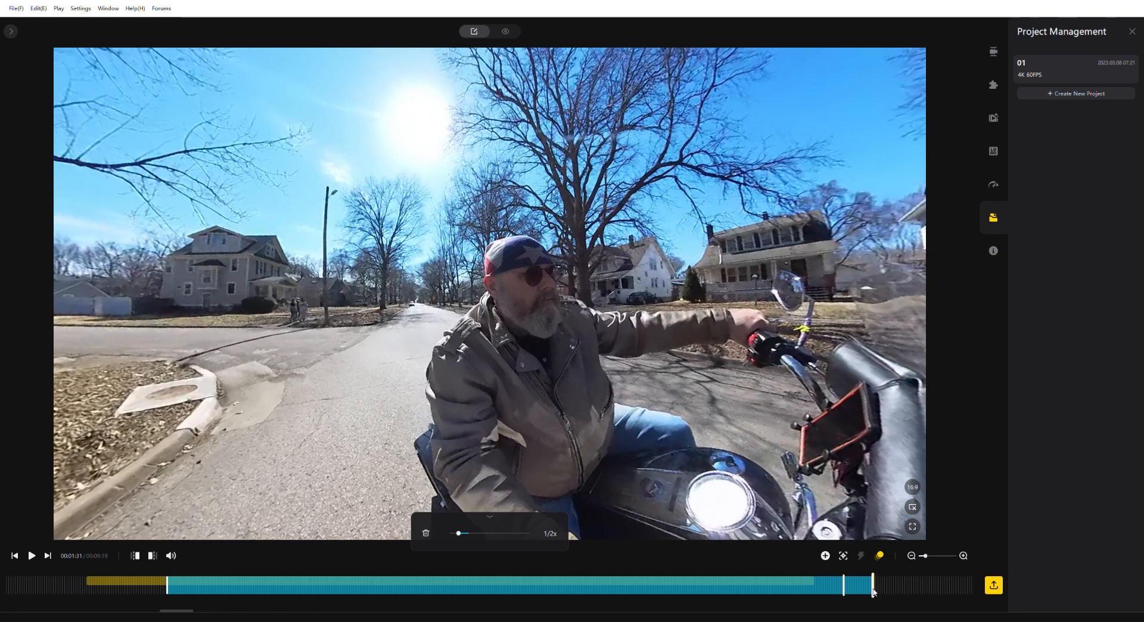
left_click_drag(872, 591, 859, 590)
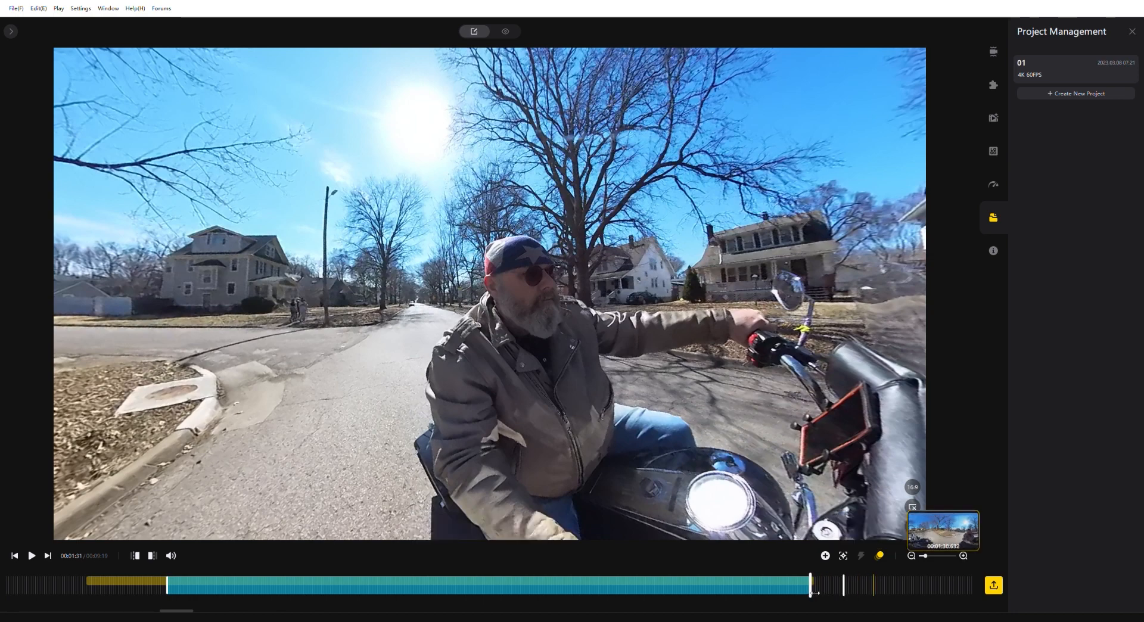
left_click_drag(814, 592, 813, 593)
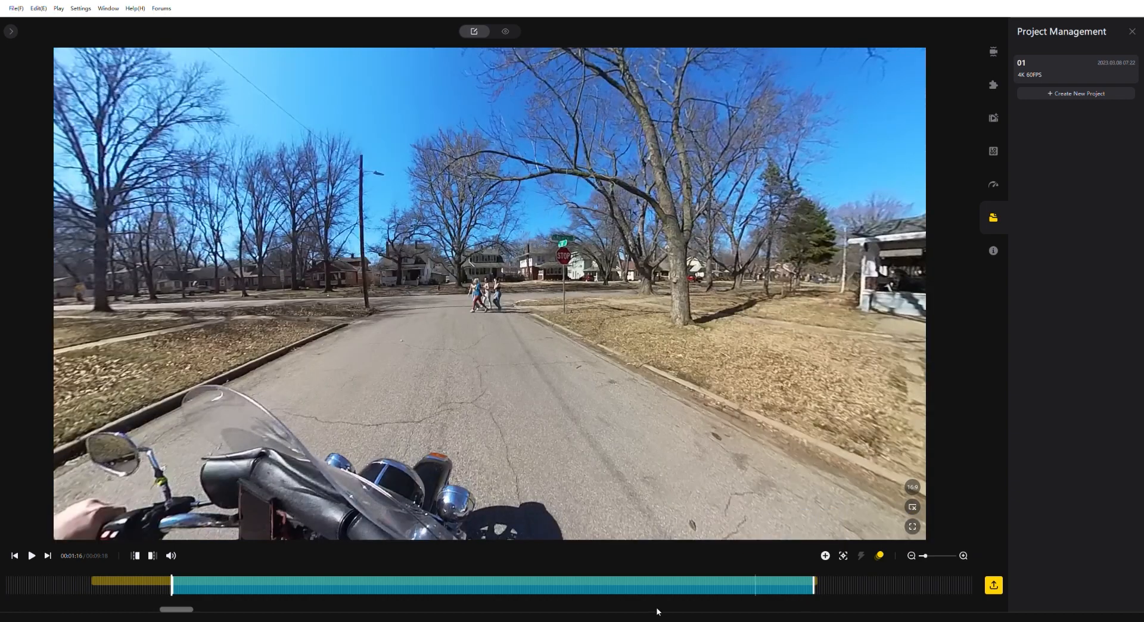
- Move the start of the 1/2x section to the stop sign frame at 1:22 and play the result from 1:14
left_click_drag(198, 591, 421, 597)
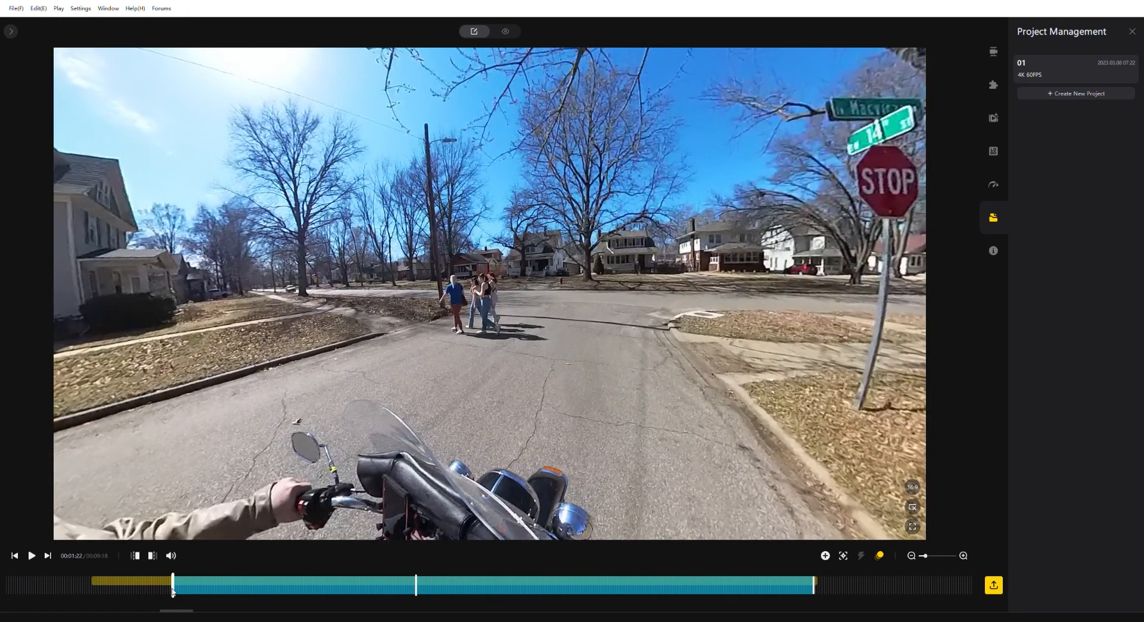
left_click_drag(172, 592, 416, 599)
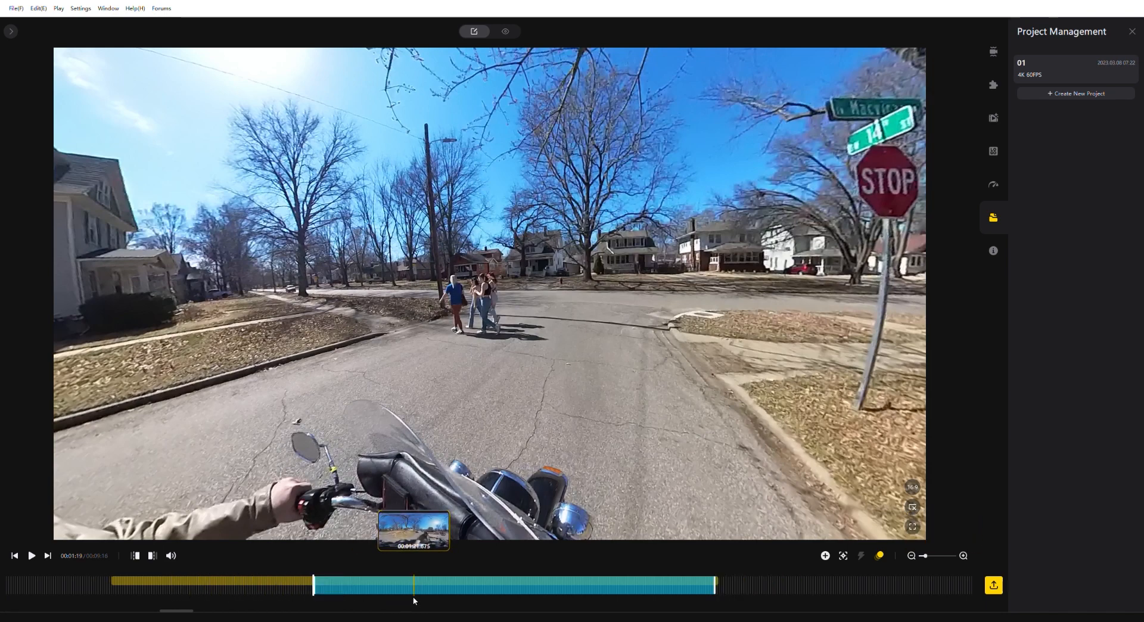
left_click(94, 580)
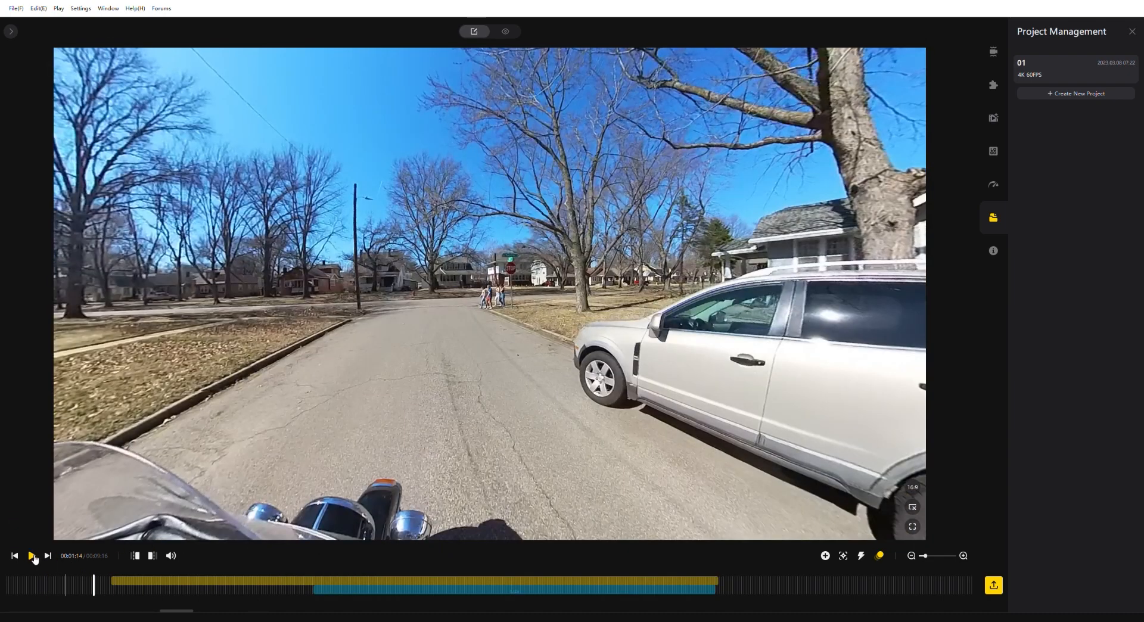
left_click(33, 556)
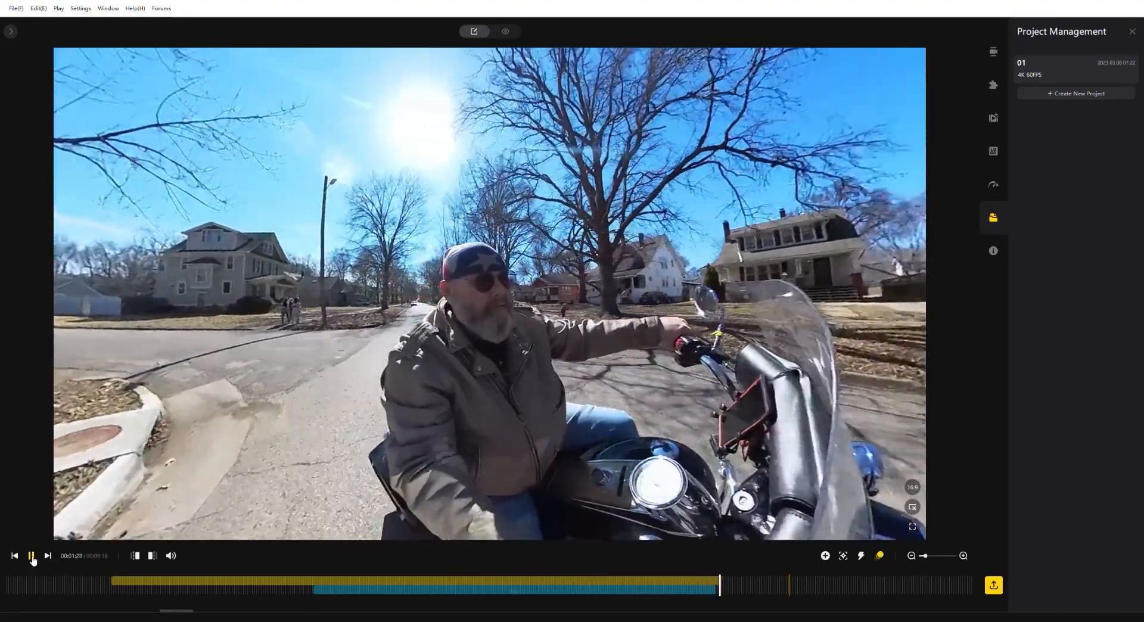
left_click(33, 556)
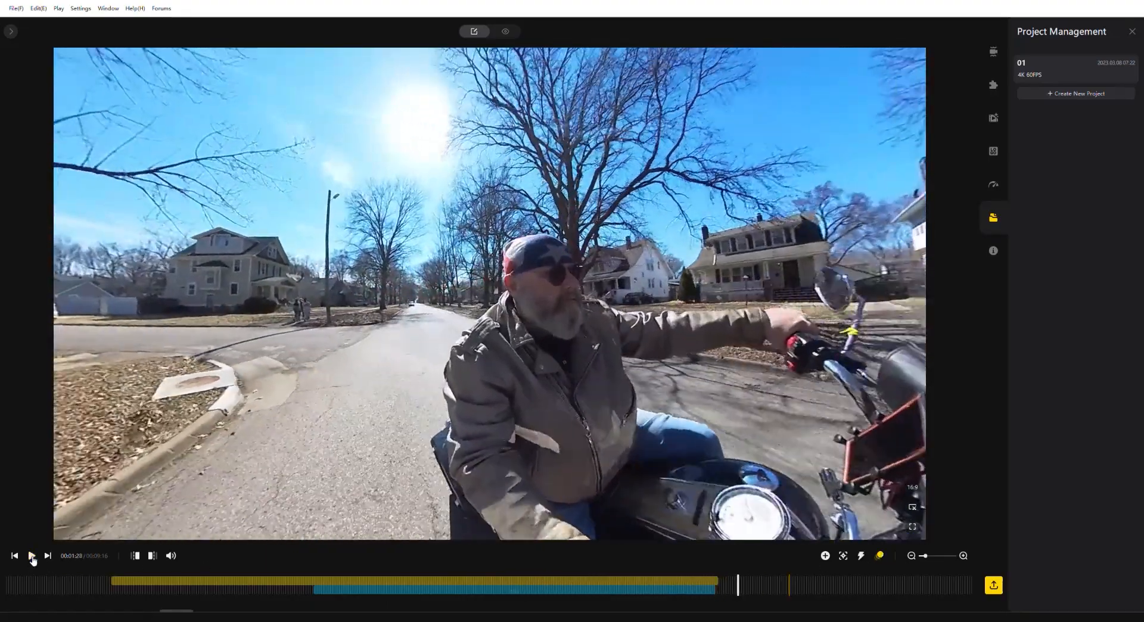
- Slow the section that starts at the stop sign down to 1/4x
left_click(91, 574)
left_click(476, 595)
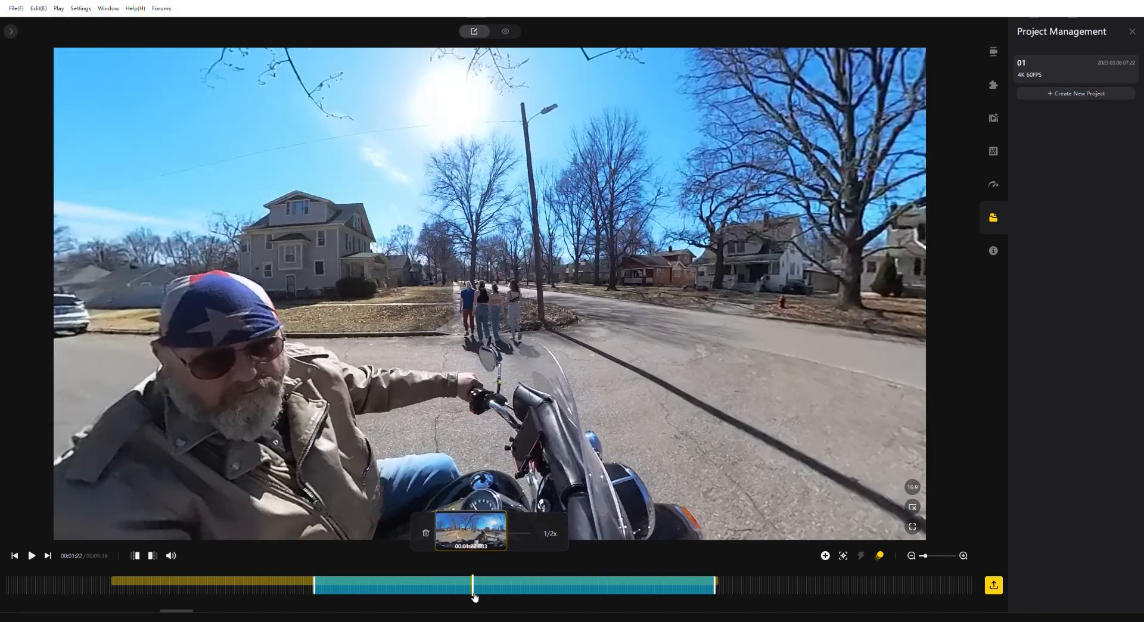
left_click_drag(459, 535, 450, 533)
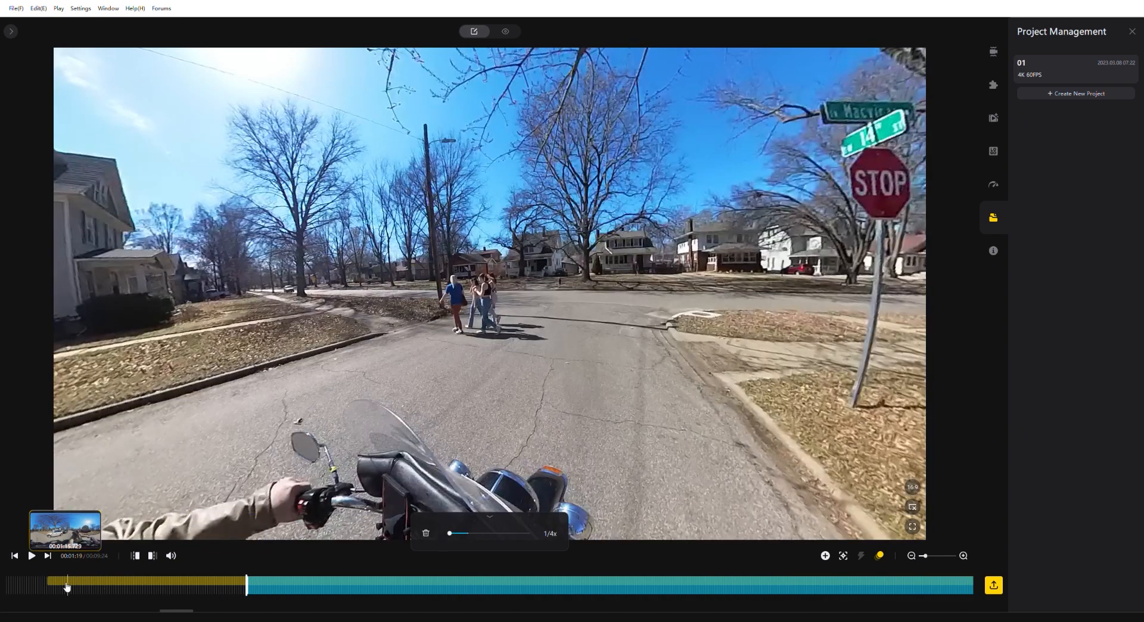
- Play the clip from 1:14 to 1:35 and pull the end of the 1/4x section back slightly
left_click(67, 587)
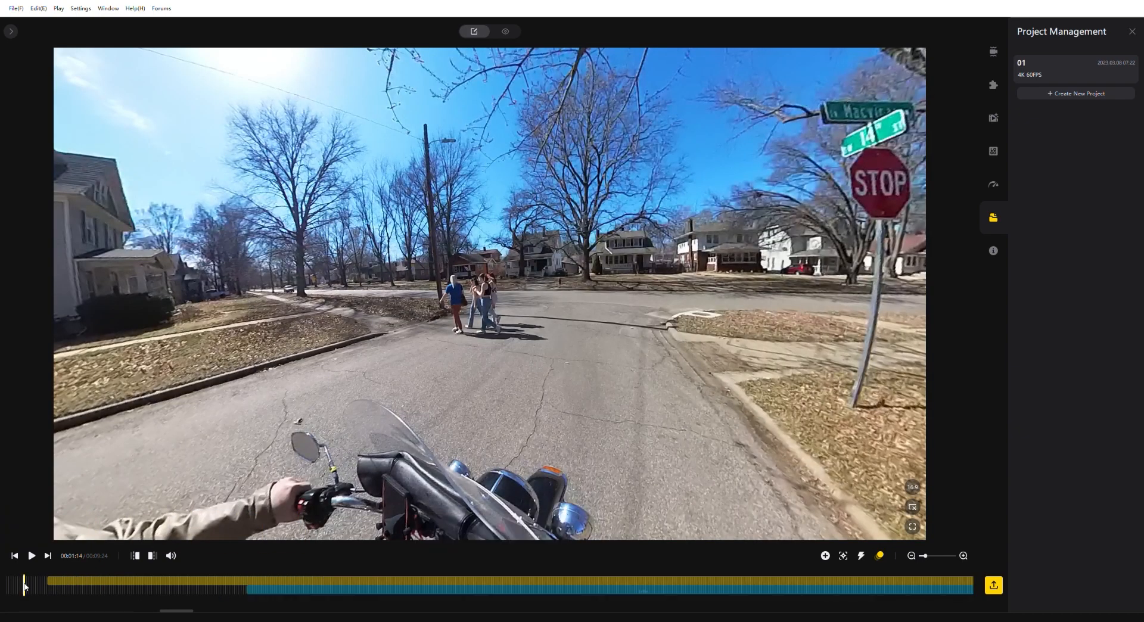
left_click(31, 556)
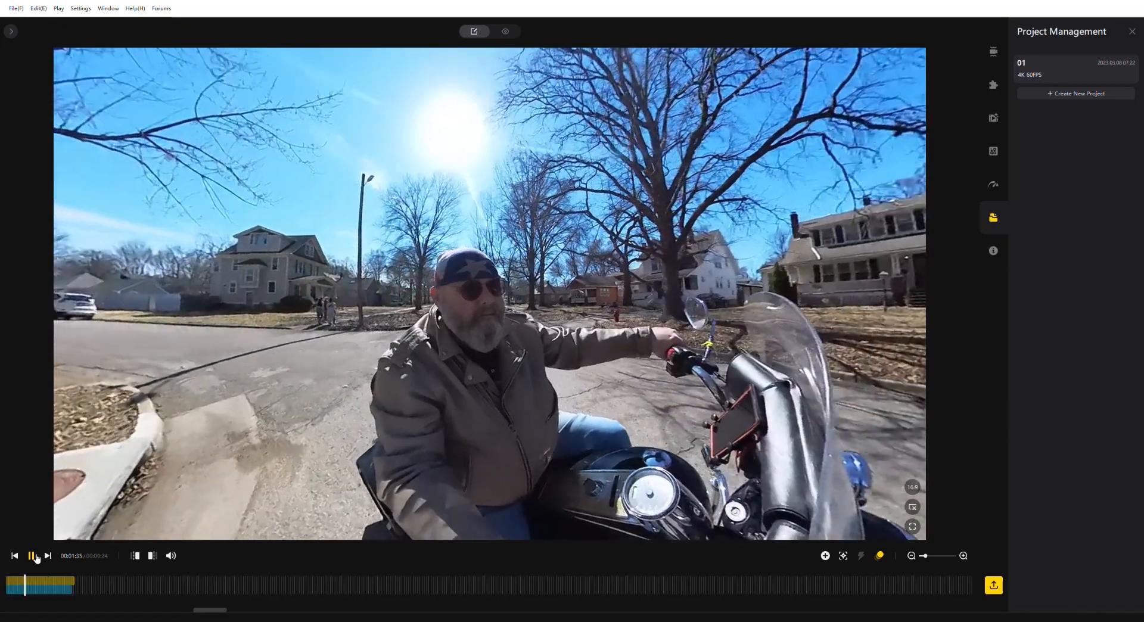
left_click(36, 557)
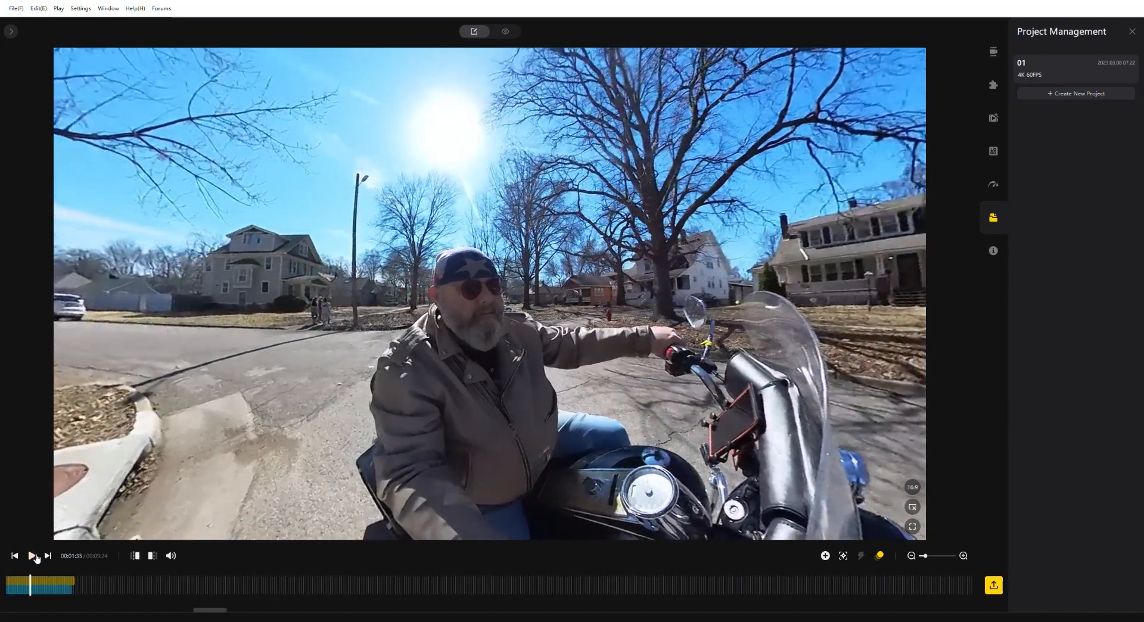
left_click(62, 594)
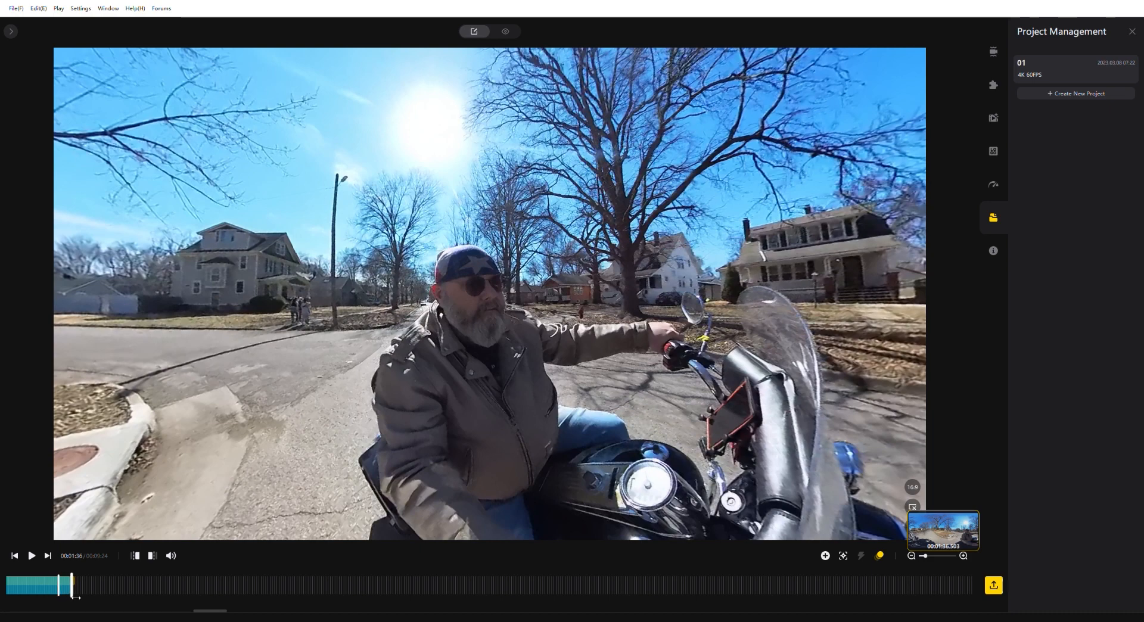
left_click_drag(76, 598, 70, 600)
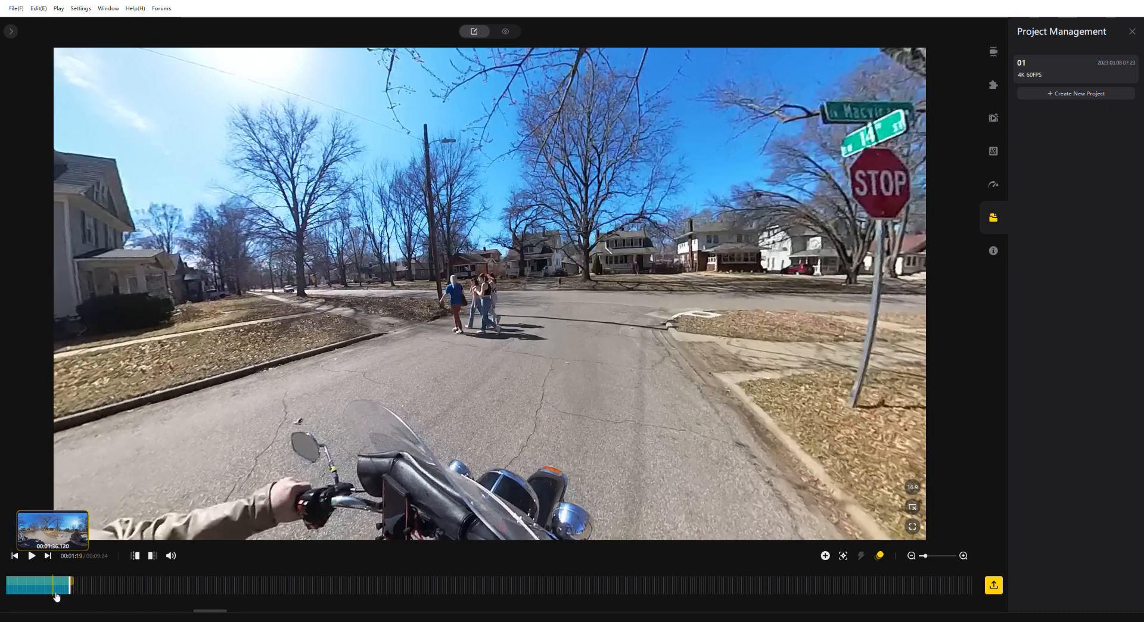
- Pull the end of the 1/4x section back to about 1:35, before the end of the face-tracked section
left_click(83, 591)
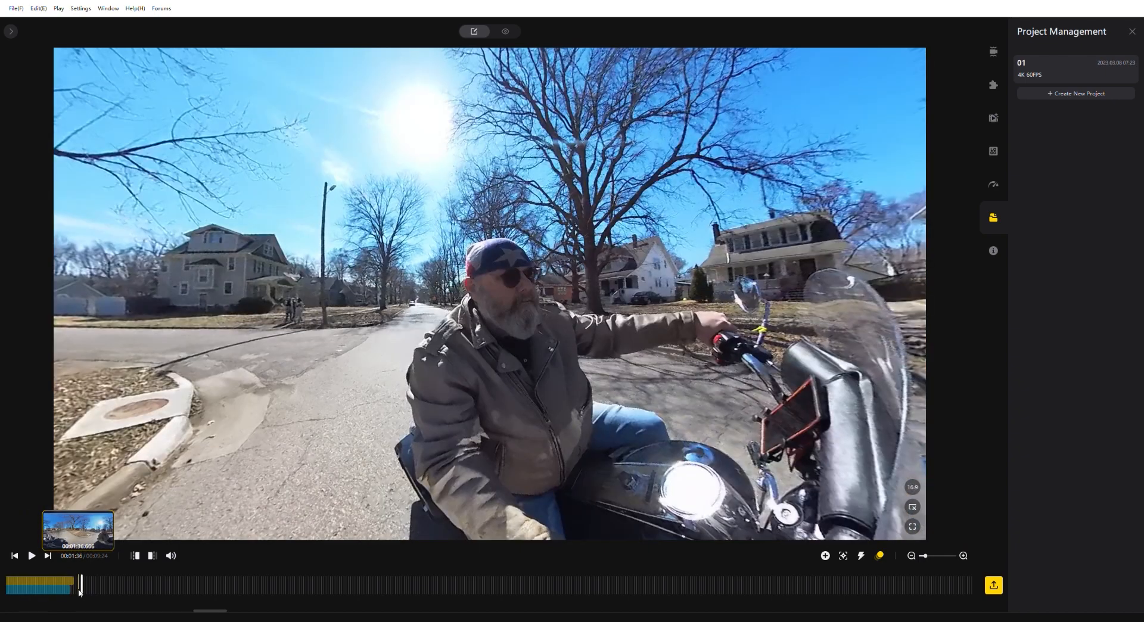
left_click_drag(74, 591, 25, 592)
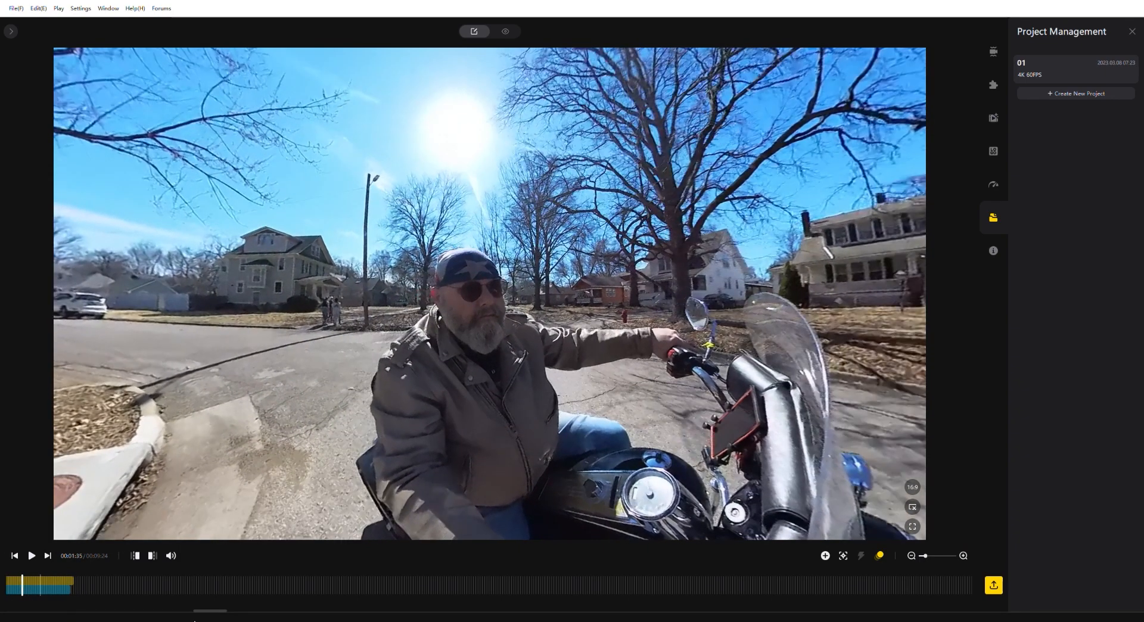
mouse_move(213, 612)
left_mouse_down()
mouse_move(177, 613)
mouse_move(201, 619)
left_mouse_up()
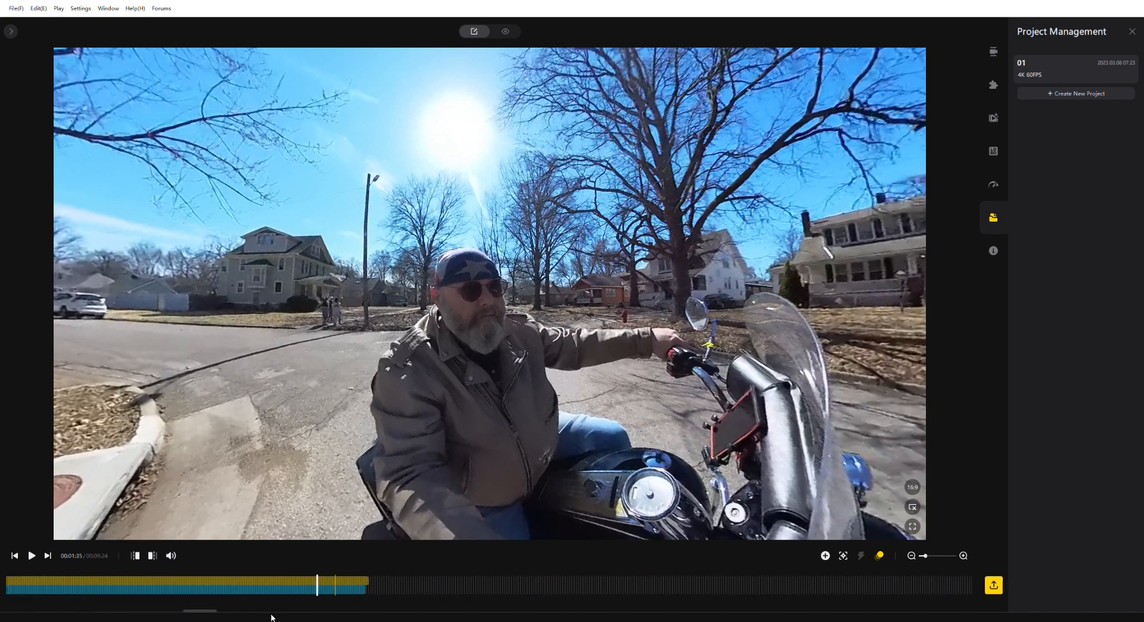
left_click_drag(317, 590, 251, 607)
left_click(332, 593)
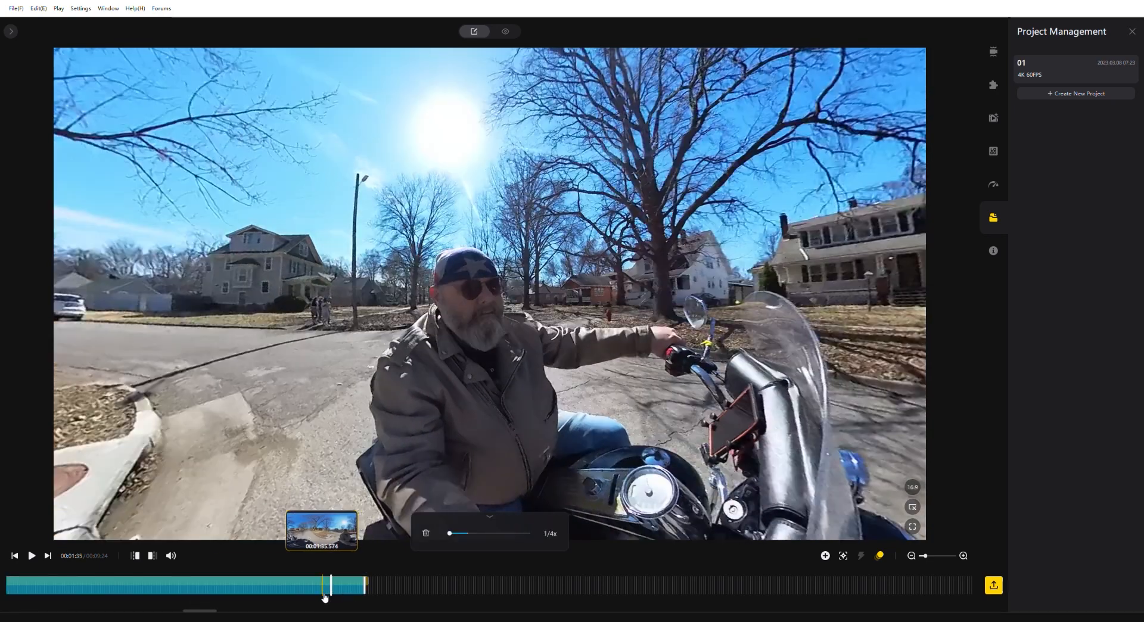
left_click(254, 594)
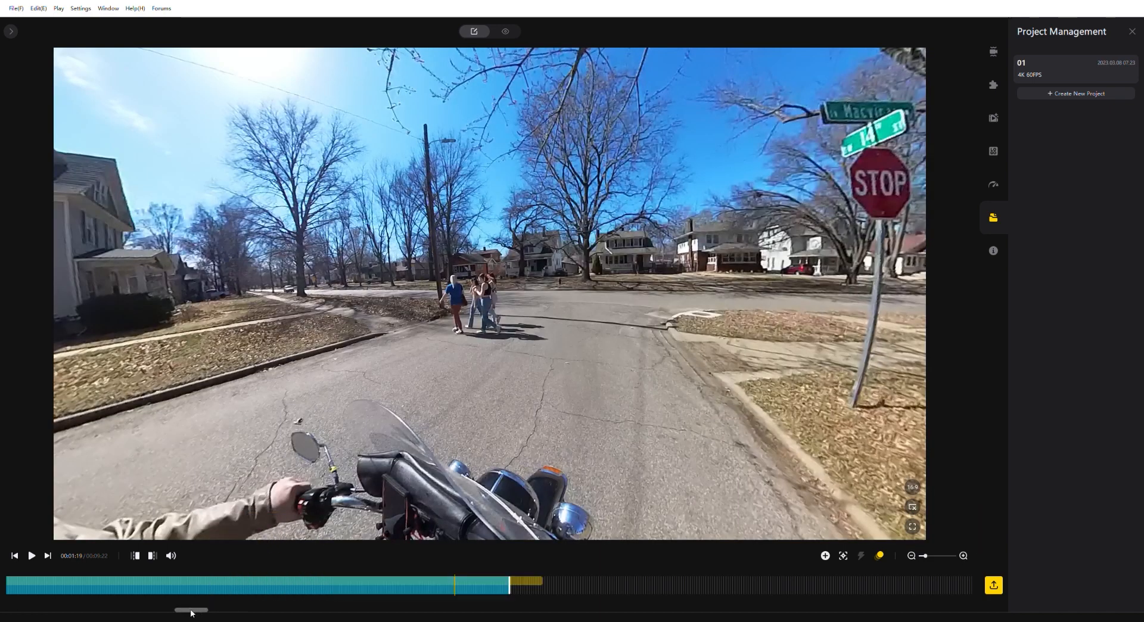
- Play the clip from 1:13 through the 1/4x section and stop at 1:51
left_click_drag(191, 612, 174, 620)
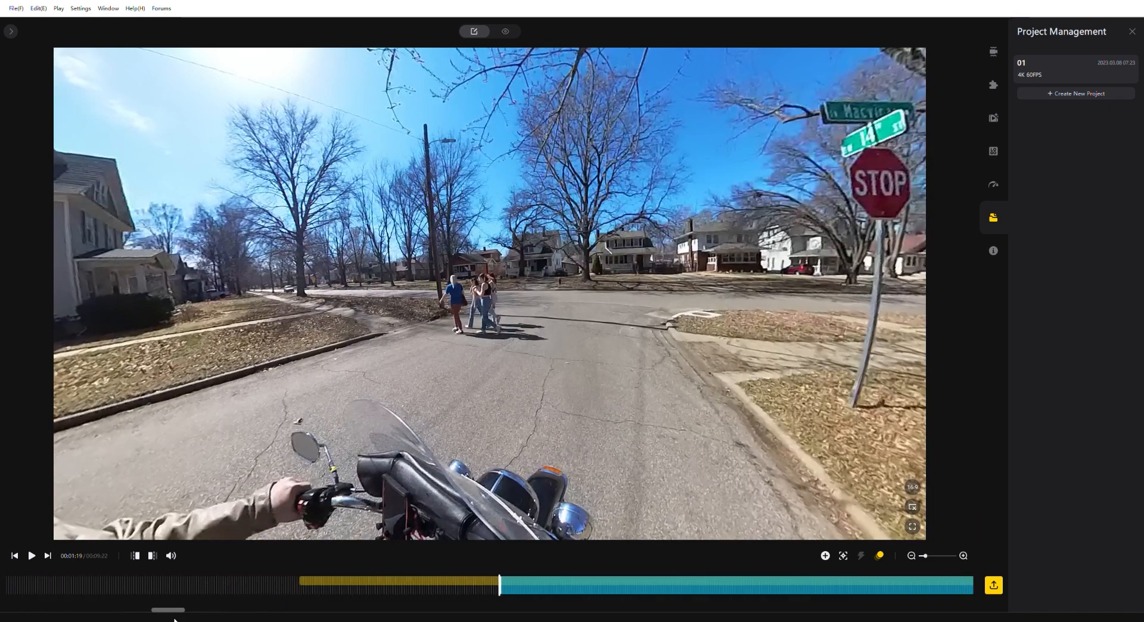
left_click(192, 593)
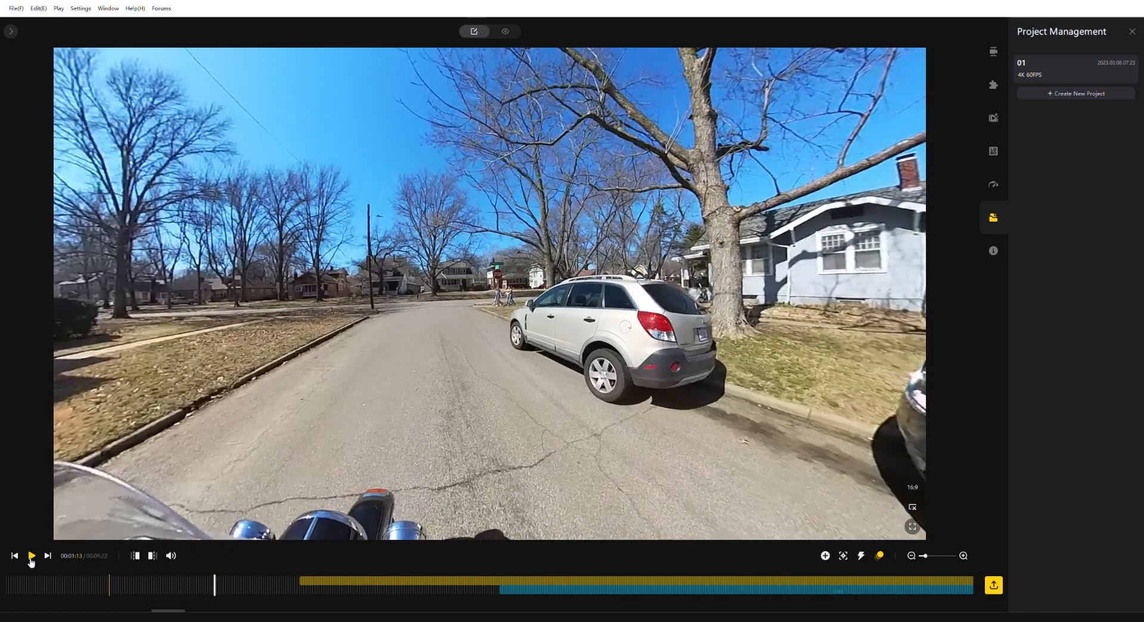
left_click(31, 557)
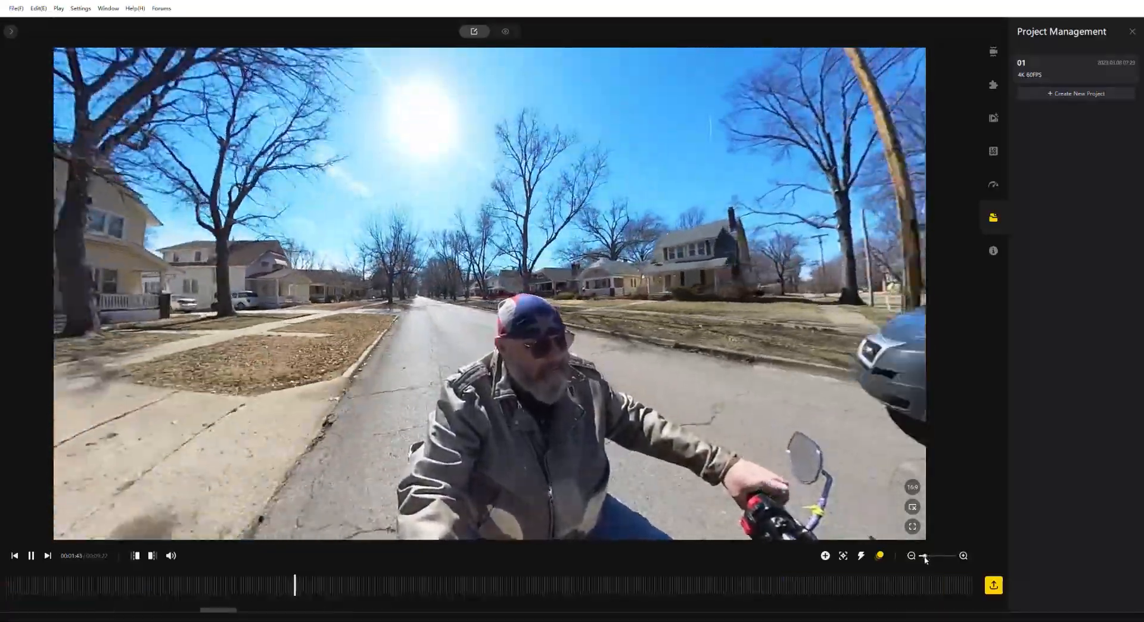
left_click_drag(925, 559, 921, 559)
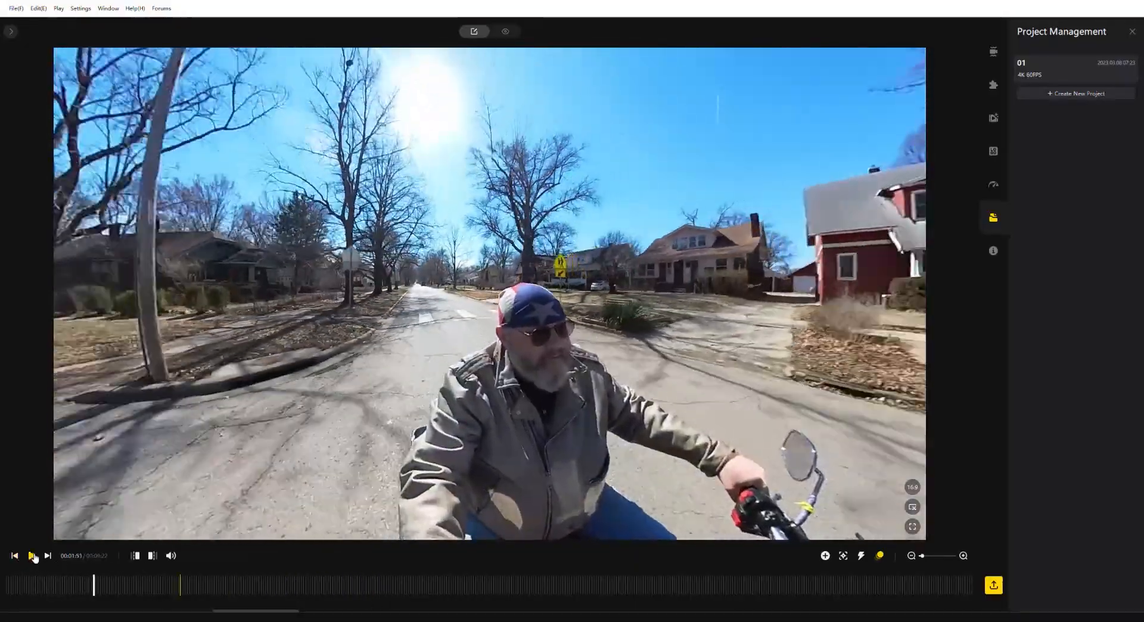
left_click(31, 556)
- Turn the view at 1:51 from the rider toward the road ahead and add a keyframe there
left_click_drag(589, 442, 793, 394)
left_click_drag(200, 396, 283, 444)
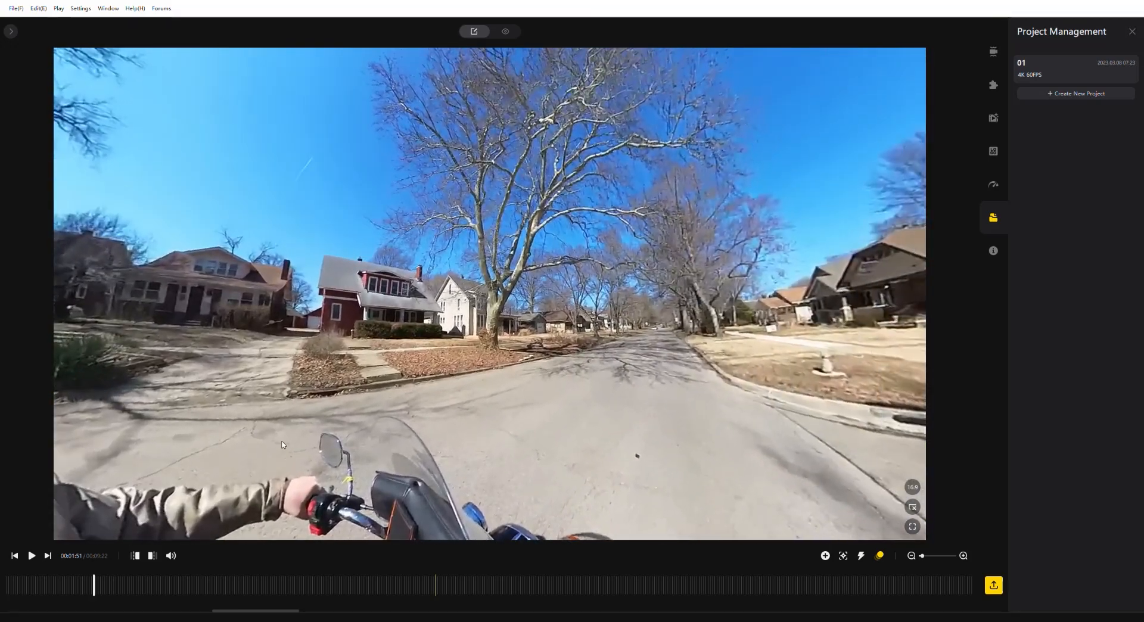
left_click(830, 557)
- Play on to 1:54, reframe the view to centre the front of the motorcycle on the road, and add a keyframe
left_click(33, 556)
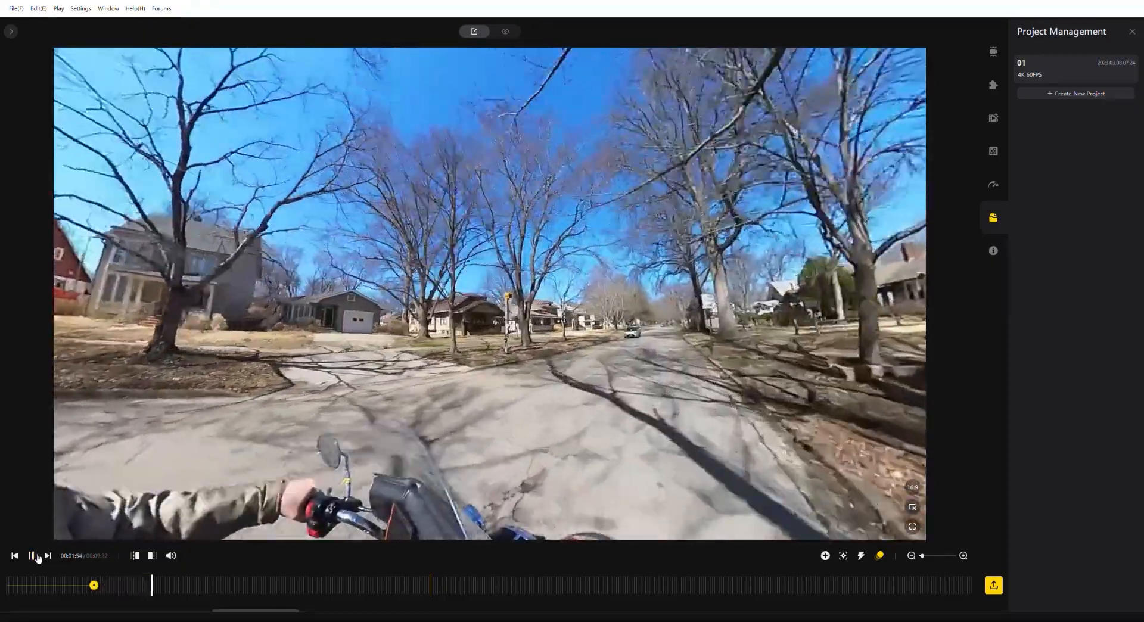
left_click(37, 557)
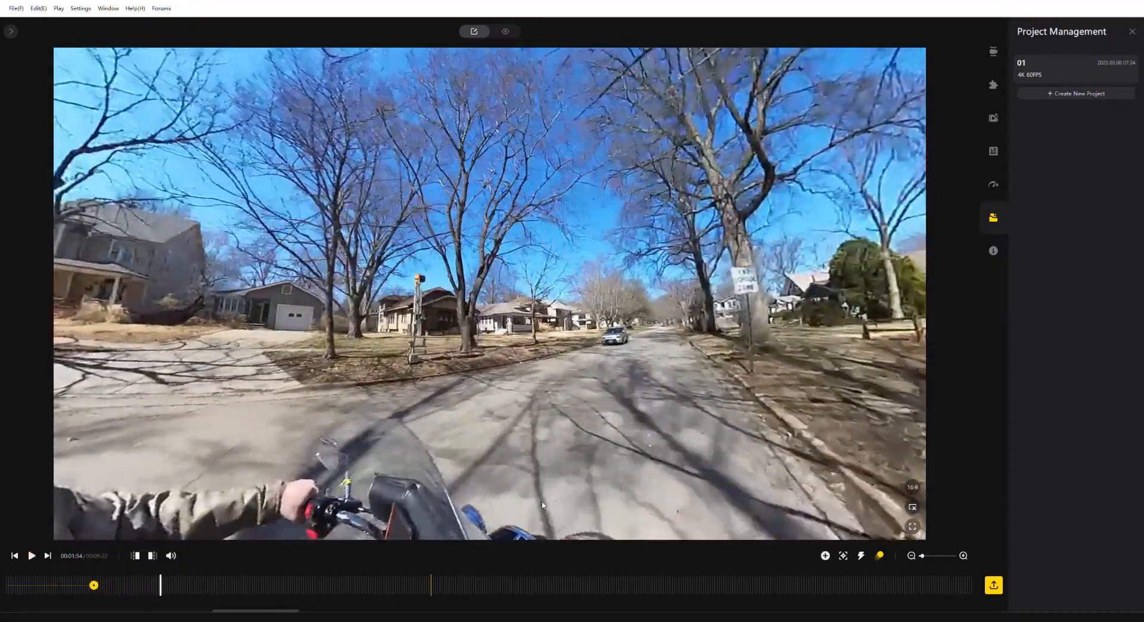
left_click_drag(655, 424, 418, 484)
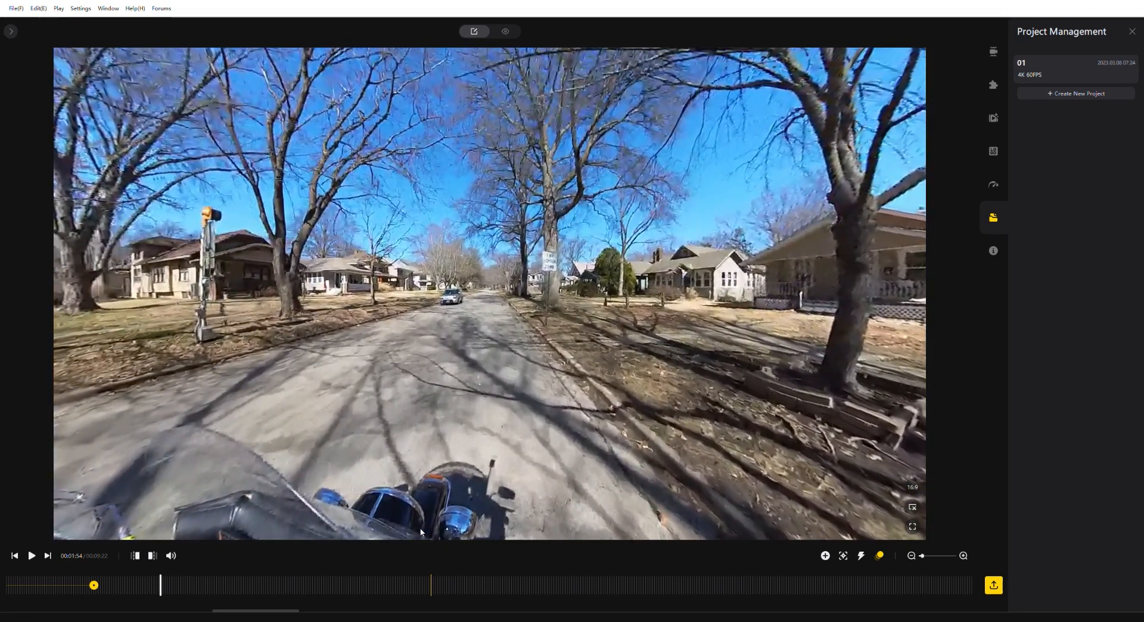
left_click(825, 556)
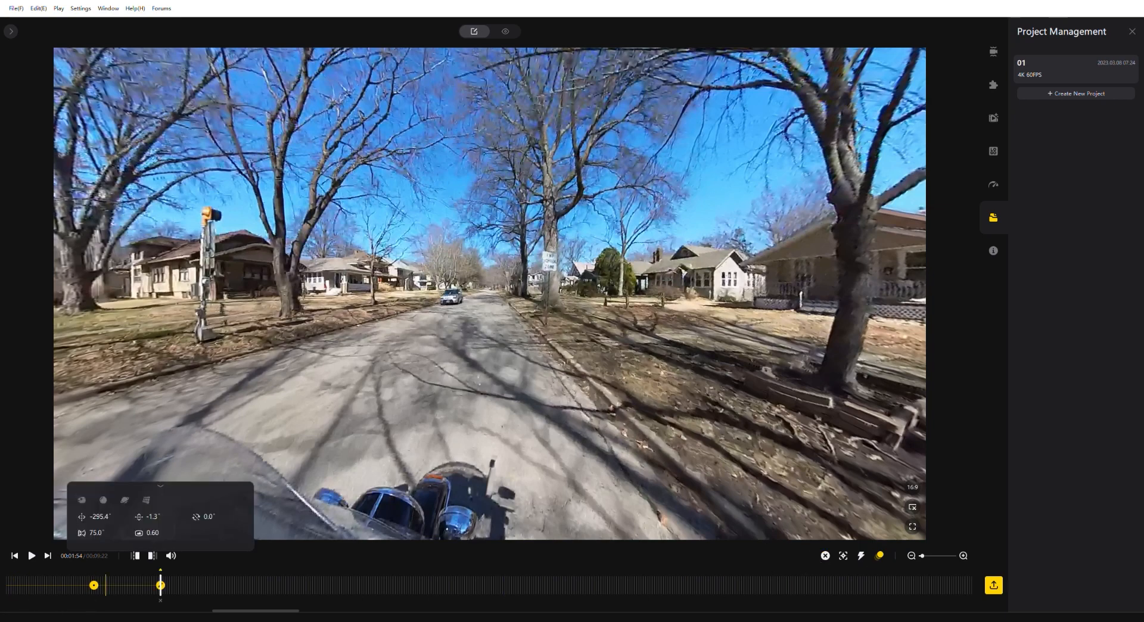
- Add a fast-motion section starting at 2:19 and set its speed to 8x
left_click_drag(243, 616, 295, 615)
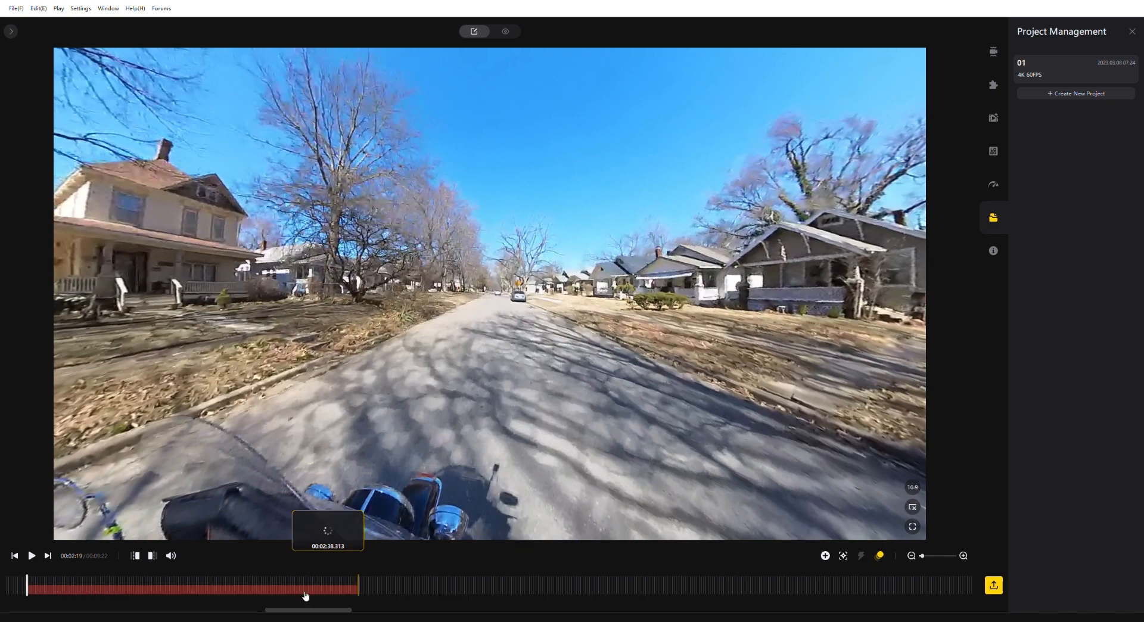
left_click(831, 588)
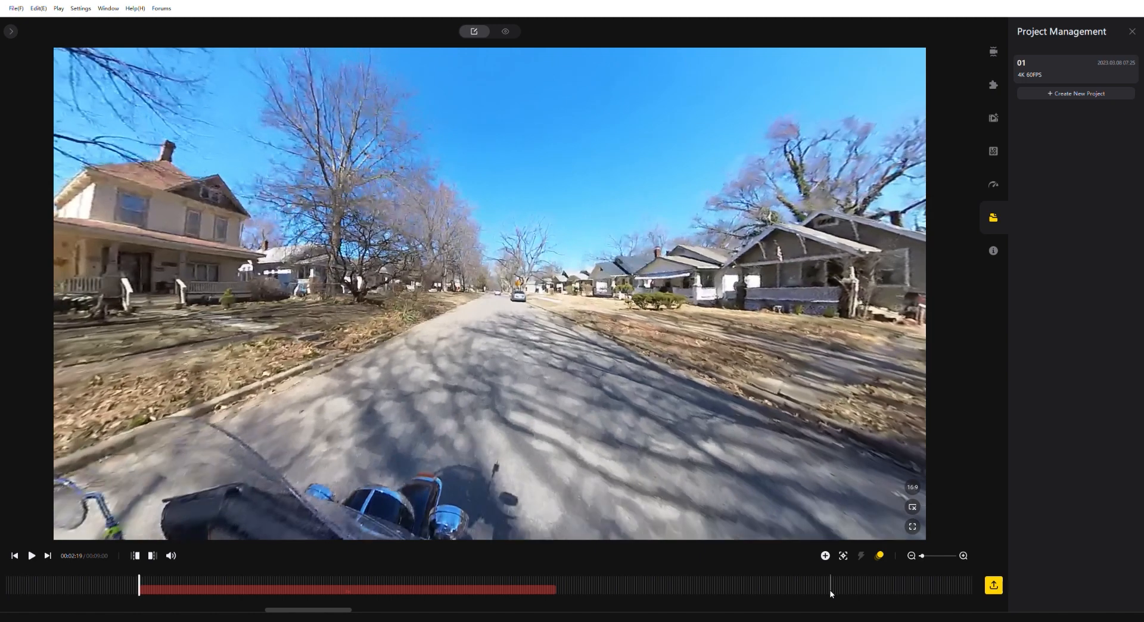
left_click(368, 590)
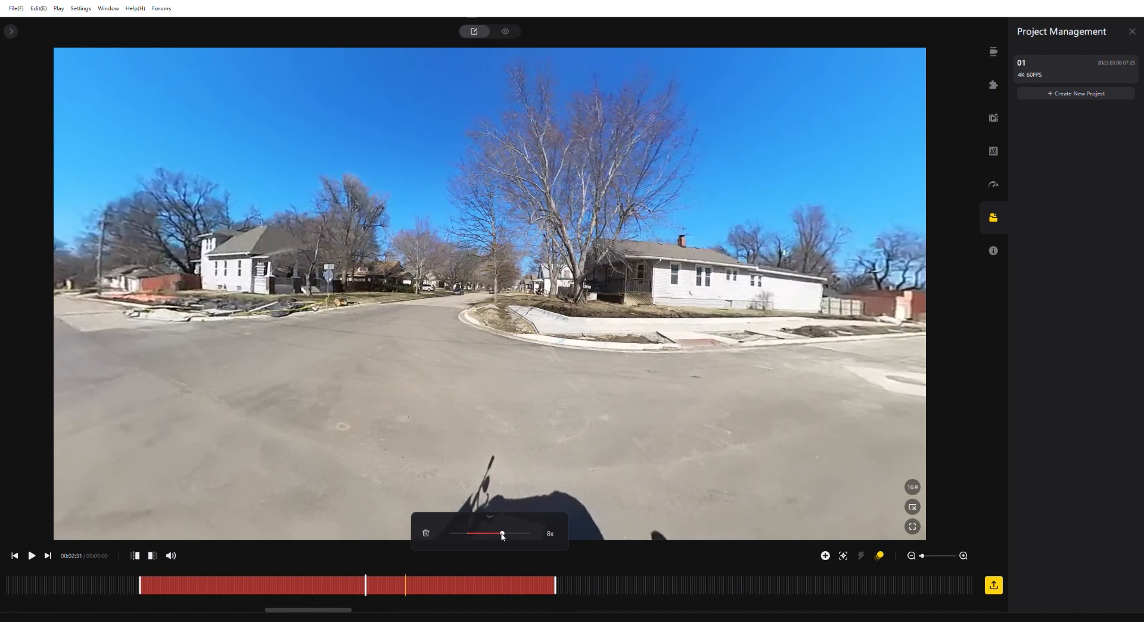
left_click_drag(499, 536, 502, 536)
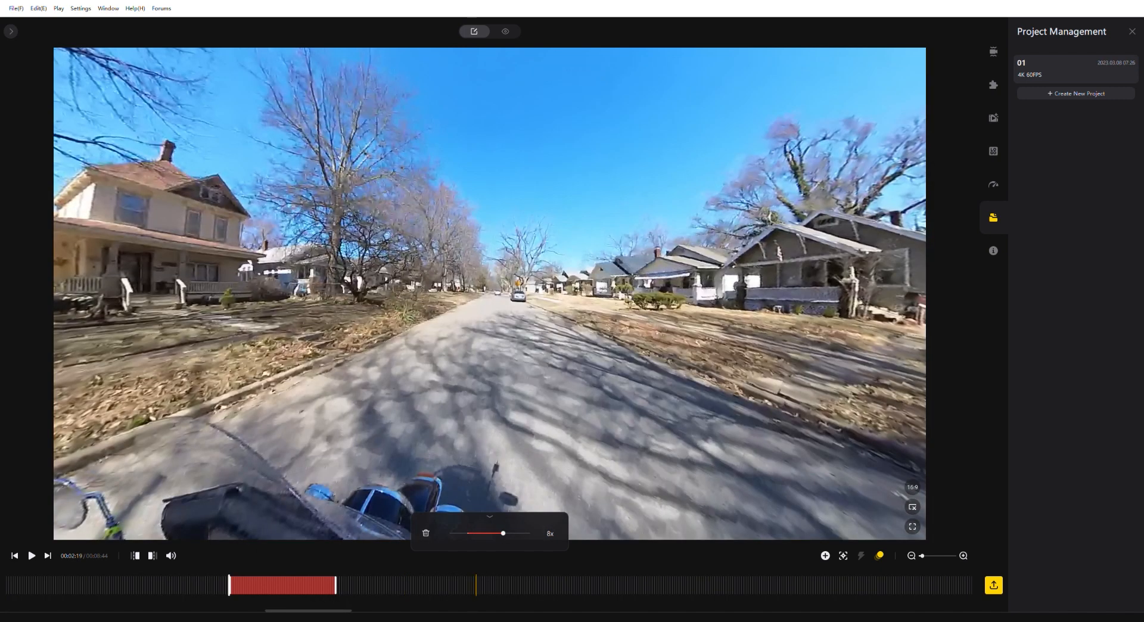
- Play the clip from 2:15 into the 8x section and stop at 2:23
left_click(146, 580)
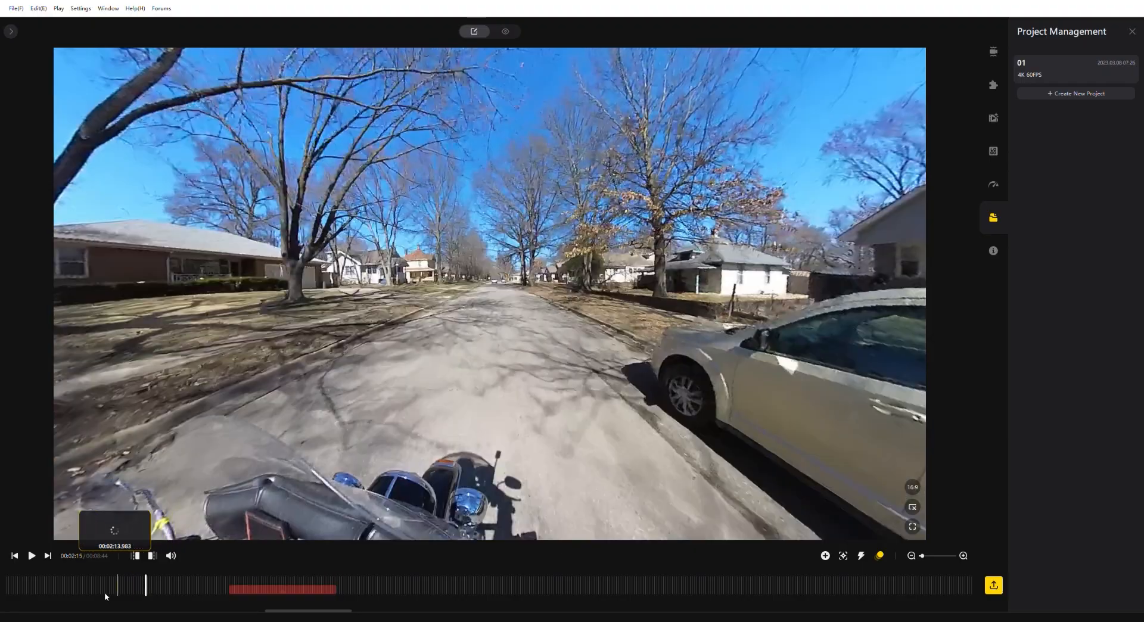
left_click(38, 556)
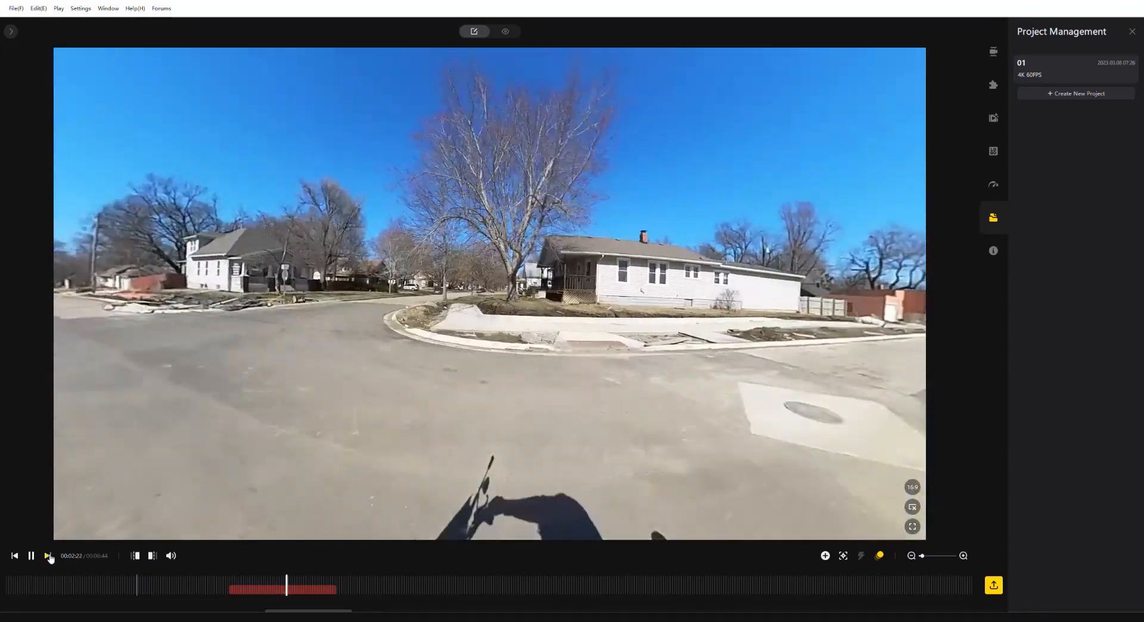
key("space")
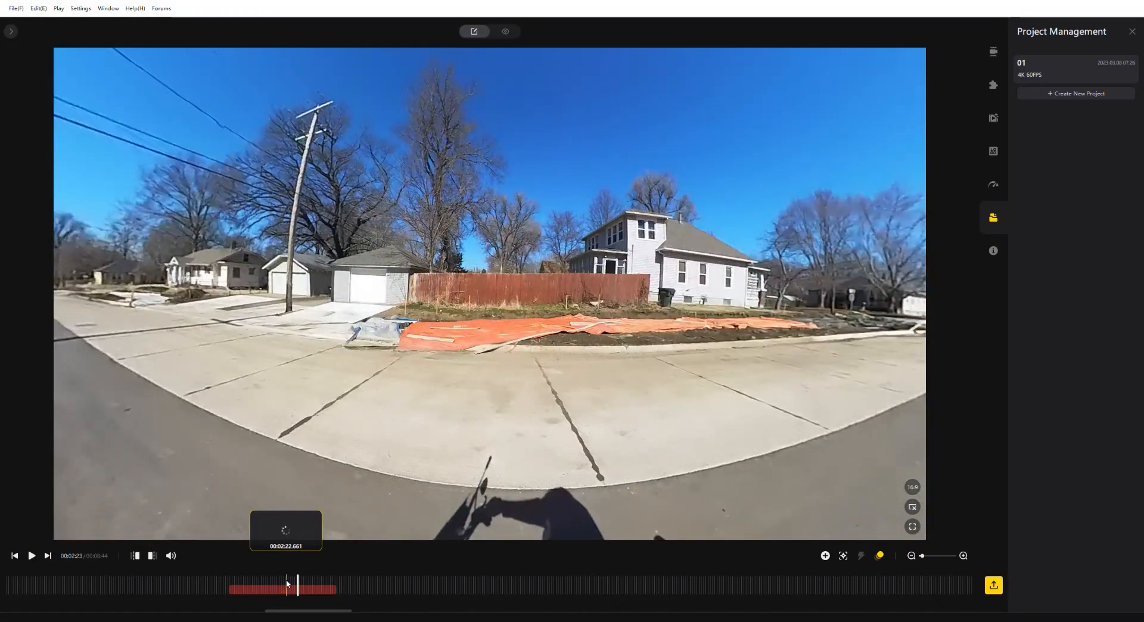
- Go back to 2:21 at the road closed sign, turn the view toward the new street ahead, and add a keyframe
left_click_drag(303, 579, 265, 584)
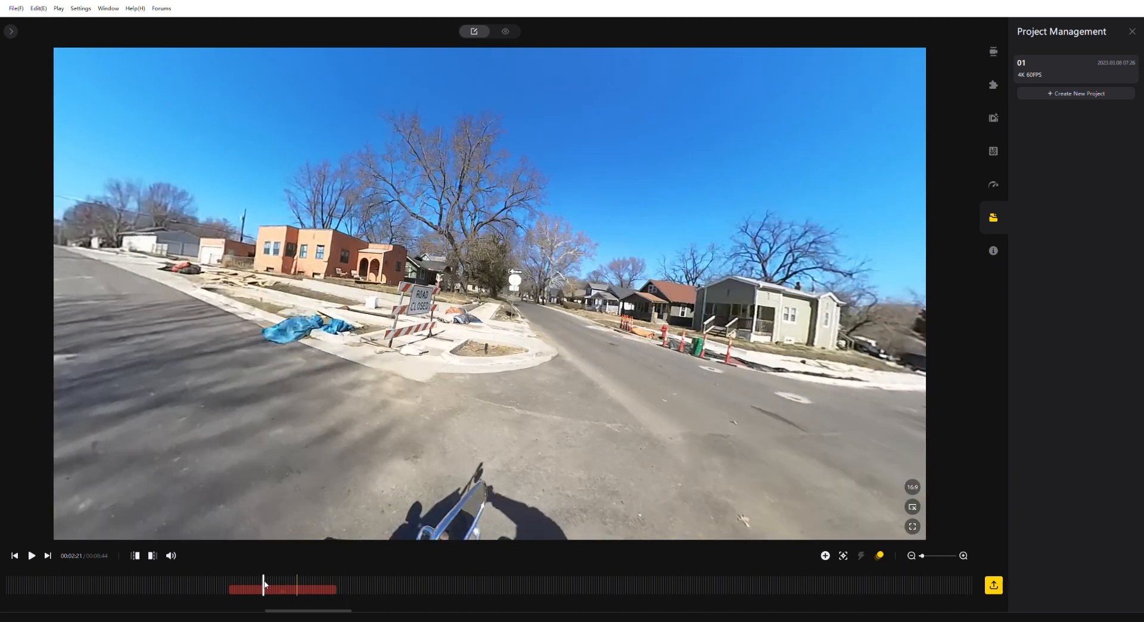
left_click_drag(180, 430, 555, 381)
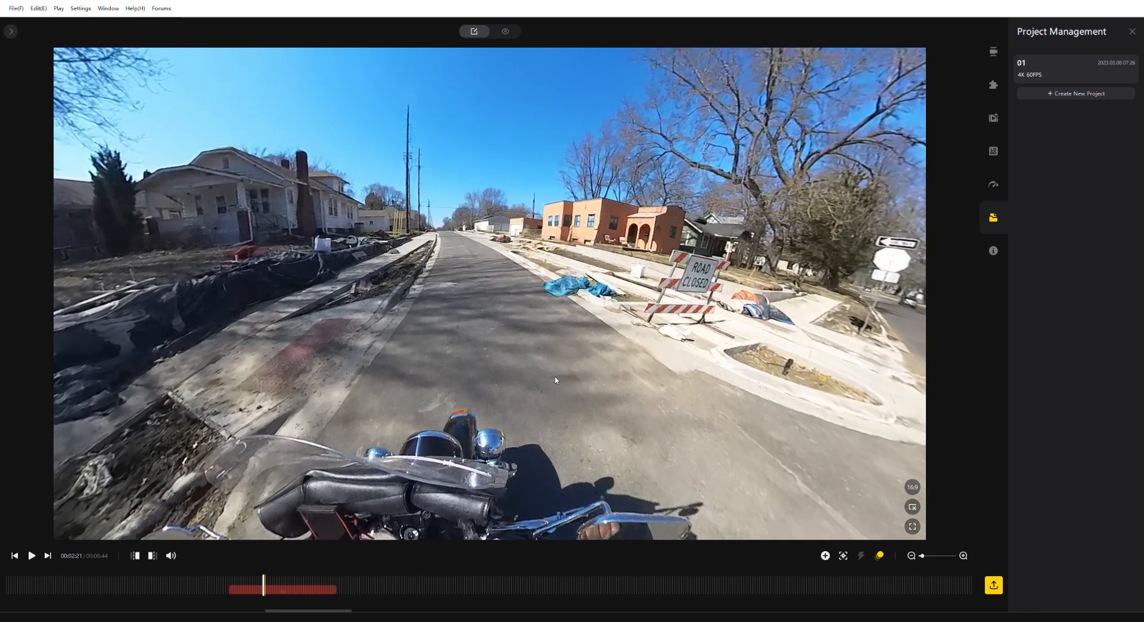
left_click(825, 556)
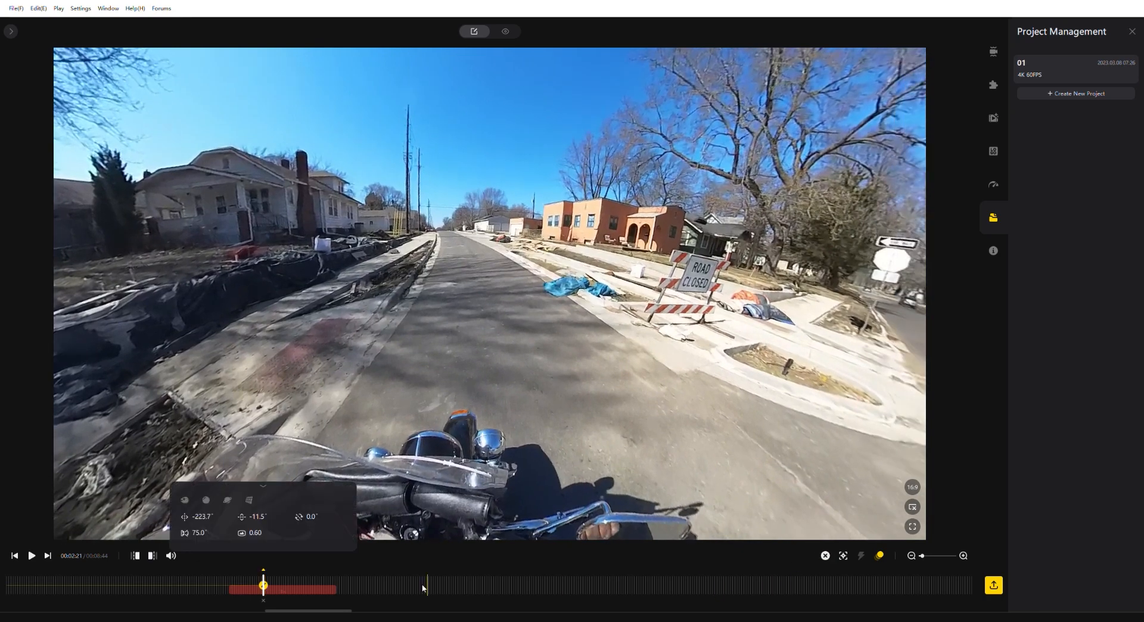
- Play the clip from 2:17 to 2:37 to check the turn and the 8x section
left_click(189, 573)
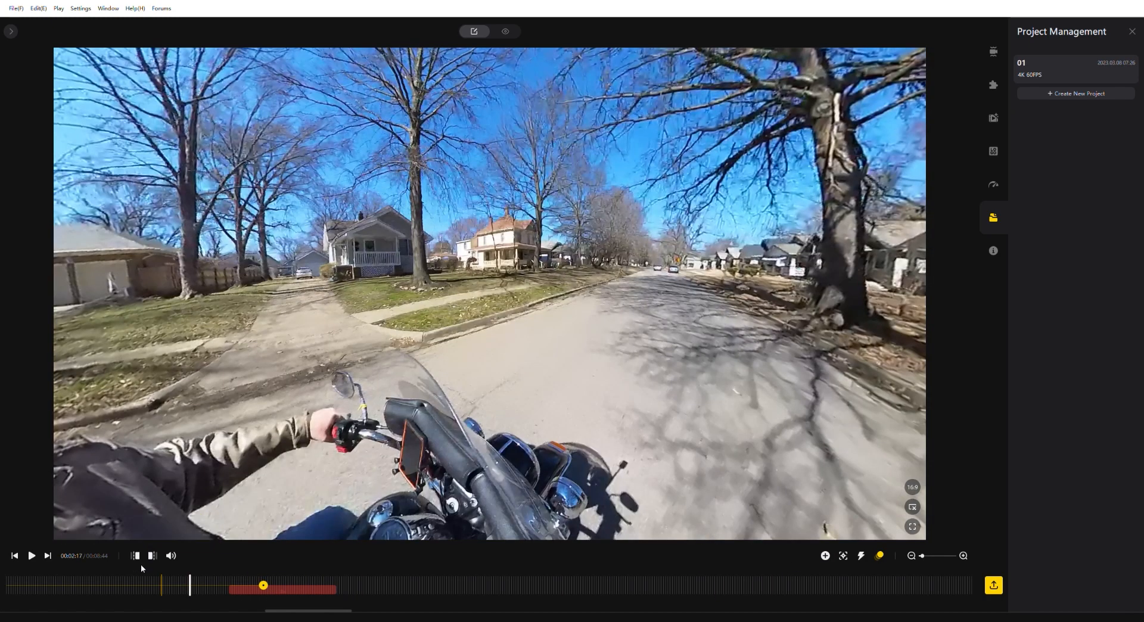
left_click(32, 557)
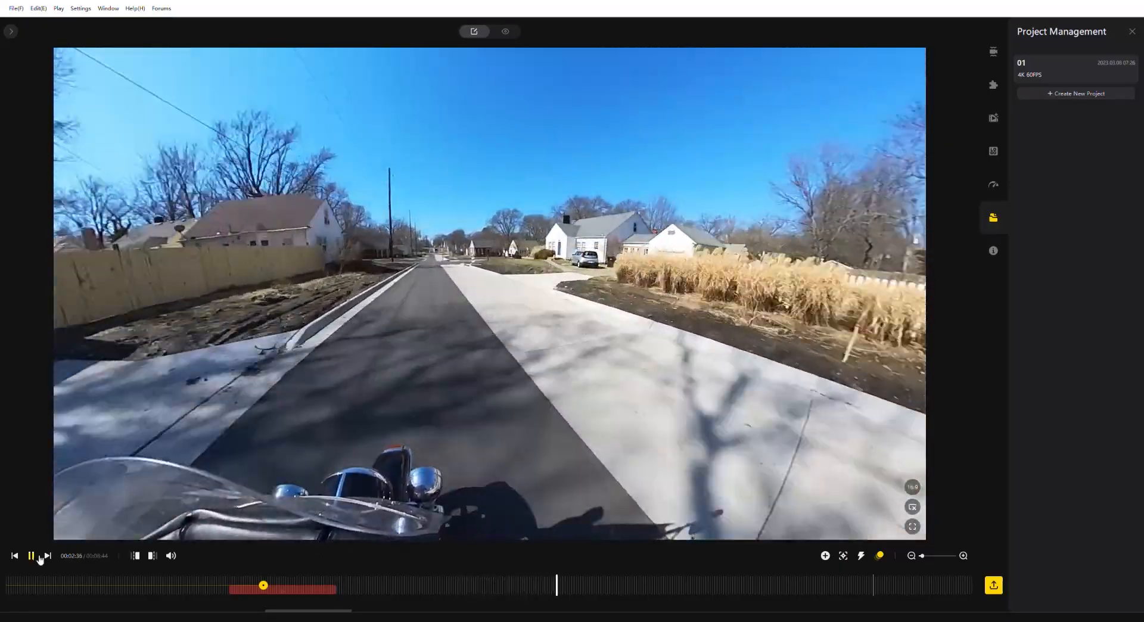
left_click(31, 555)
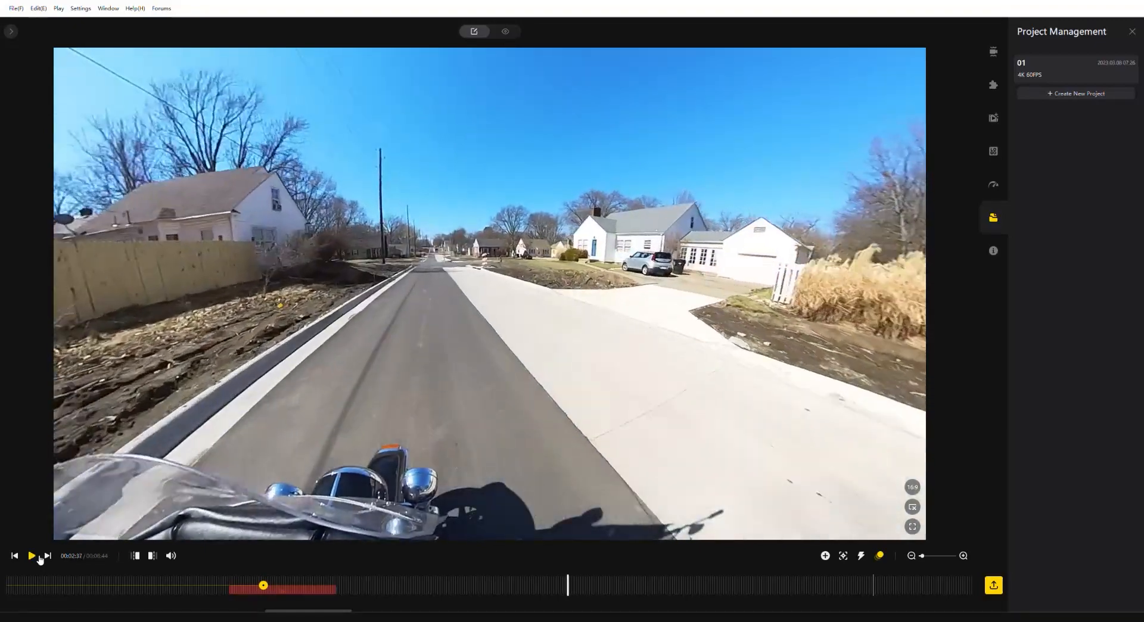
- Move the start of the 8x section to the keyframe at the road closed sign and extend its end further along the ride
left_click(243, 582)
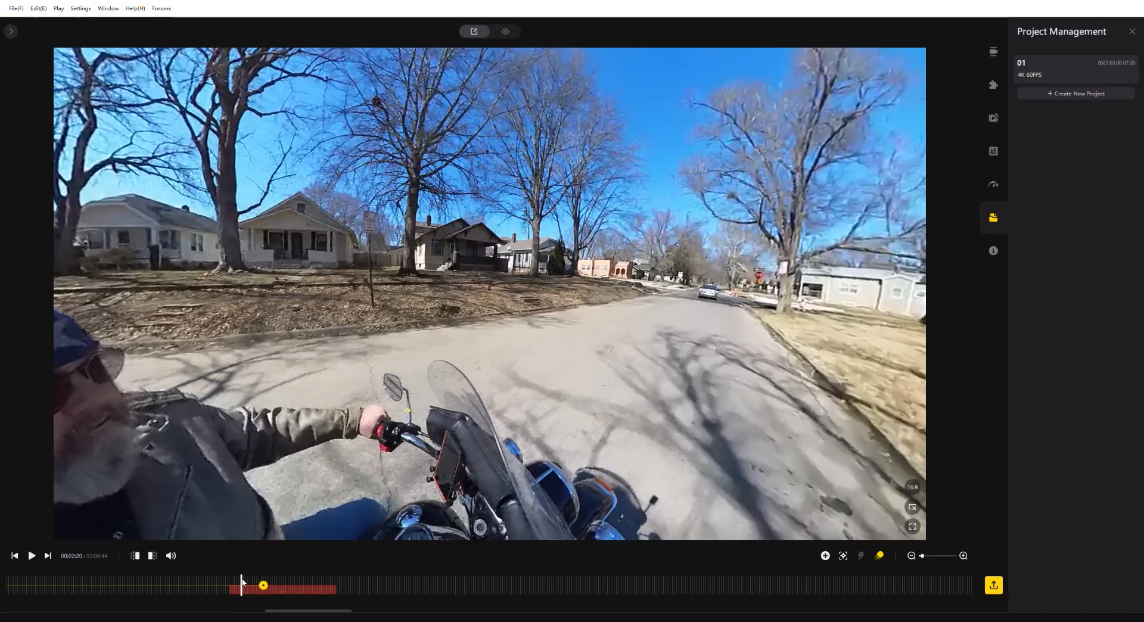
left_click_drag(242, 583, 265, 587)
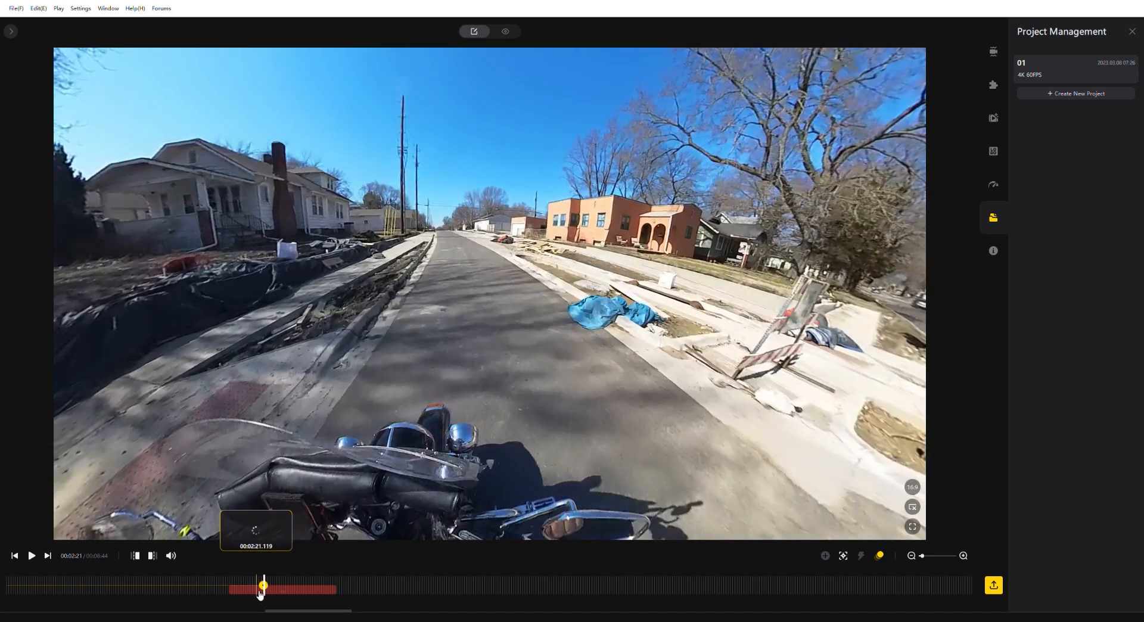
left_click(256, 591)
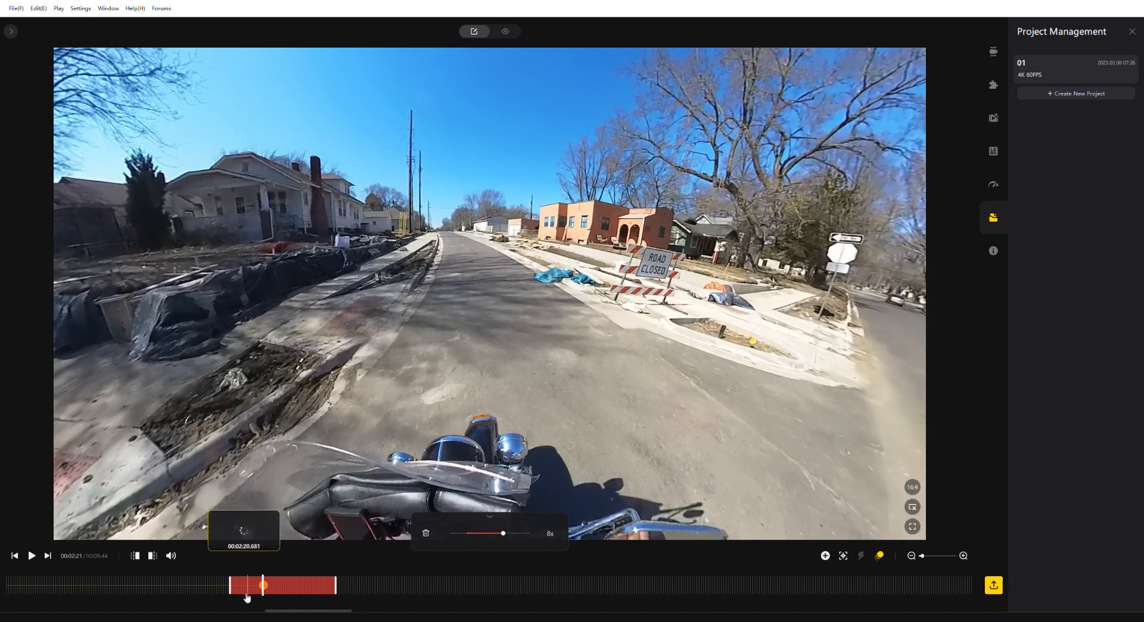
left_click_drag(231, 592, 268, 591)
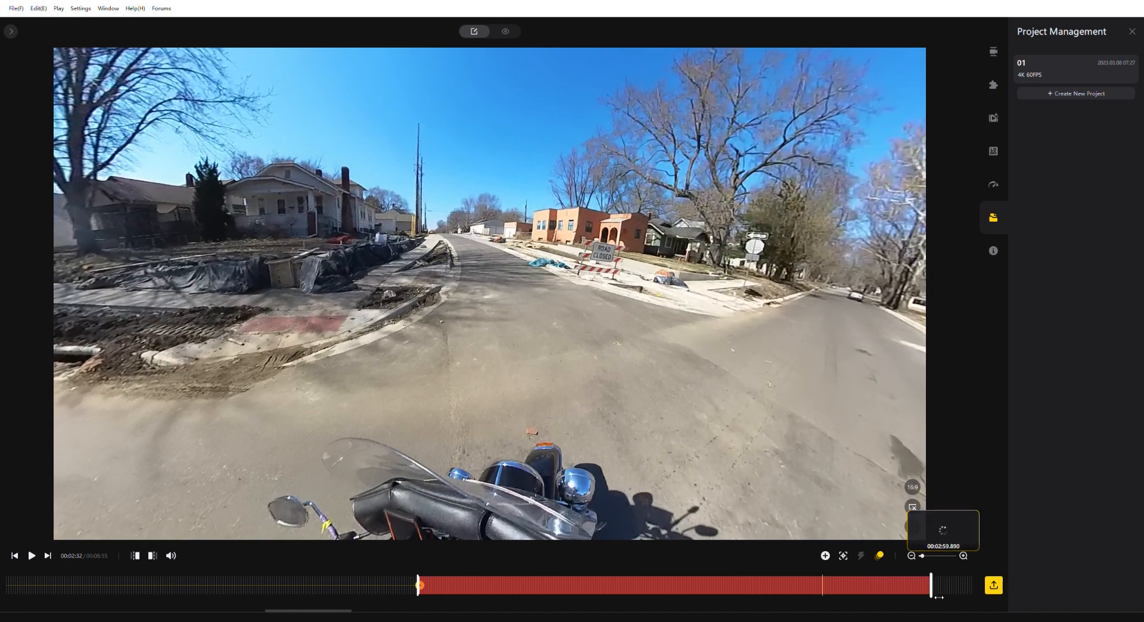
left_click_drag(968, 593, 720, 594)
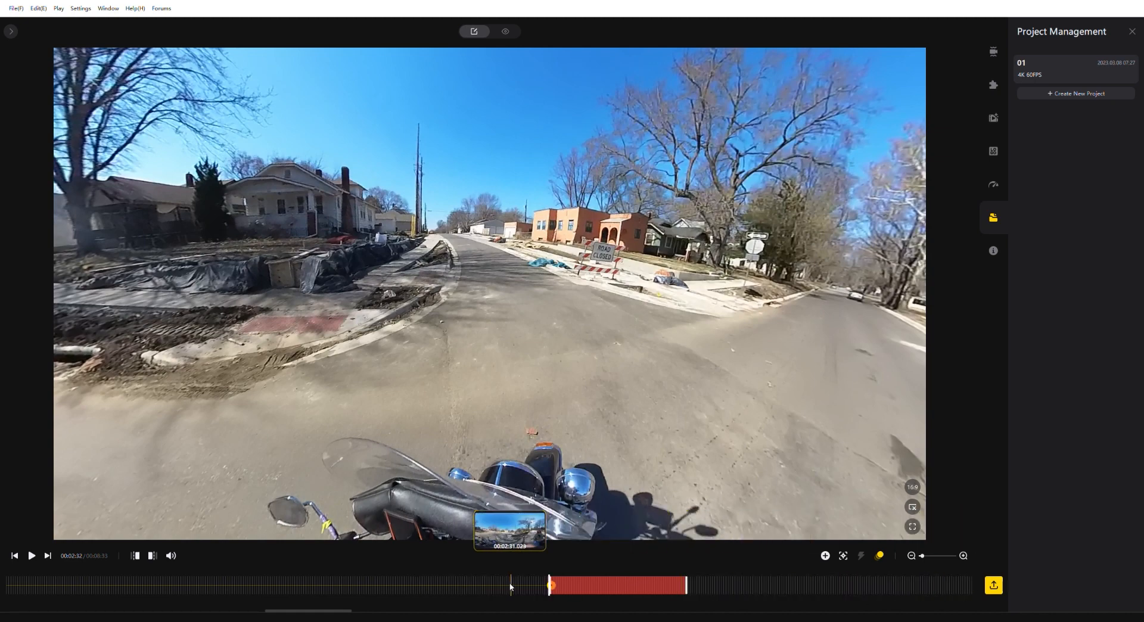
- Play from just before the 8x section to the stop sign at 3:01 and add a keyframe there
left_click(533, 578)
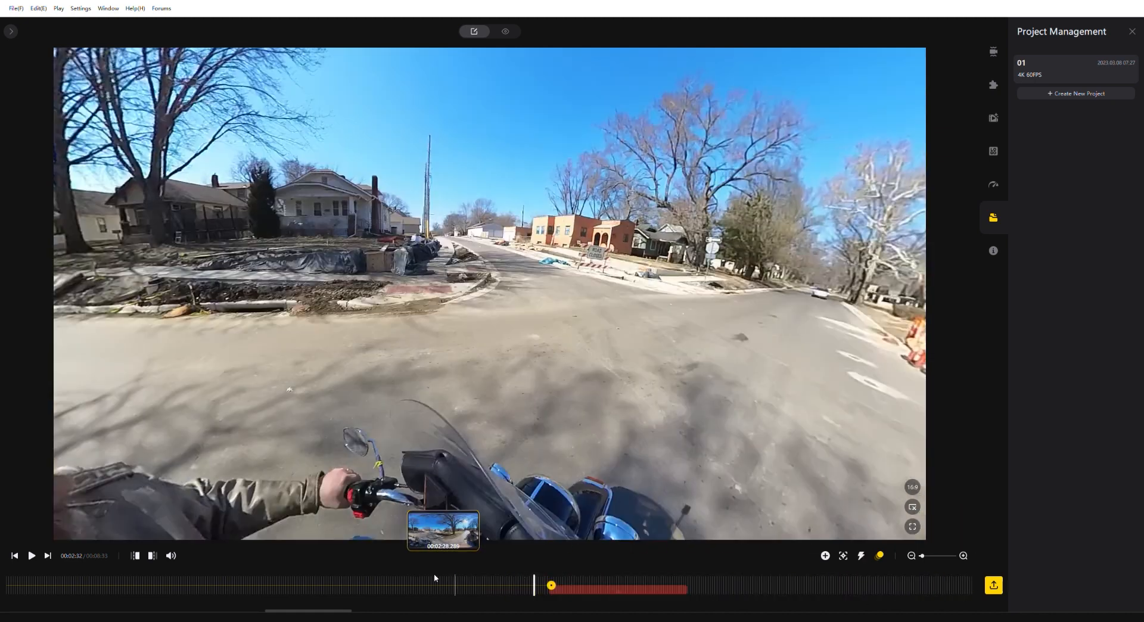
left_click(33, 556)
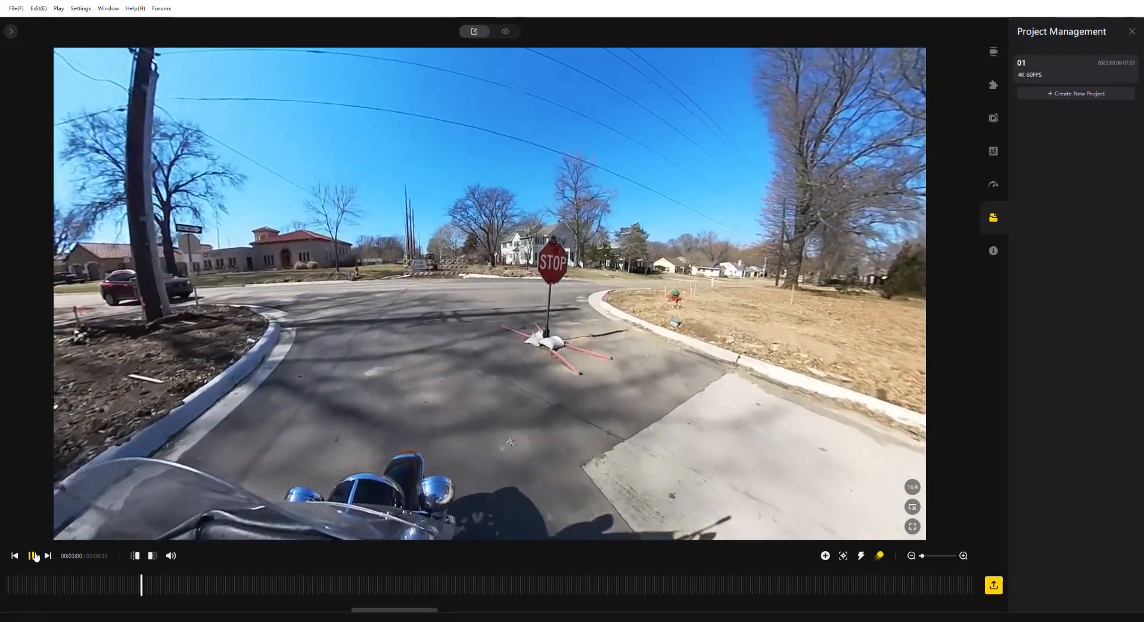
left_click(34, 556)
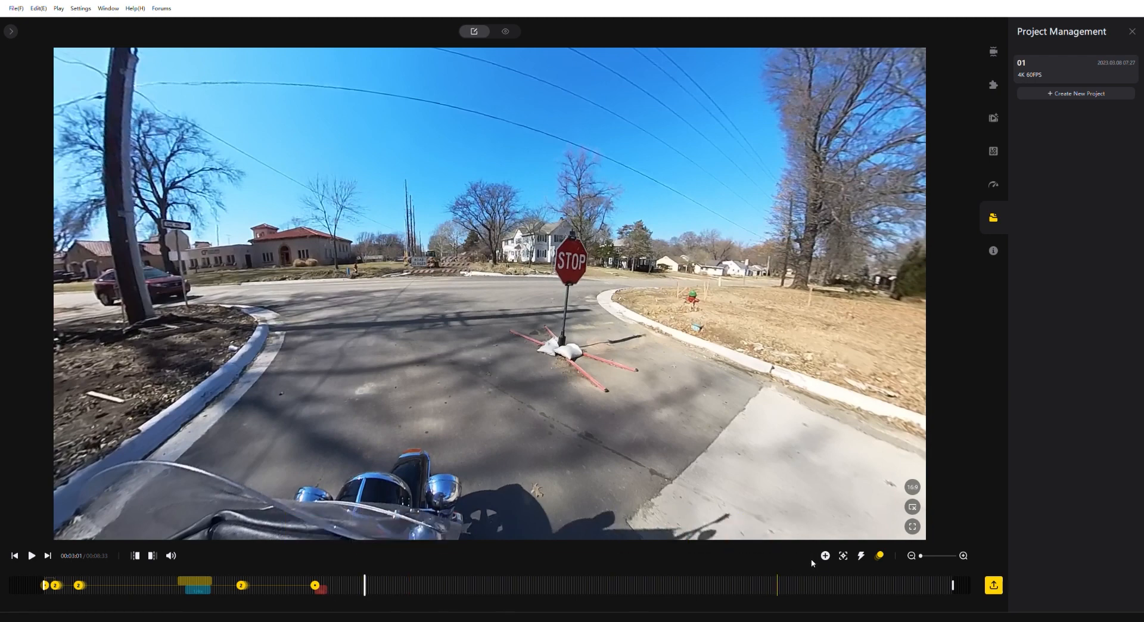
left_click(825, 555)
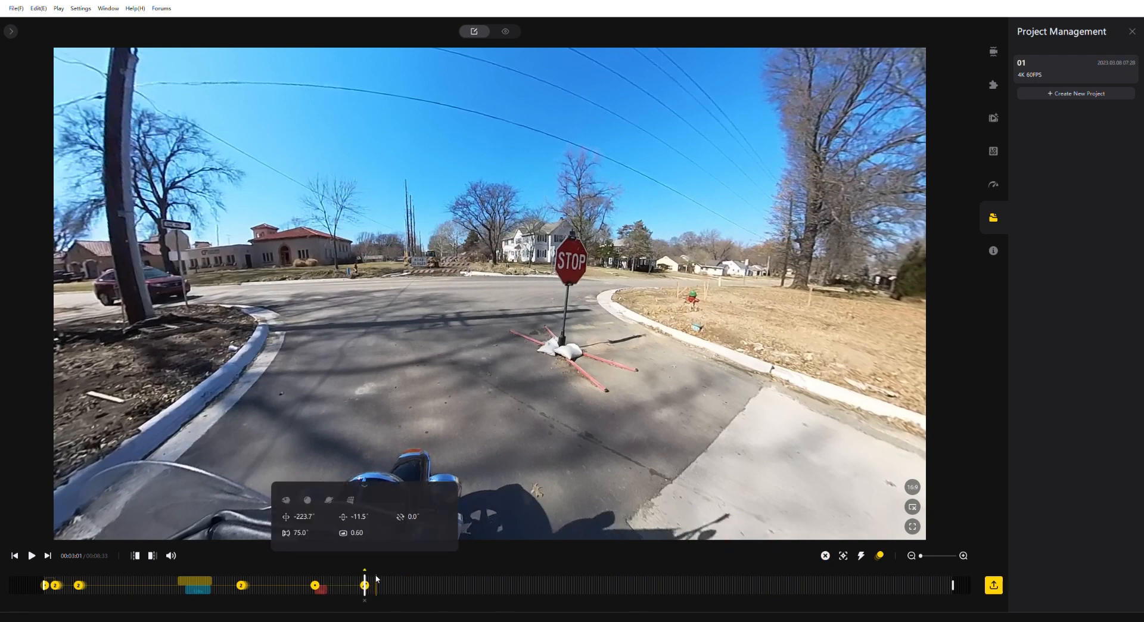
- Extend the end of the 8x section to the stop sign keyframe and play the result from 2:27
left_click(325, 591)
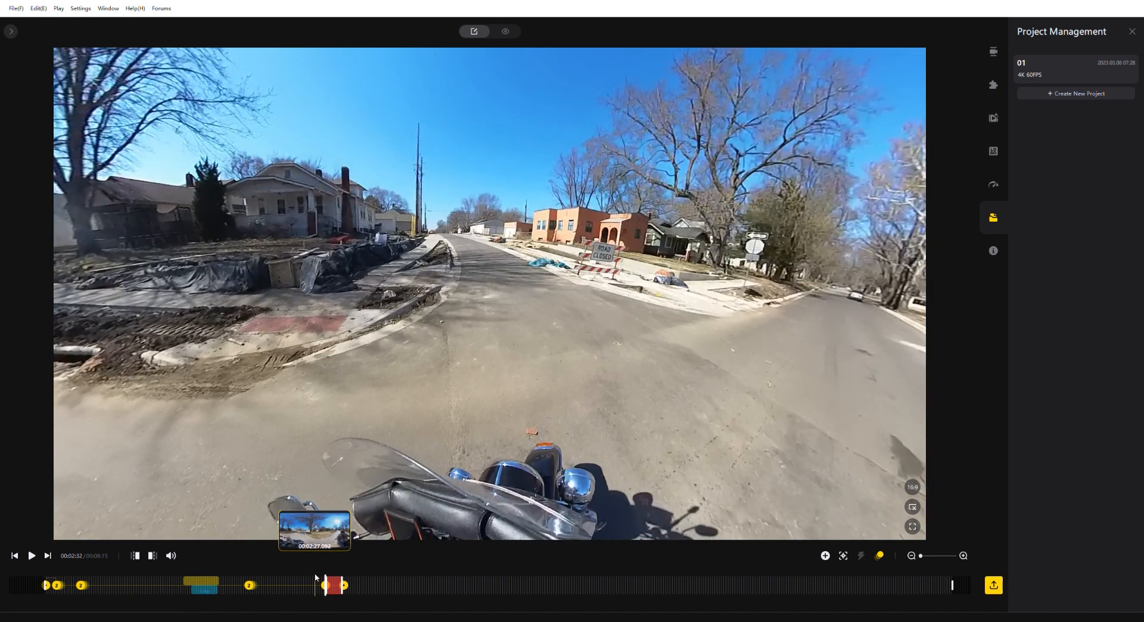
left_click(316, 576)
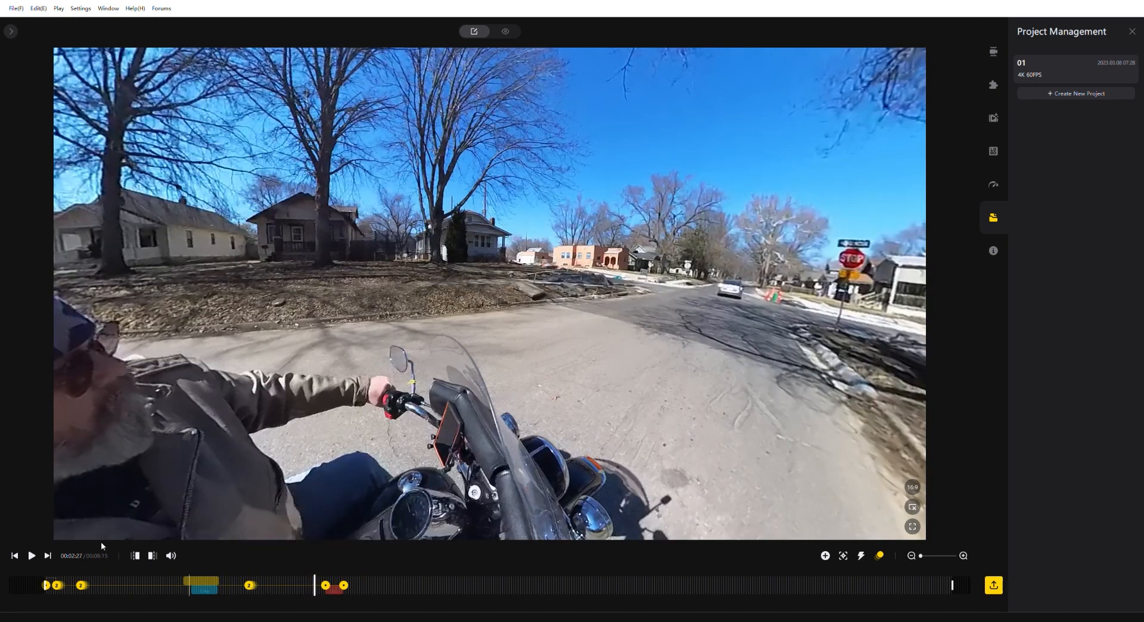
left_click(33, 557)
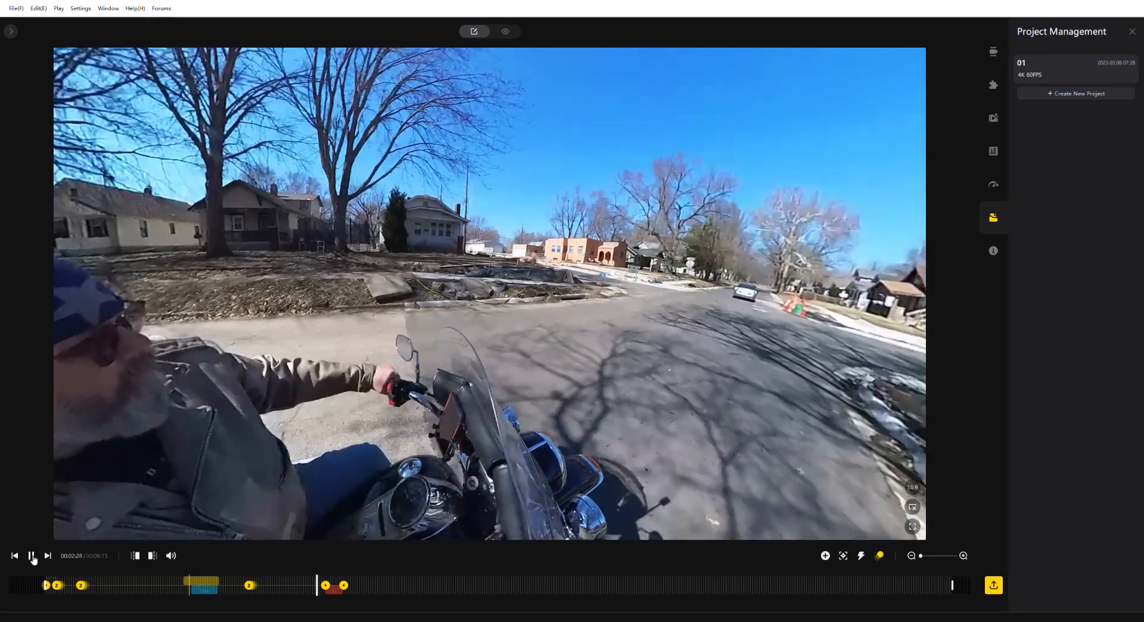